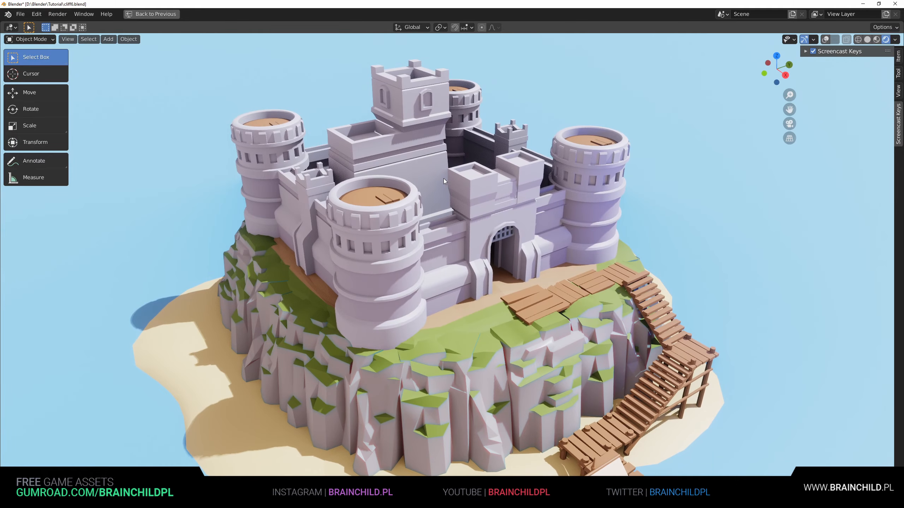
Step: Enter Edit Mode on the castle's central keep and turn on the viewport overlays
scroll(452, 277, "up", 5)
key("Tab")
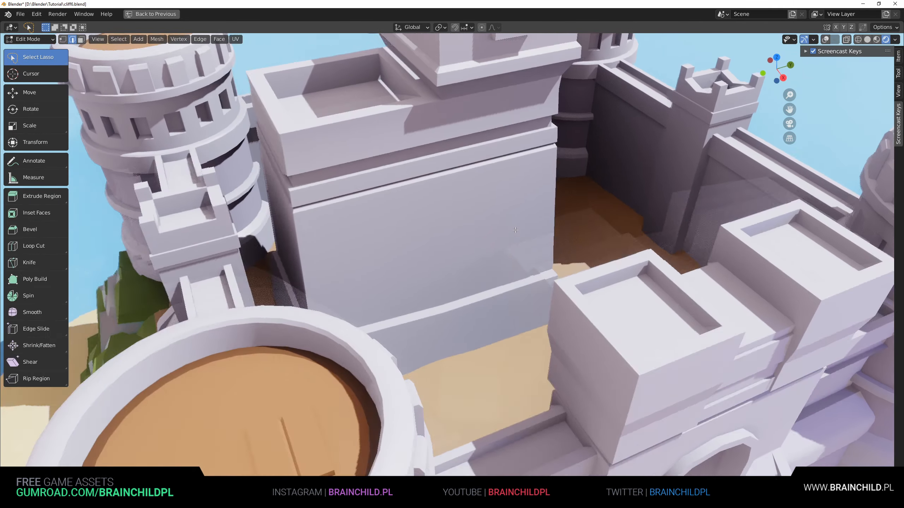
scroll(540, 228, "down", 2)
left_click(823, 41)
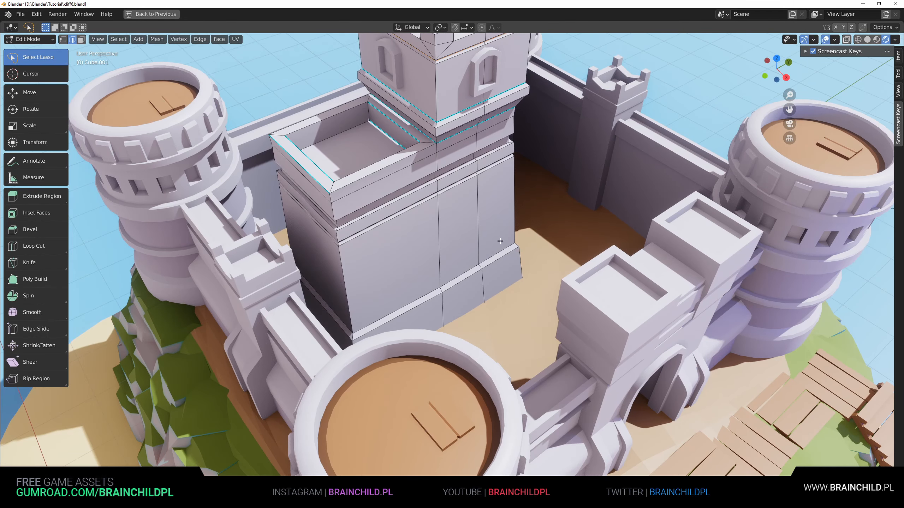
Step: Add a horizontal loop cut around the keep's main wall, between the base trim and the upper ledge
middle_click_drag(479, 214, 520, 284)
key("3")
left_click(441, 224)
key("ctrl+r")
left_click(444, 217)
left_click(448, 195)
Step: Extrude the four lower wall faces in the keep's courtyard-side corner outward along their normals by about 0.405 m
key("3")
left_click(445, 242)
left_click(489, 243, "shift")
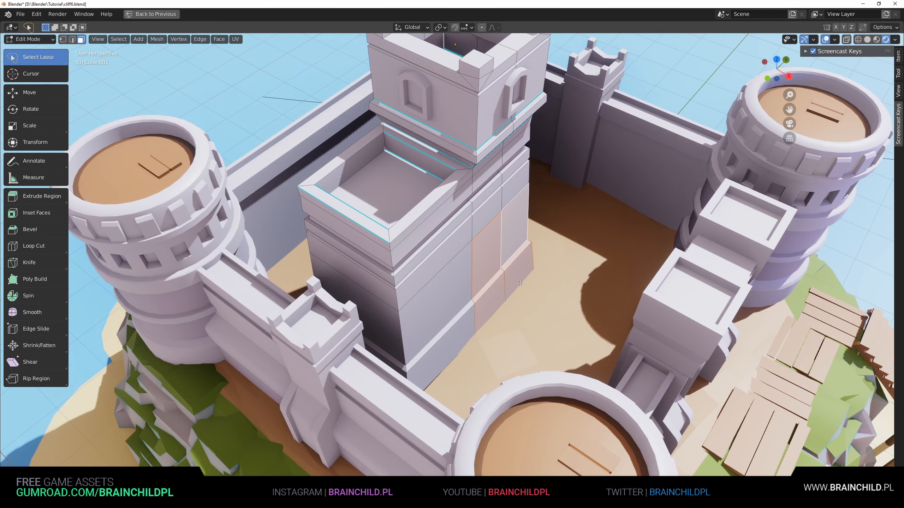
key("alt+e")
left_click(559, 288)
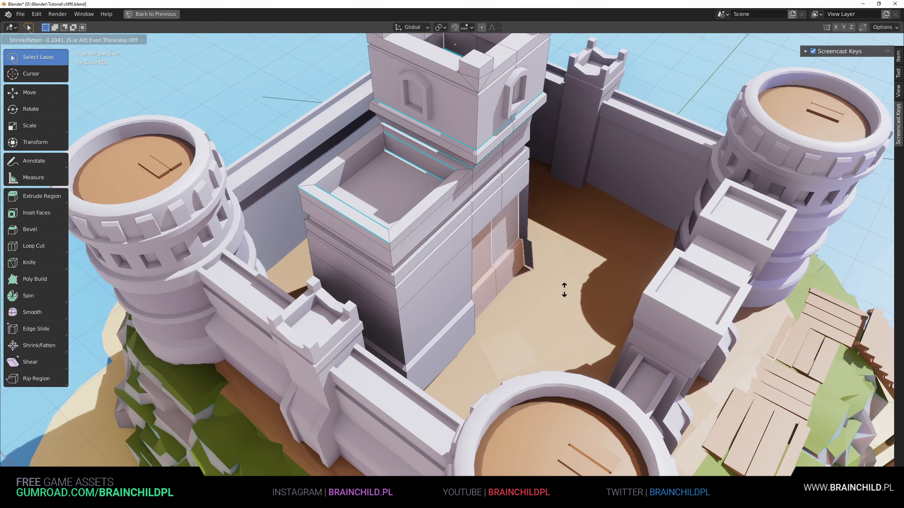
left_click(550, 274)
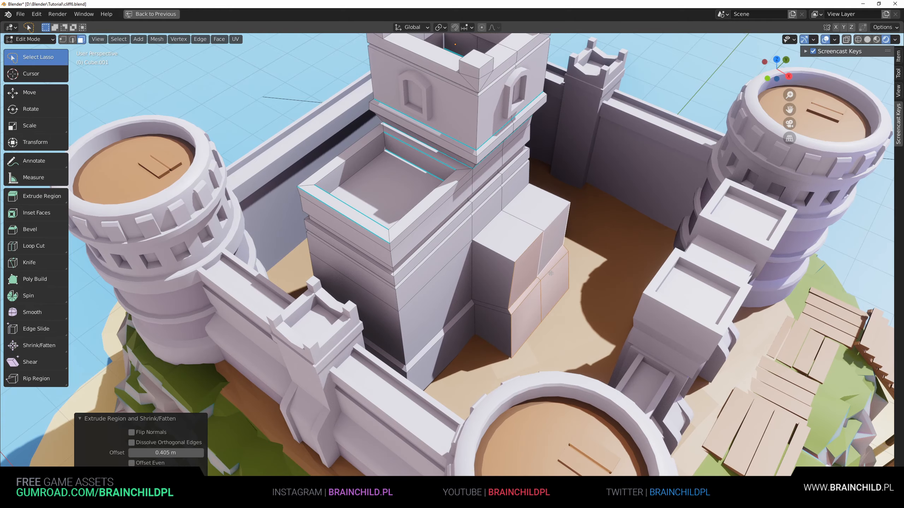
Step: Try to flatten the extruded block's front faces by scaling them to 0 on all axes
middle_click_drag(550, 274, 545, 227)
key("s")
key("0")
key("Return")
middle_click_drag(481, 218, 488, 172)
key("ctrl+z")
Step: Flatten the extruded block's front faces by scaling them to 0 along X
key("s")
key("x")
key("0")
key("Return")
Step: Lower the block's two outer top edges along global Z to form a gabled roof
key("2")
middle_click_drag(552, 152, 641, 134)
key("g")
key("g")
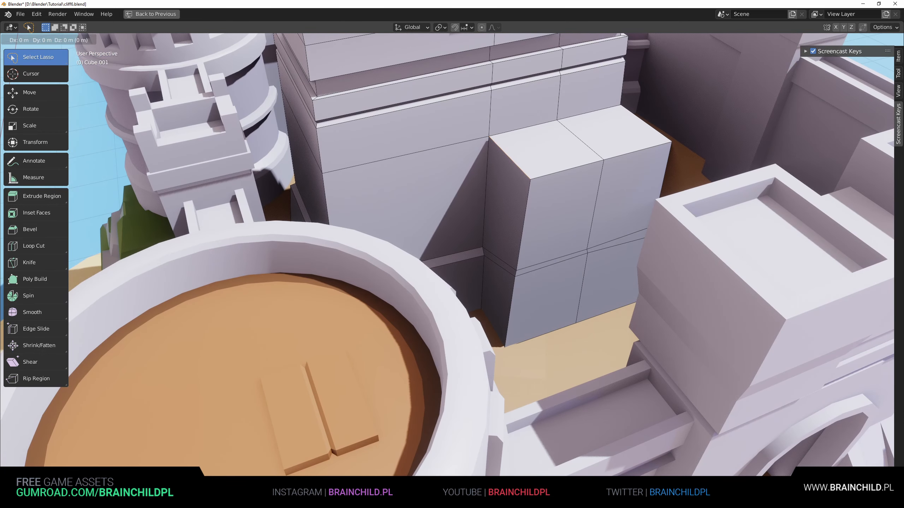
right_click(633, 159)
key("g")
key("g")
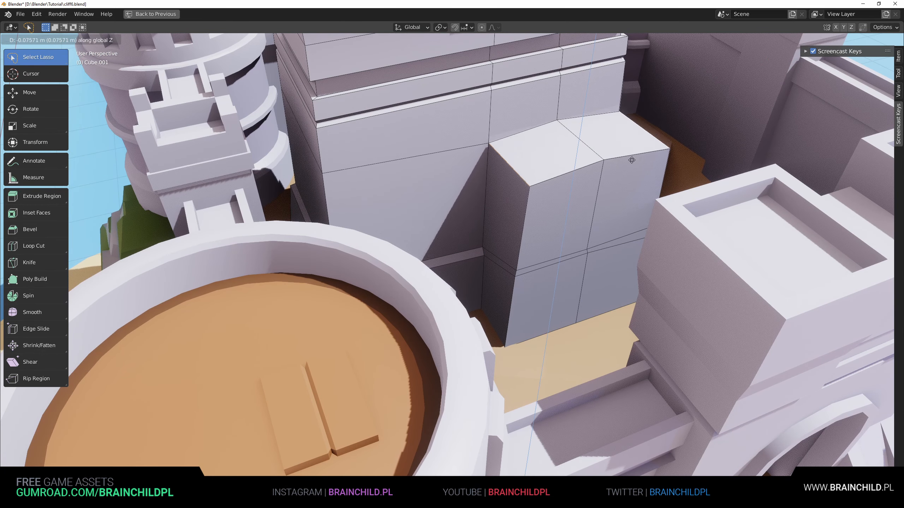
left_click(627, 178)
Step: Raise the block's central roof ridge edge along global Z for a steeper gable
left_click(571, 144)
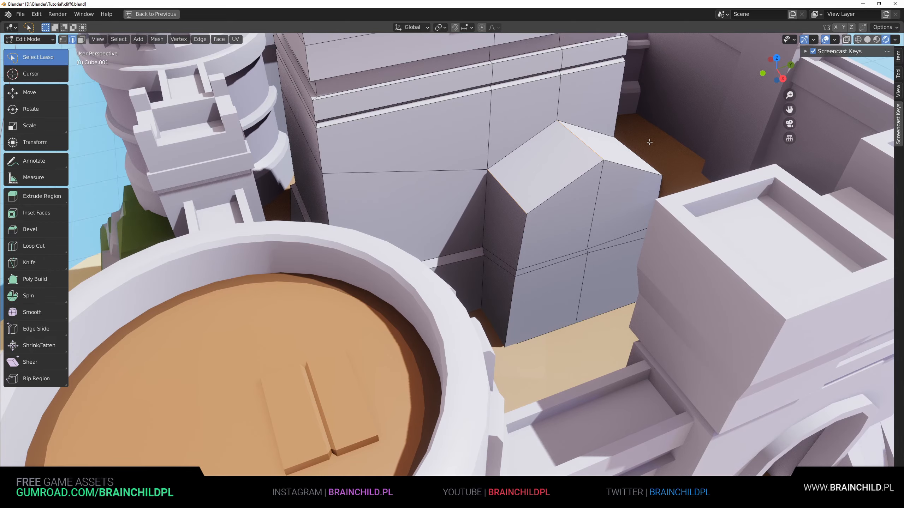
key("g")
key("z")
left_click(646, 114)
Step: Slide the trim vertex on the block's near front corner fully down its edge onto the vertex below
scroll(637, 121, "down", 5)
middle_click_drag(598, 153, 484, 261)
scroll(484, 262, "up", 5)
key("1")
key("g")
key("g")
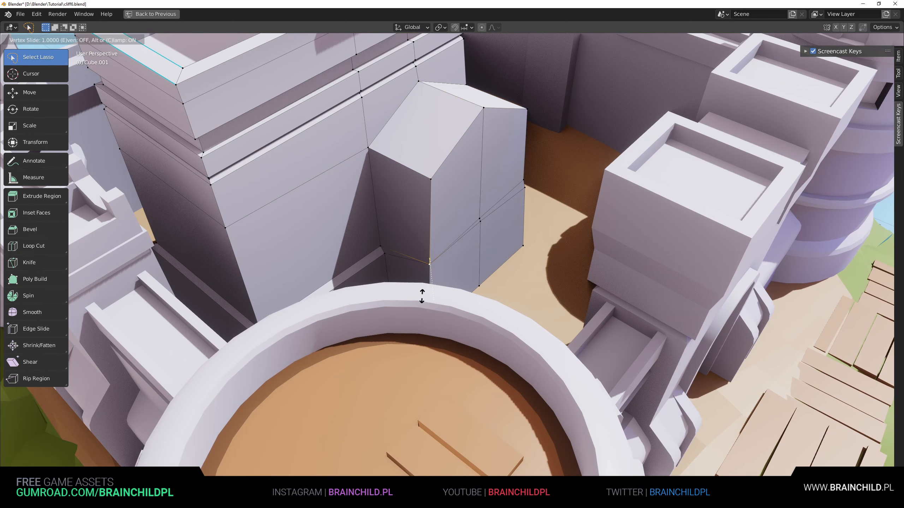
left_click(422, 295)
key("g")
key("Escape")
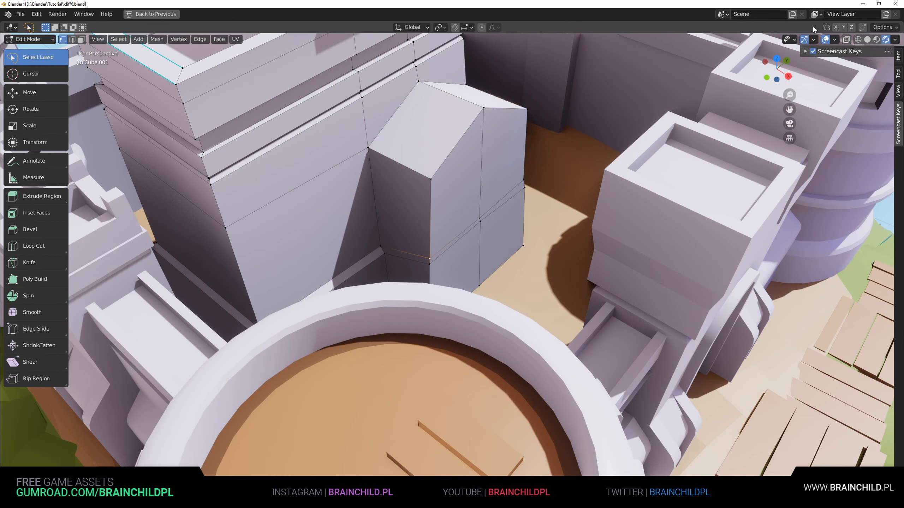
key("g")
key("g")
left_click(608, 290)
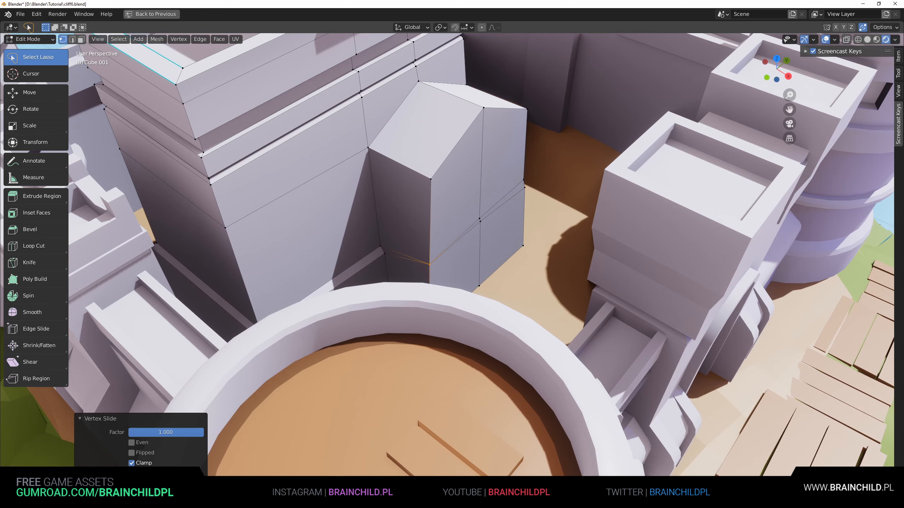
Step: Slide the remaining trim vertices at the block's near front corner and front centre down to the ground
middle_click_drag(645, 306, 628, 304)
key("g")
key("g")
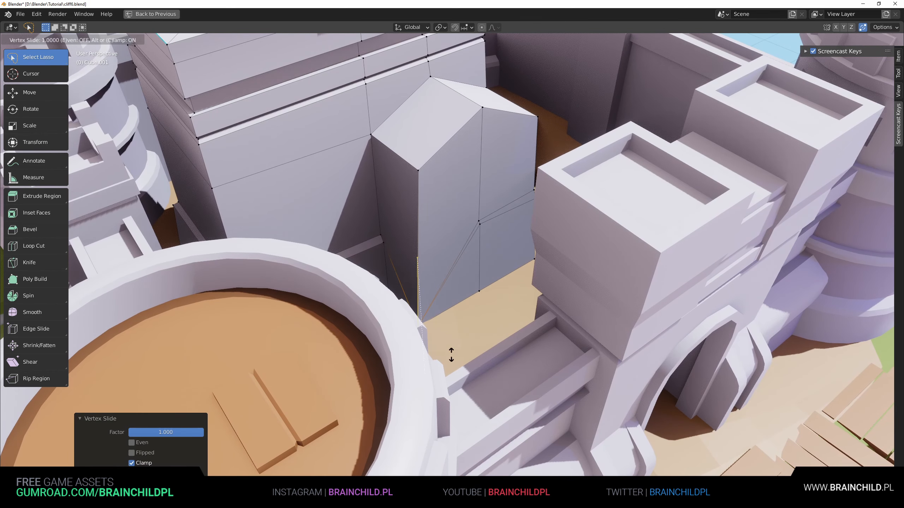
left_click(449, 353)
left_click(479, 225)
key("g")
key("g")
left_click(494, 337)
Step: Slide the trim vertices on the block's opposite front corner down to its base
middle_click_drag(495, 337, 488, 283)
left_click(489, 283)
right_click(542, 311)
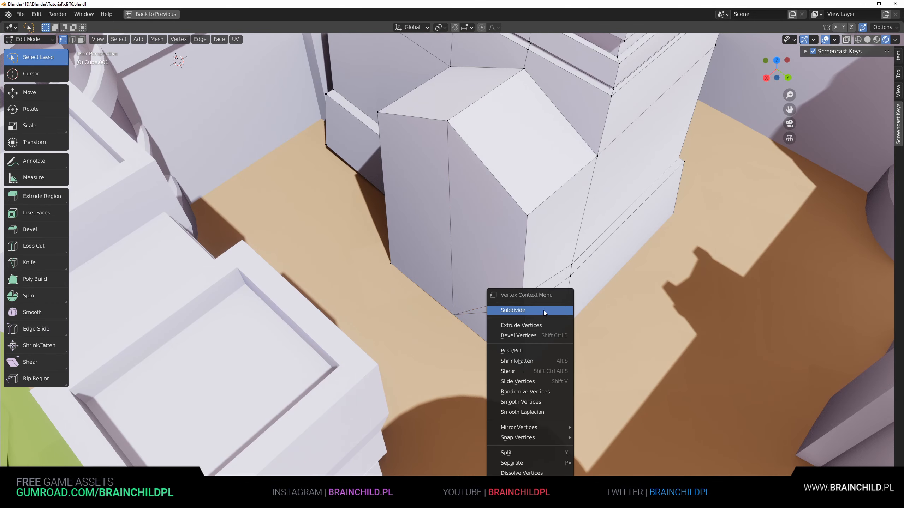
key("g")
left_click(540, 330)
key("g")
key("g")
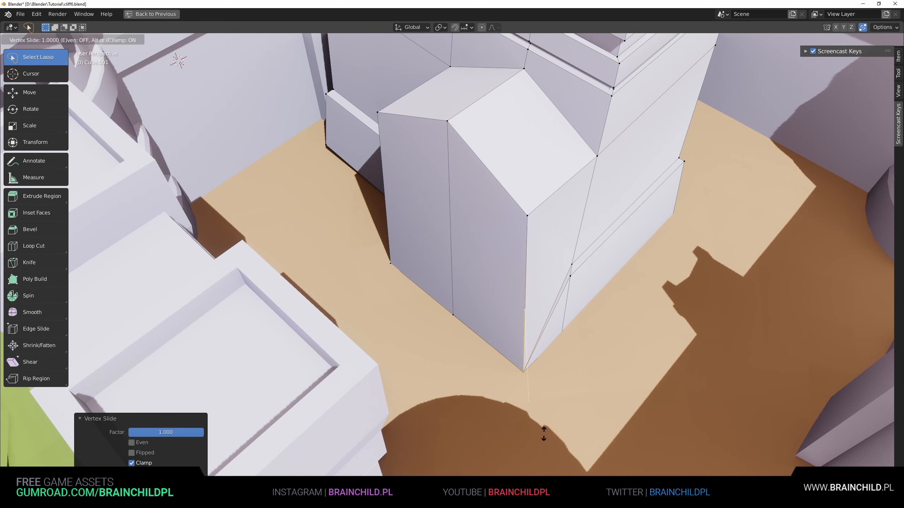
left_click(543, 435)
Step: Try to slide the trim vertex where the block meets the keep's side wall down to the ground
left_click(573, 266)
key("g")
key("g")
left_click(579, 302)
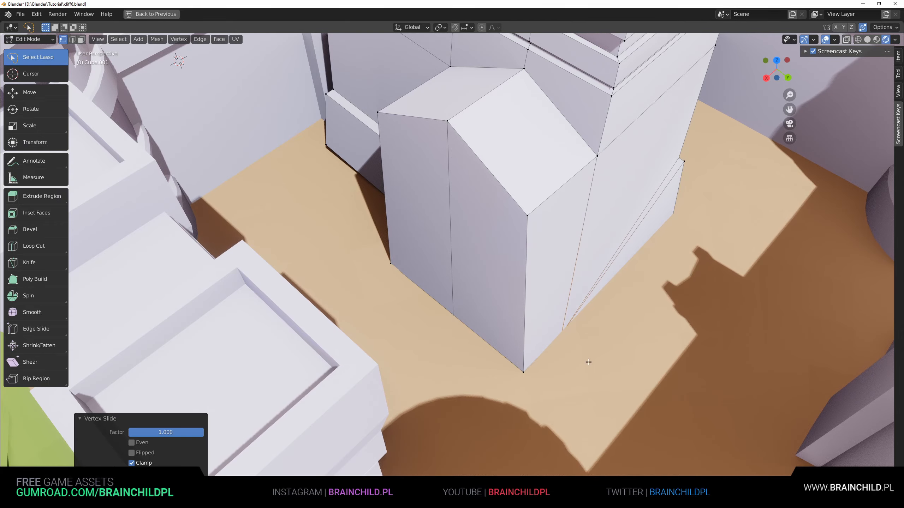
middle_click_drag(579, 302, 468, 263)
key("ctrl+z")
key("ctrl+z")
Step: Move the trim vertex at the block's side along X
scroll(520, 270, "up", 3)
key("g")
key("x")
left_click(440, 270)
Step: Select the lower and upper faces on the block's outer side wall
key("3")
left_click(454, 239)
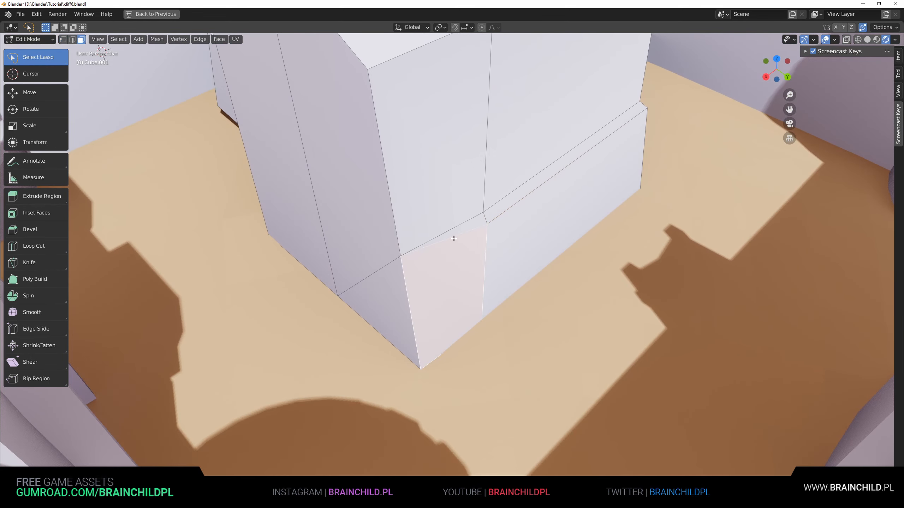
scroll(445, 190, "down", 10)
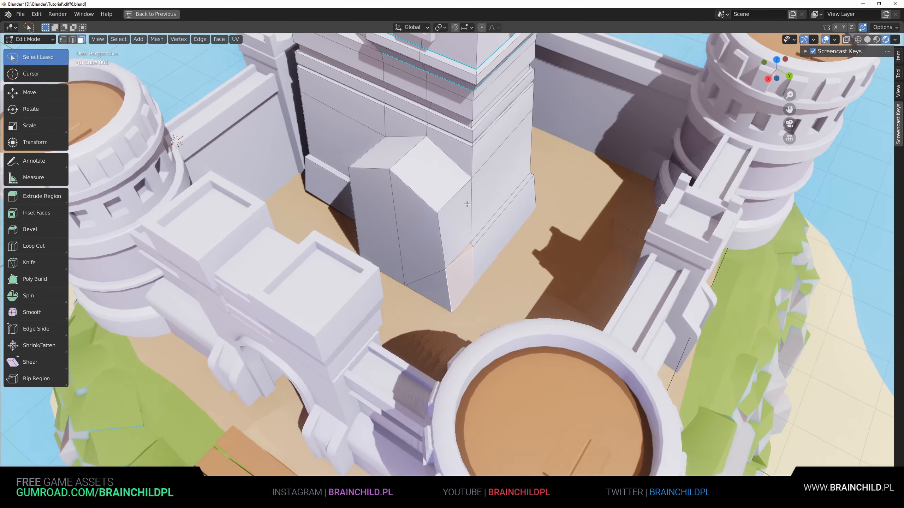
middle_click_drag(445, 191, 451, 232)
left_click(451, 232, "shift")
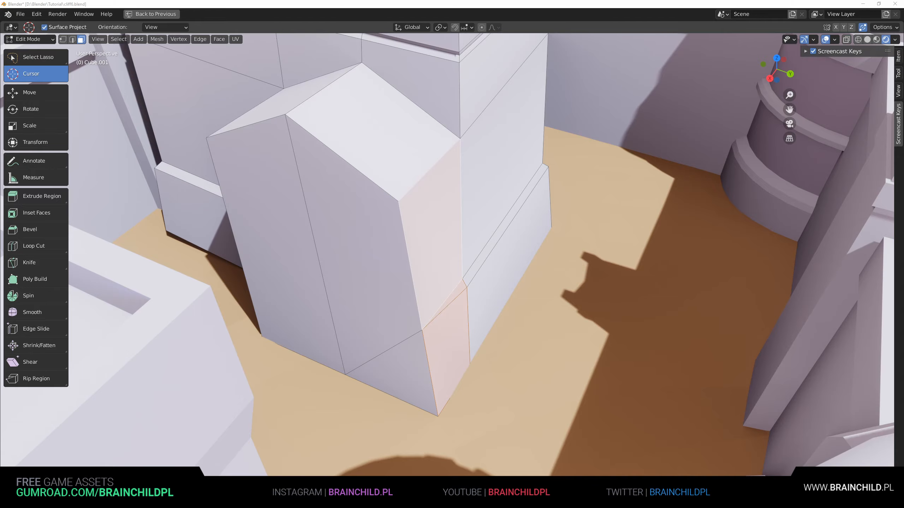
middle_click_drag(527, 185, 513, 211)
Step: Try to extrude the selected side faces inward along their normal by about 0.15 m
key("e")
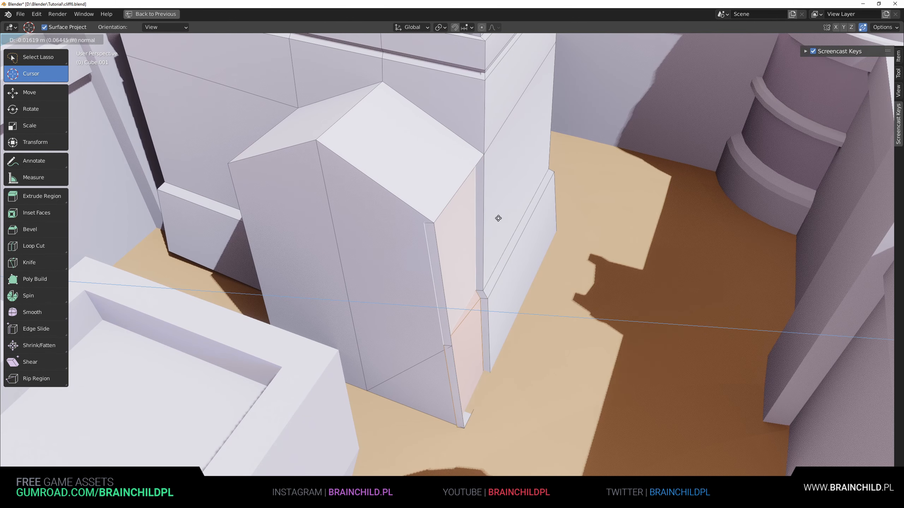
left_click(488, 214)
mouse_move(487, 215)
middle_mouse_down()
mouse_move(462, 206)
mouse_move(495, 219)
middle_mouse_up()
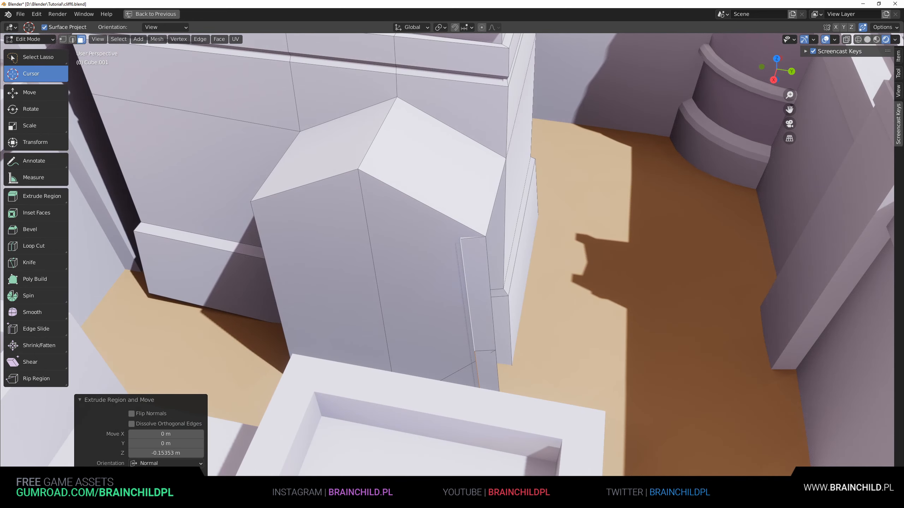
middle_click_drag(465, 280, 404, 225)
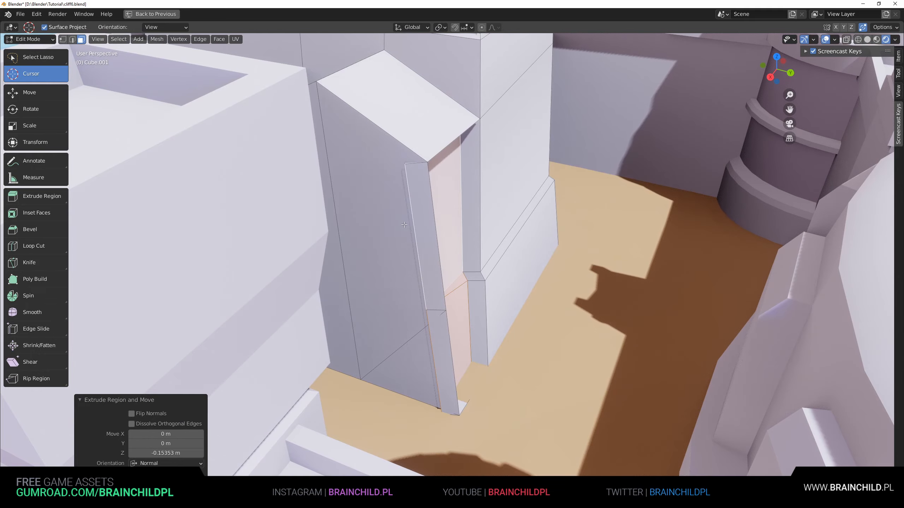
key("ctrl+z")
Step: Extrude the selected side faces into the block along global Y by about 0.38 m, using the right wireframe view
key("KP_3")
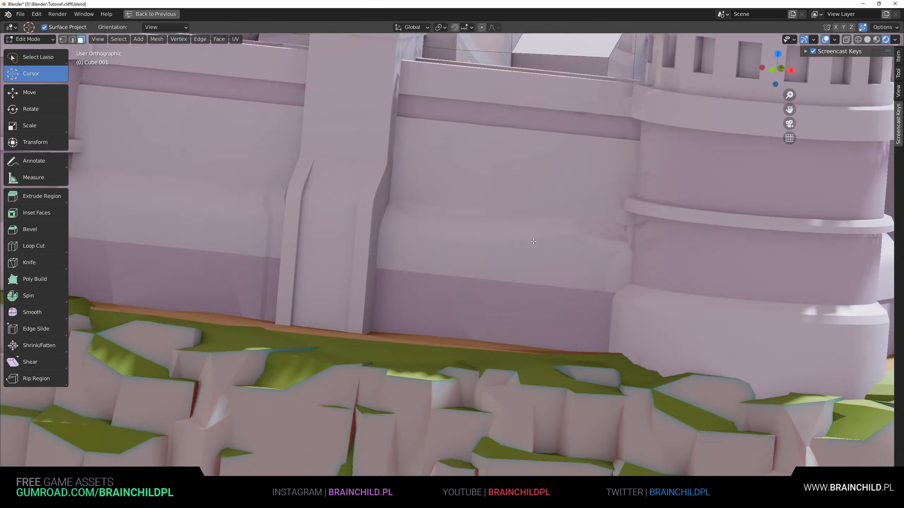
key("shift+z")
scroll(465, 233, "up", 2)
middle_click_drag(619, 212, 535, 268, "shift")
key("e")
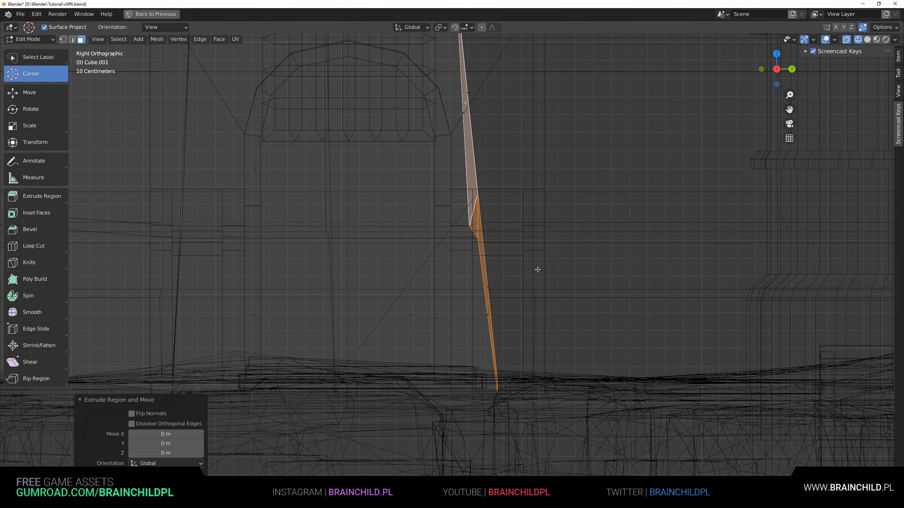
key("x")
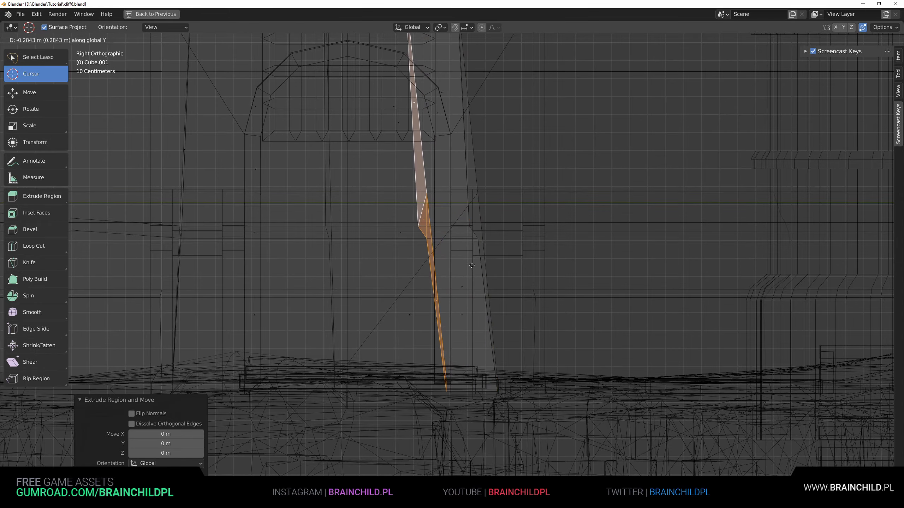
left_click(454, 264)
mouse_move(454, 264)
middle_mouse_down()
mouse_move(429, 294)
mouse_move(447, 310)
middle_mouse_up()
scroll(429, 295, "down", 5)
key("shift+z")
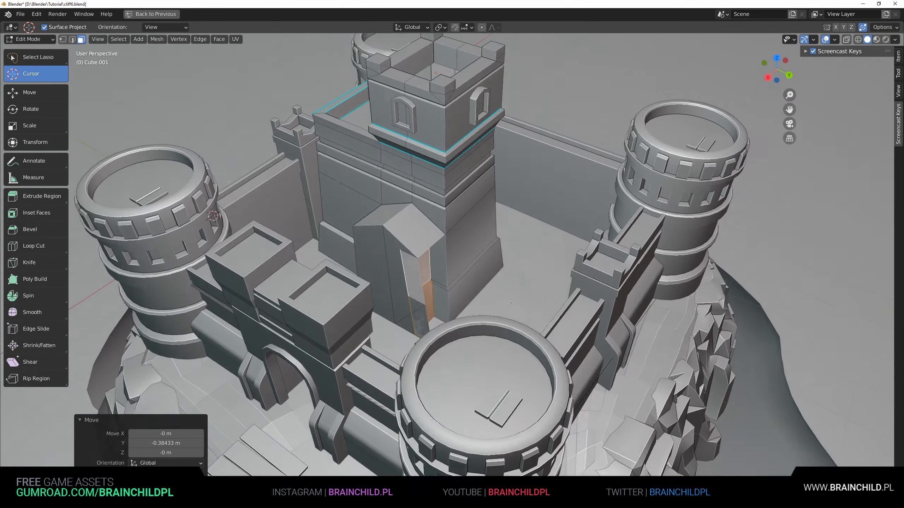
Step: Move the recessed side faces back outward along global Y by about 0.24 m
scroll(513, 298, "up", 4)
key("g")
key("y")
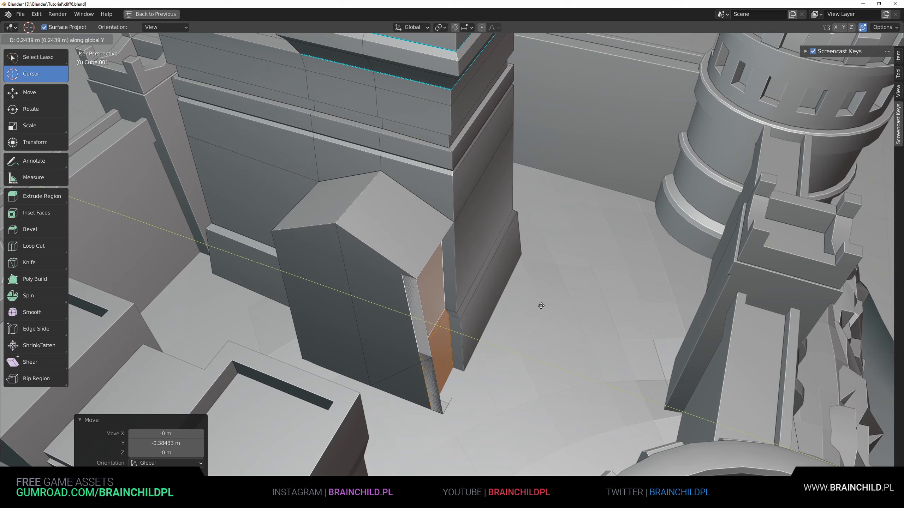
left_click(537, 305)
middle_click_drag(537, 305, 508, 277)
Step: Try to move the block's lower roof edge inward along Y with the Move tool
key("2")
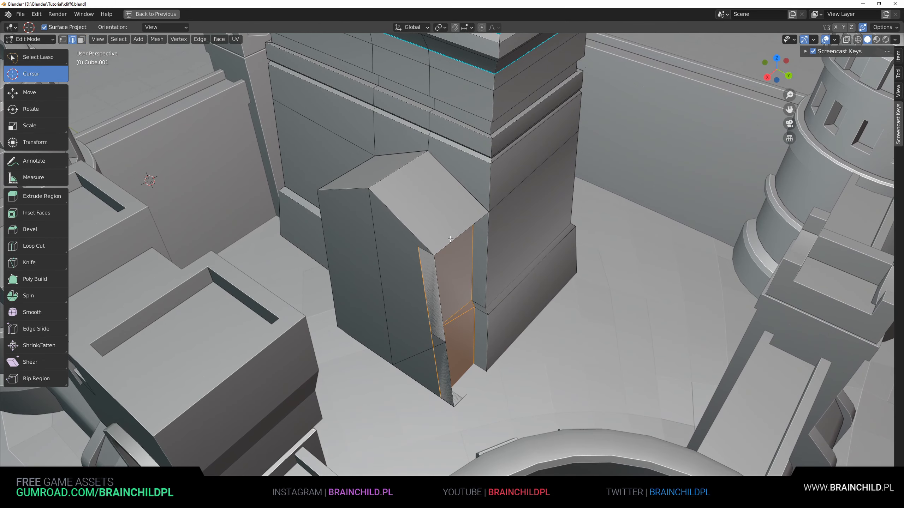
middle_click_drag(452, 246, 474, 244)
left_click(474, 244)
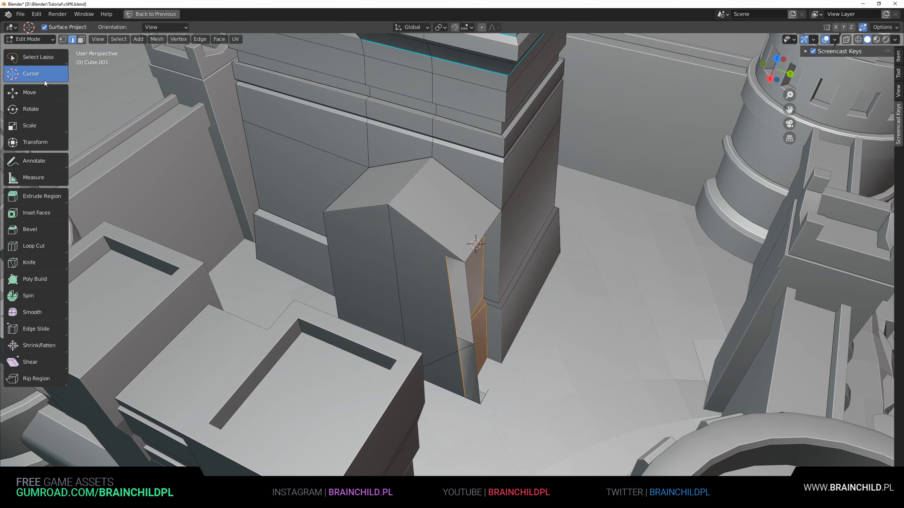
left_click(41, 92)
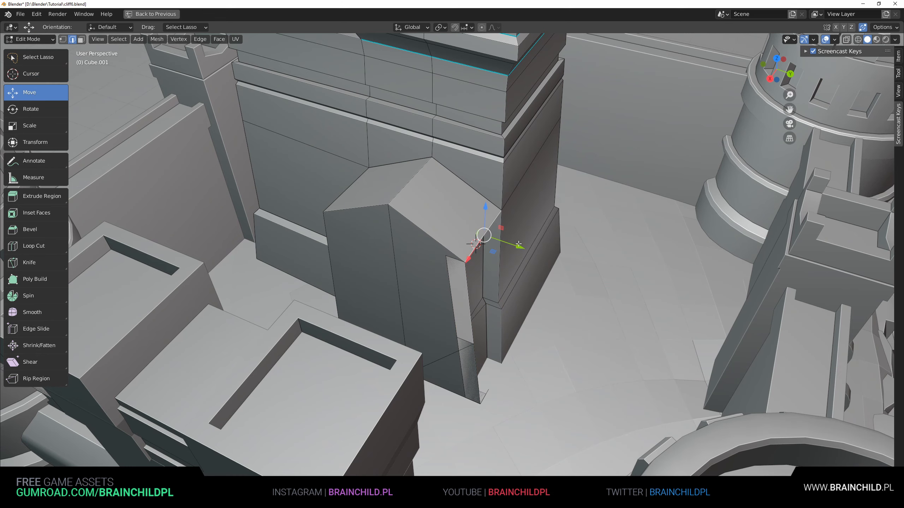
left_click_drag(519, 245, 493, 235)
key("ctrl+z")
scroll(493, 235, "up", 2)
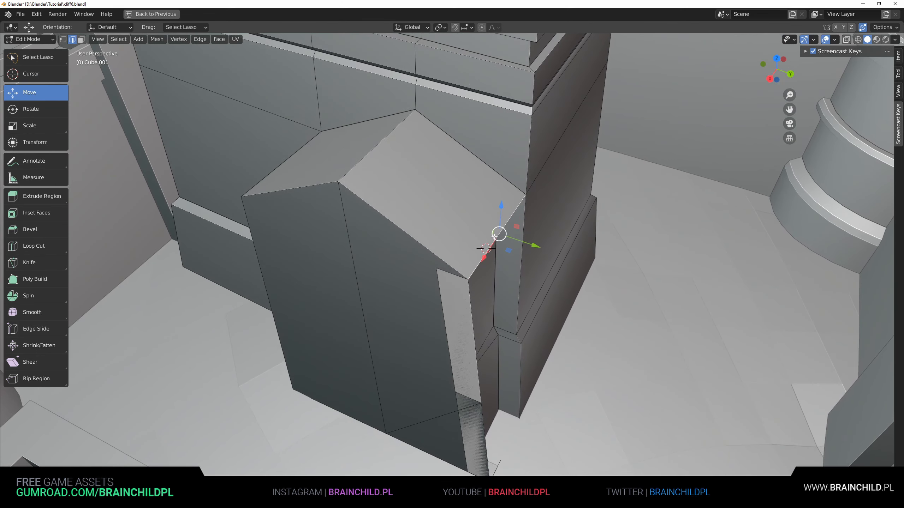
mouse_move(493, 236)
middle_mouse_down()
mouse_move(466, 212)
mouse_move(492, 247)
middle_mouse_up()
Step: Leave Edit Mode and hide every object except the keep by inverting the selection
scroll(492, 246, "down", 10)
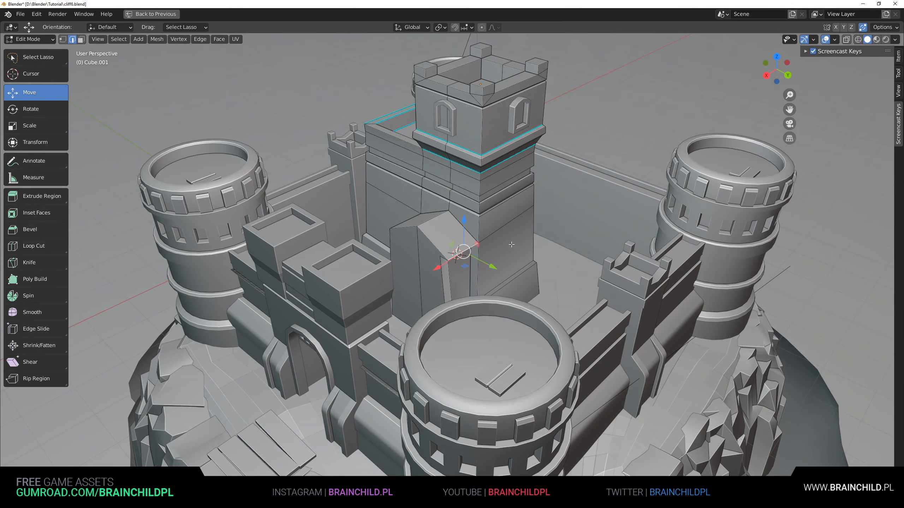
key("Tab")
key("g")
right_click(525, 242)
key("ctrl+i")
key("h")
scroll(530, 234, "up", 5)
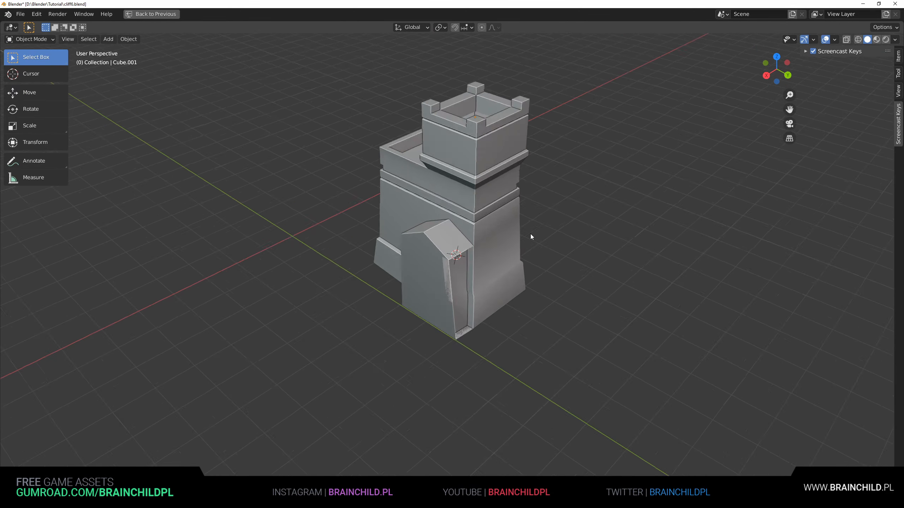
Step: Delete the block's sloped roof face and the recessed upper side face in the keep's mesh
left_click(499, 243)
middle_click_drag(498, 243, 435, 195)
key("Tab")
left_click(435, 194, "shift")
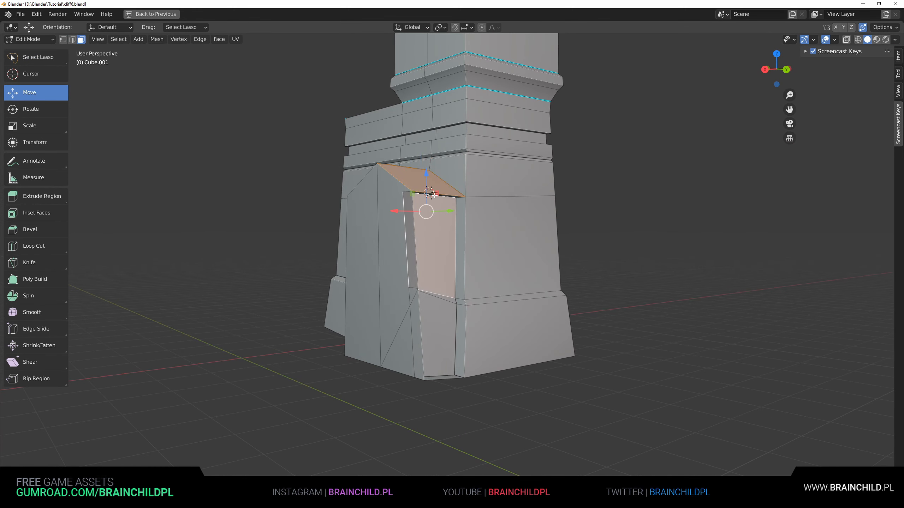
key("x")
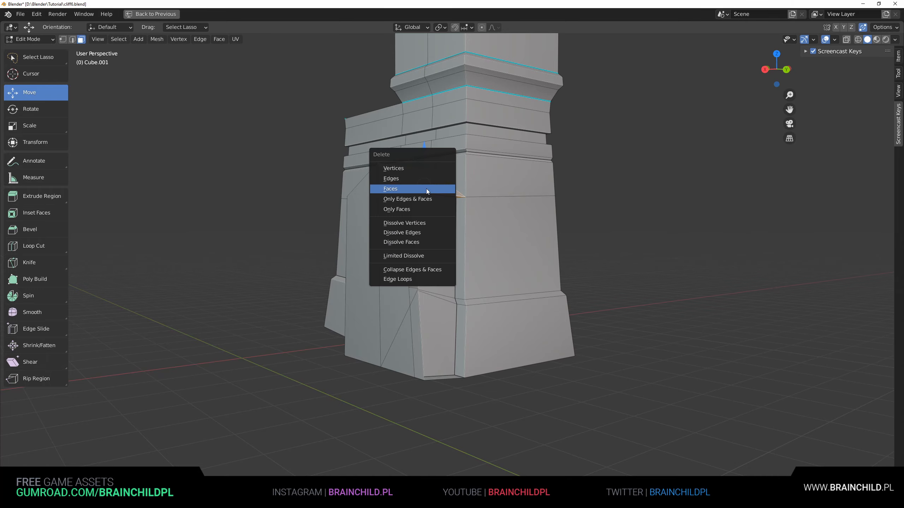
left_click(426, 189)
middle_click_drag(426, 188, 405, 214)
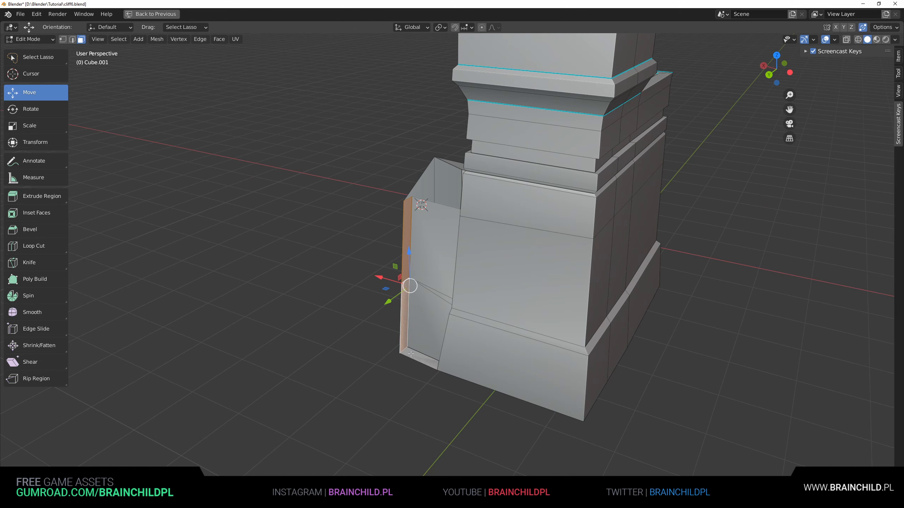
Step: Delete the front gable half and the adjoining lower faces of the annex block
key("x")
left_click(422, 352)
key("x")
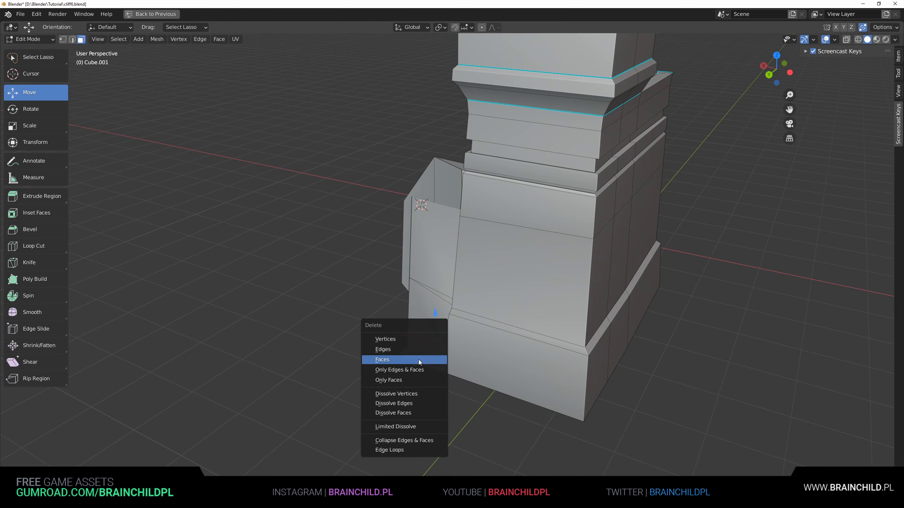
left_click(418, 360)
middle_click_drag(389, 265, 467, 249)
key("x")
left_click(482, 253)
scroll(468, 250, "up", 1)
Step: Fill the annex's missing roof slope and front gable half with new faces between the open edges
key("1")
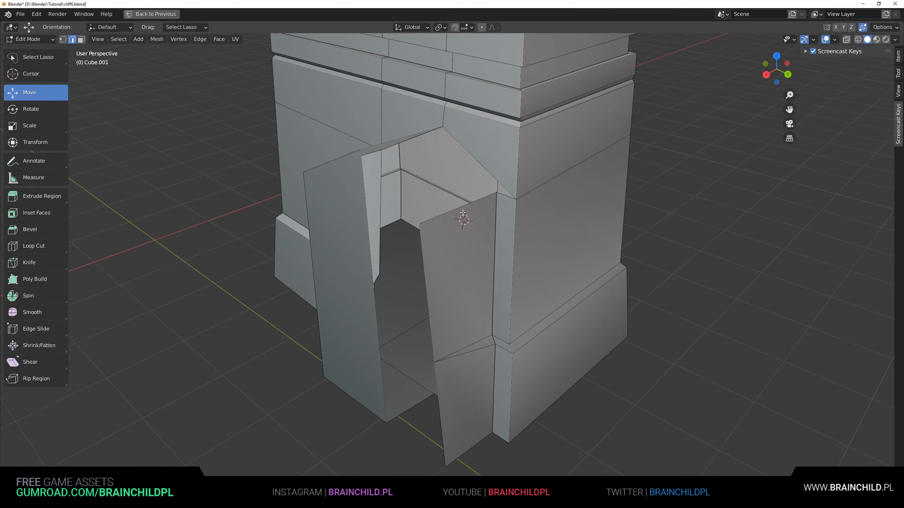
key("f")
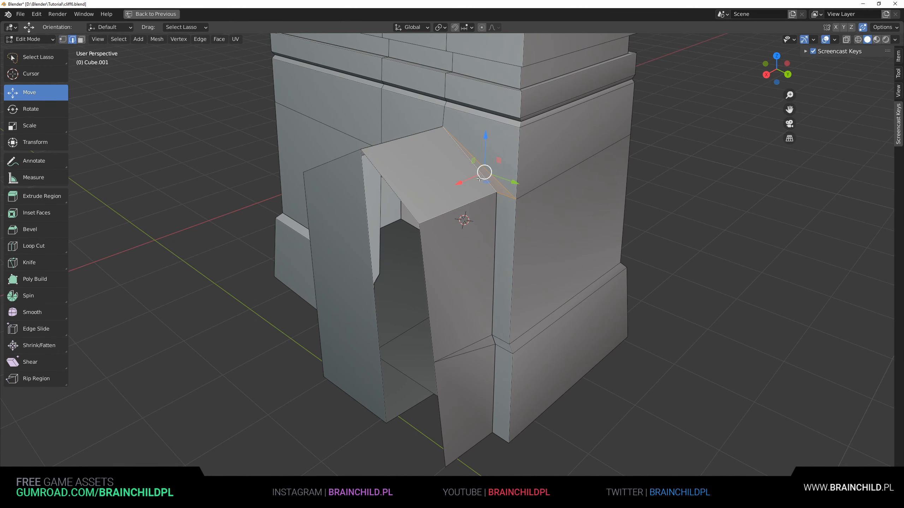
middle_click_drag(479, 179, 489, 211)
left_click(371, 222, "shift")
key("f")
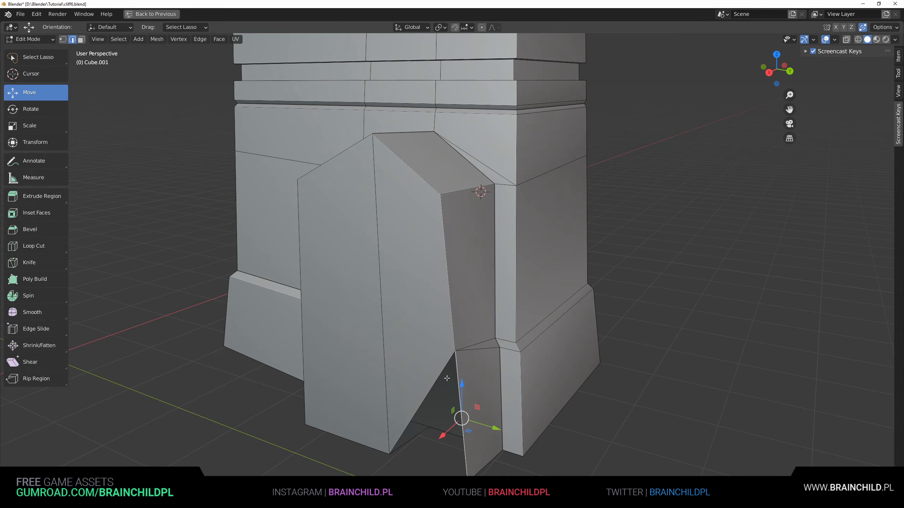
Step: Flatten the annex's side wall faces nearest the keep's corner by scaling them to 0 along global Y
scroll(447, 378, "down", 3)
middle_click_drag(447, 378, 468, 377)
key("3")
left_click(472, 338)
key("s")
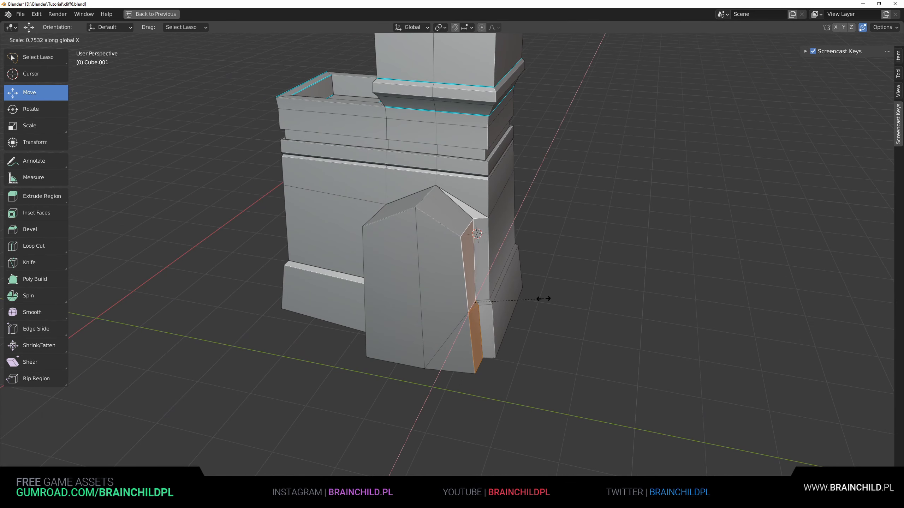
key("Escape")
key("s")
key("y")
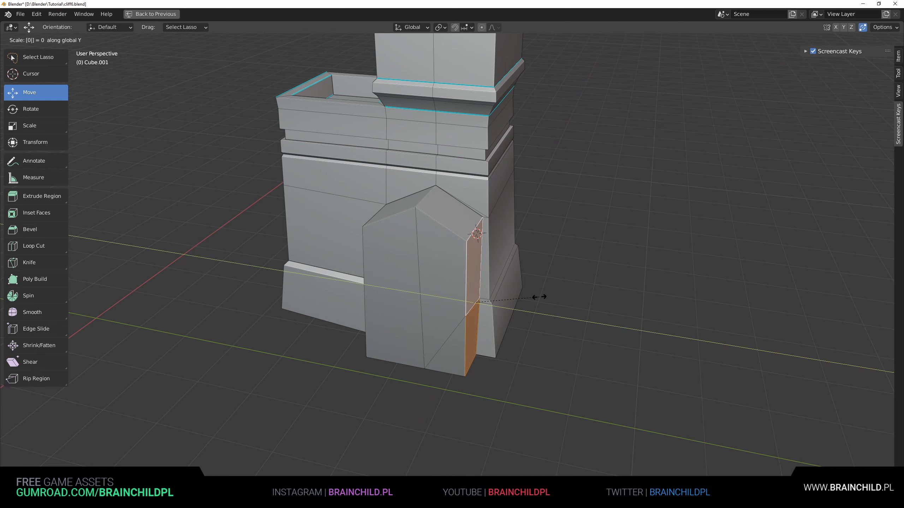
key("Return")
Step: Flatten the annex's opposite side wall faces by scaling them to 0 along global Y
middle_click_drag(539, 297, 477, 315)
left_click(388, 355)
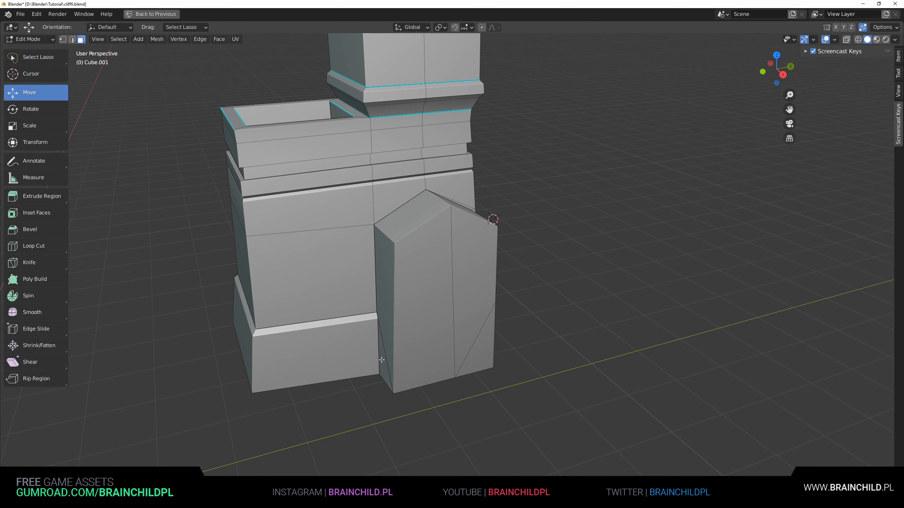
key("s")
key("Return")
Step: In the see-through right view, level the plinth's lower ledge vertices with scale 0 along Z and lower them slightly along Z
middle_click_drag(550, 335, 498, 313)
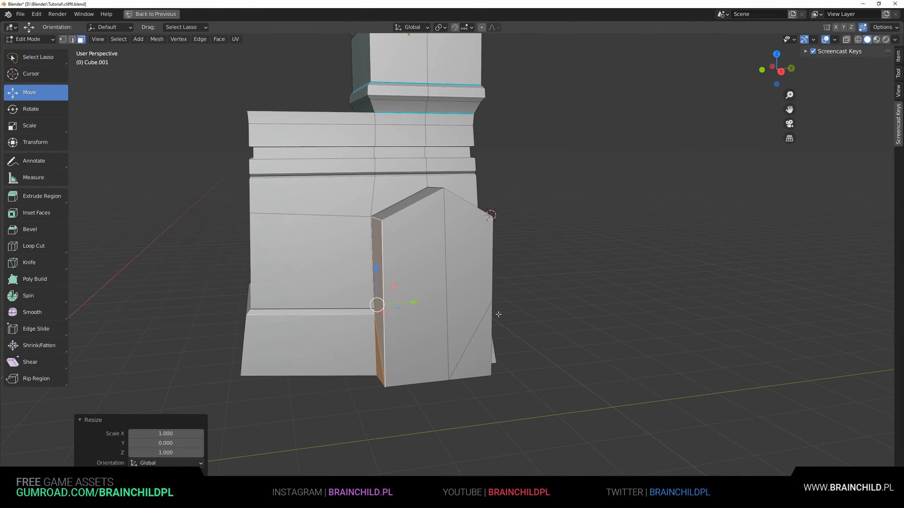
scroll(486, 330, "down", 3)
key("KP_3")
key("1")
scroll(409, 344, "up", 2)
key("shift+z")
scroll(289, 277, "up", 1)
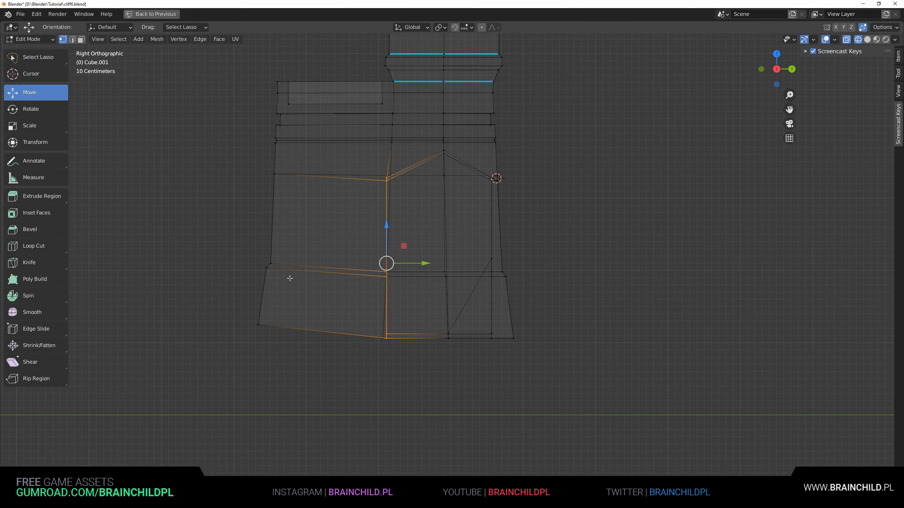
scroll(232, 277, "up", 1)
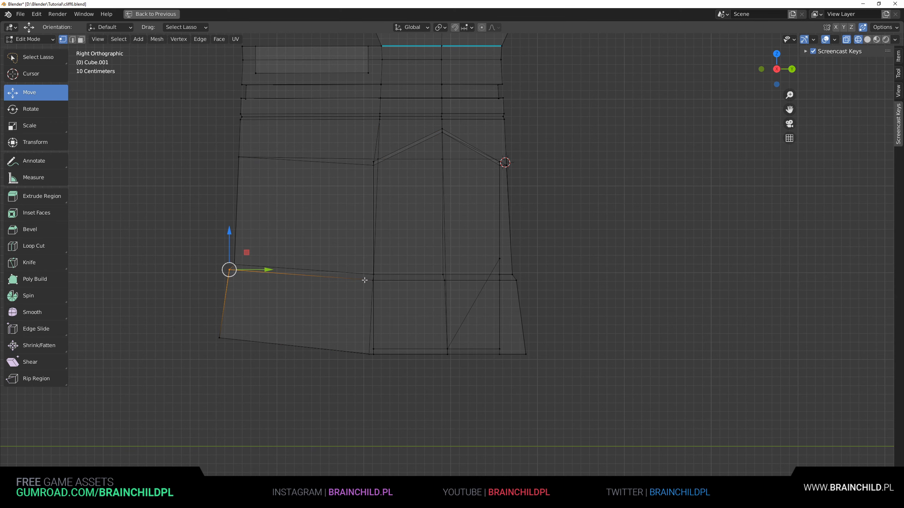
key("s")
key("z")
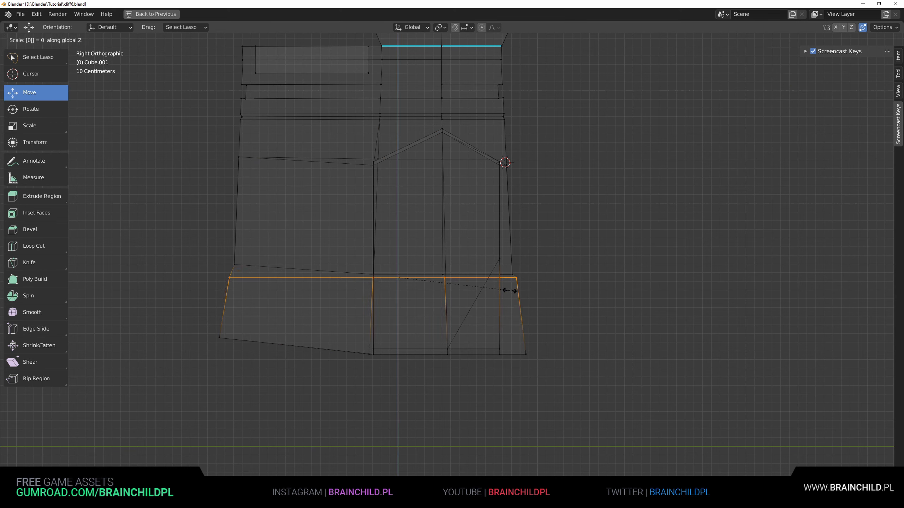
left_click(510, 291)
key("g")
key("z")
left_click(510, 296)
Step: Level the plinth's upper ledge vertices by scaling them to 0 along global Z, with see-through display turned off again
left_click(515, 272)
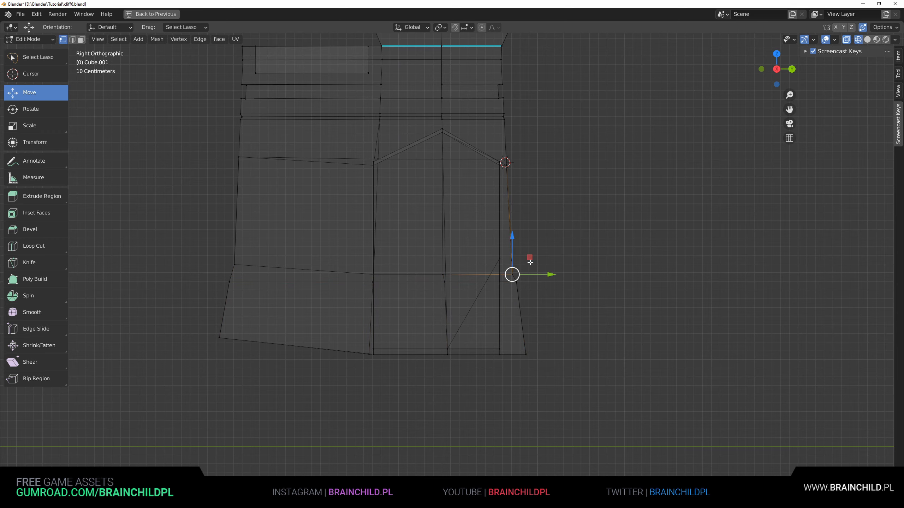
left_click_drag(211, 275, 211, 275)
key("s")
key("z")
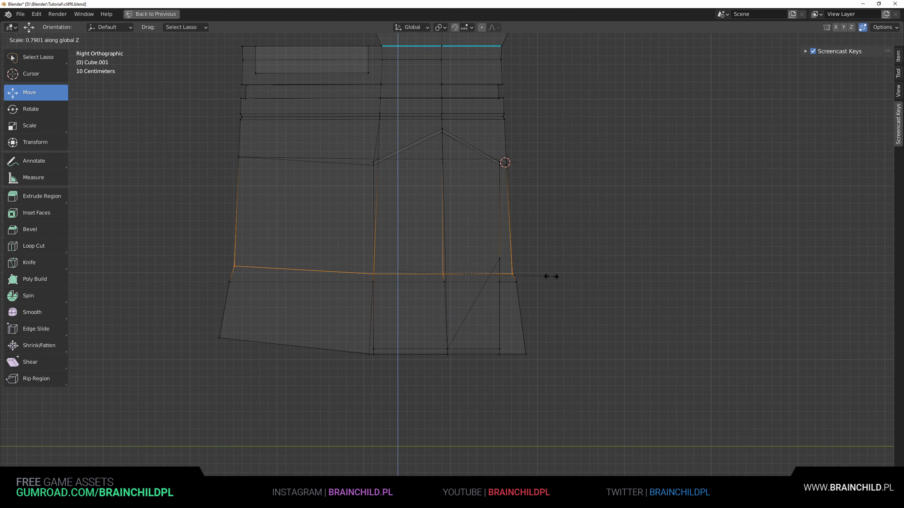
key("0")
left_click(488, 276)
middle_click_drag(483, 276, 498, 293)
key("shift+z")
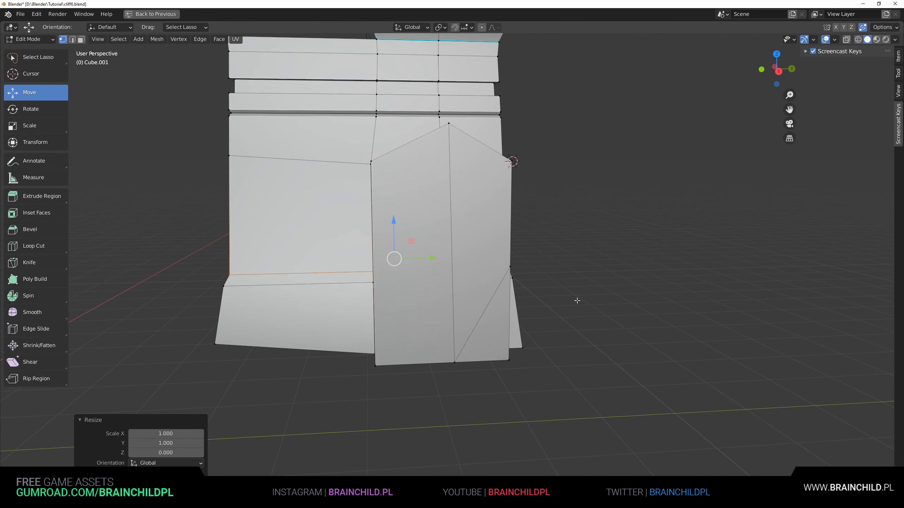
Step: Select the keep's bottom vertices through the mesh and flatten them along global Z to level the base
middle_click_drag(577, 301, 614, 311)
middle_click_drag(405, 317, 504, 283, "shift")
left_click(331, 357)
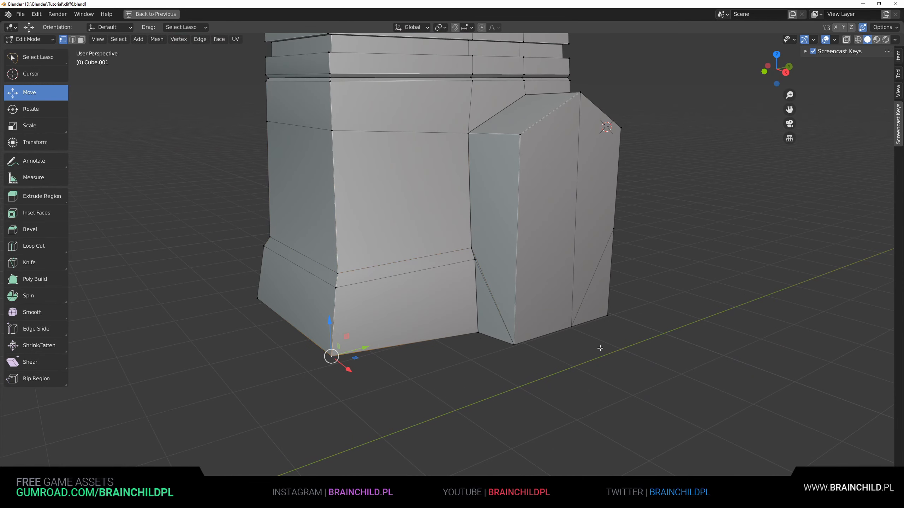
mouse_move(480, 338)
middle_mouse_down("alt")
mouse_move(430, 334)
mouse_move(541, 335)
middle_mouse_up("alt")
key("shift+z")
key("b")
left_click_drag(268, 292, 608, 356)
key("s")
key("z")
left_click(649, 356)
left_click(618, 356)
middle_click_drag(566, 353, 583, 365)
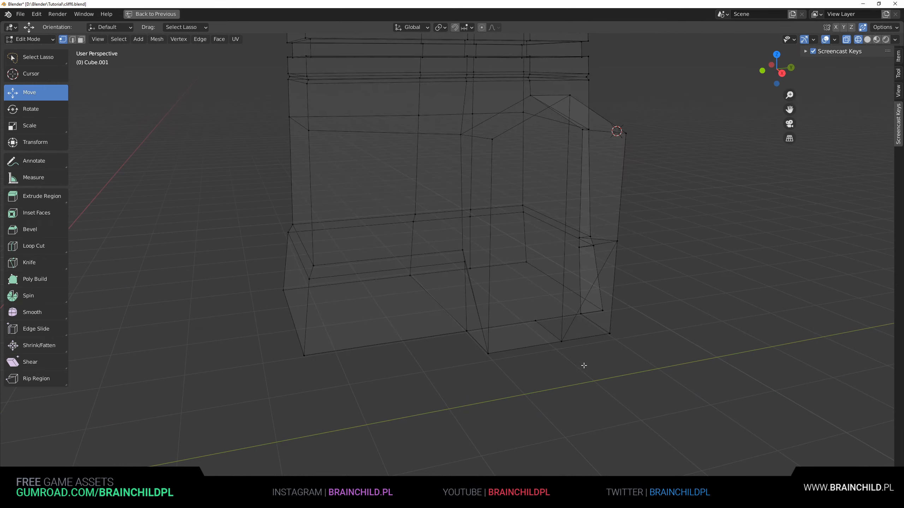
Step: Slide the extra vertex on the annex's front corner edge down to the bottom corner with Vertex Slide
scroll(580, 361, "down", 4)
key("shift+z")
mouse_move(548, 319)
middle_mouse_down()
mouse_move(477, 287)
mouse_move(417, 293)
mouse_move(441, 313)
mouse_move(423, 320)
mouse_move(437, 315)
mouse_move(427, 330)
mouse_move(447, 342)
middle_mouse_up()
scroll(410, 295, "up", 3)
left_click(424, 261)
key("g")
key("g")
left_click(430, 343)
left_click(395, 321)
key("g")
key("g")
left_click(408, 318)
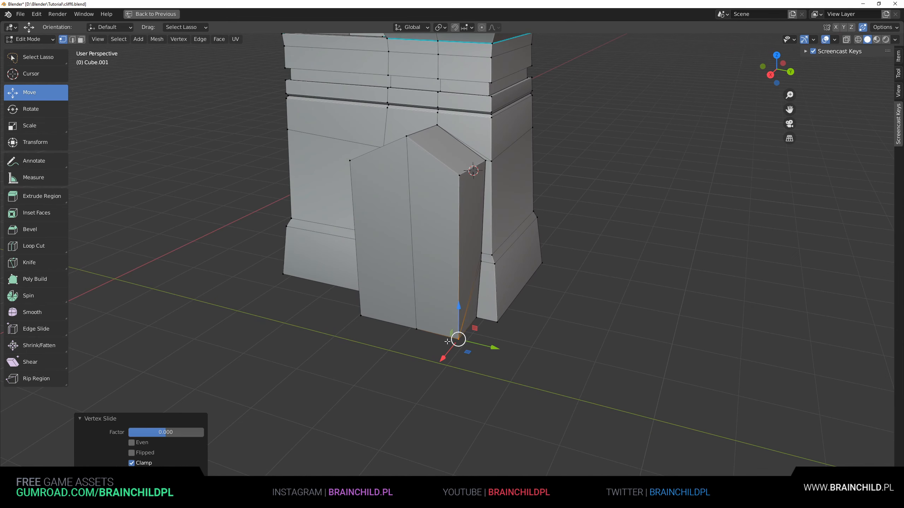
key("2")
left_click(423, 307)
middle_click_drag(424, 307, 435, 265)
key("3")
left_click(459, 237)
left_click(425, 231, "shift")
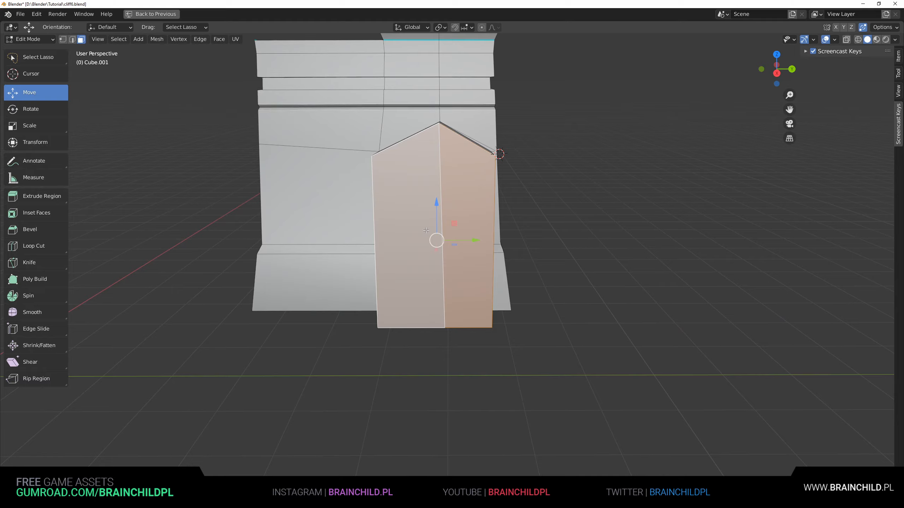
Step: Straighten the annex's roof ridge and front centre edge in the right view by scaling them to 0 along global Y
key("2")
middle_click_drag(426, 230, 443, 308)
left_click(449, 189)
key("KP_1")
key("KP_3")
key("g")
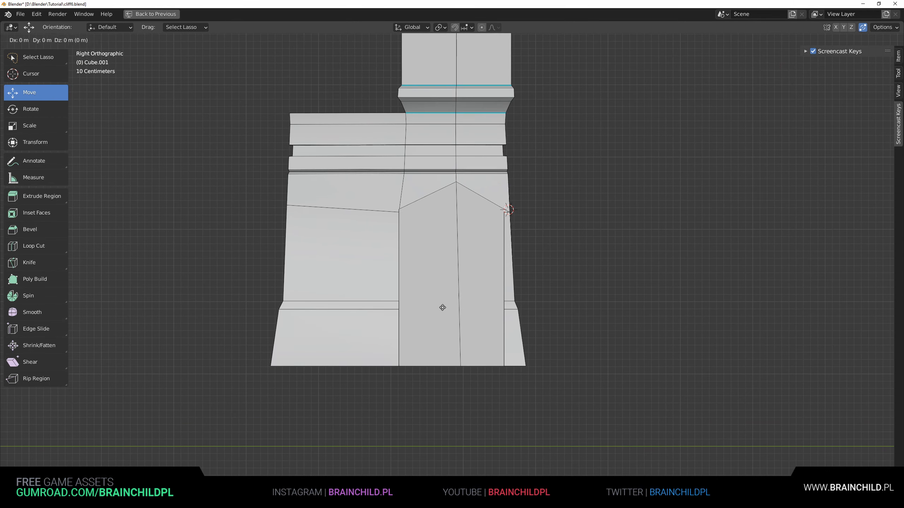
right_click(436, 307)
key("shift+z")
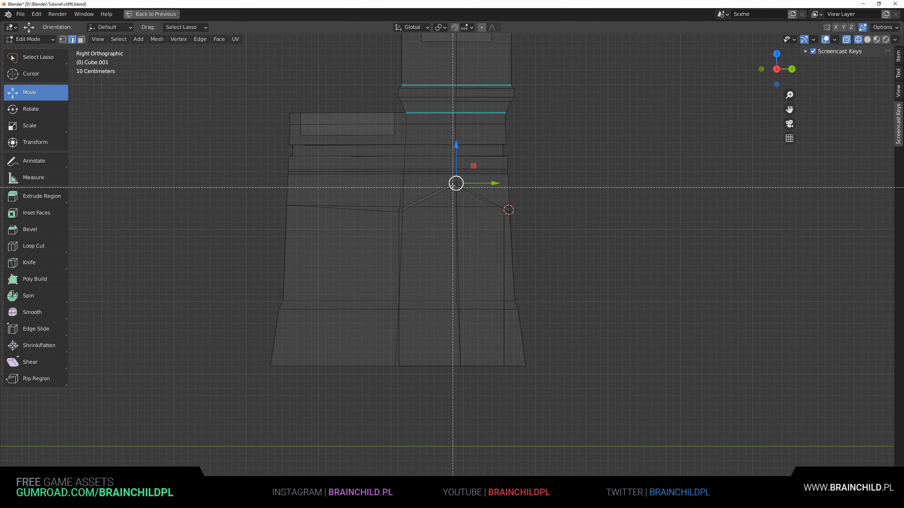
key("s")
key("x")
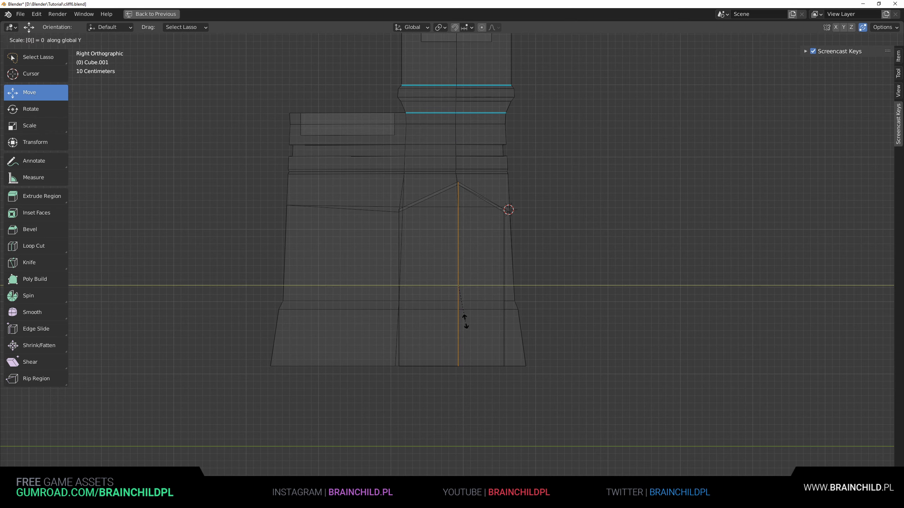
key("Return")
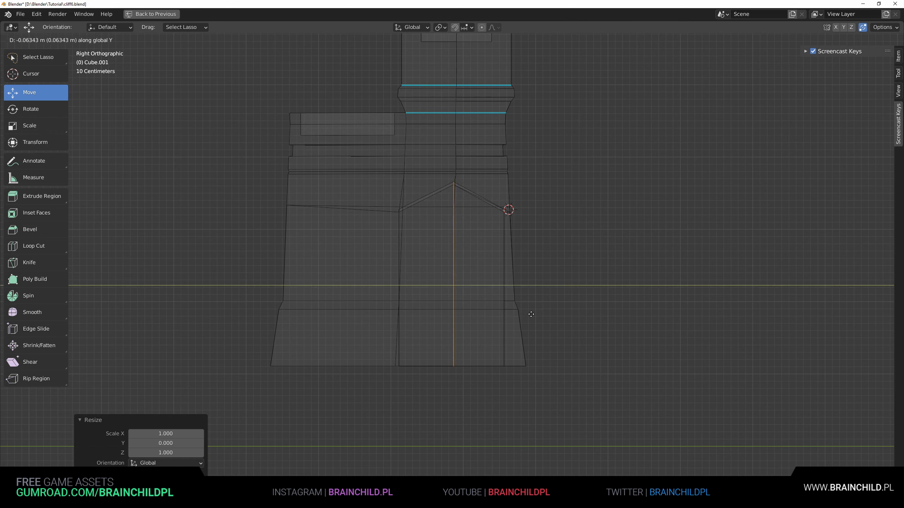
Step: Move the straightened ridge and centre edge about -0.037 m along global Y
left_click(534, 316)
middle_click_drag(535, 317, 542, 345)
key("z")
left_click(645, 346)
mouse_move(644, 346)
middle_mouse_down()
mouse_move(605, 320)
mouse_move(622, 325)
middle_mouse_up()
key("g")
key("y")
left_click(611, 316)
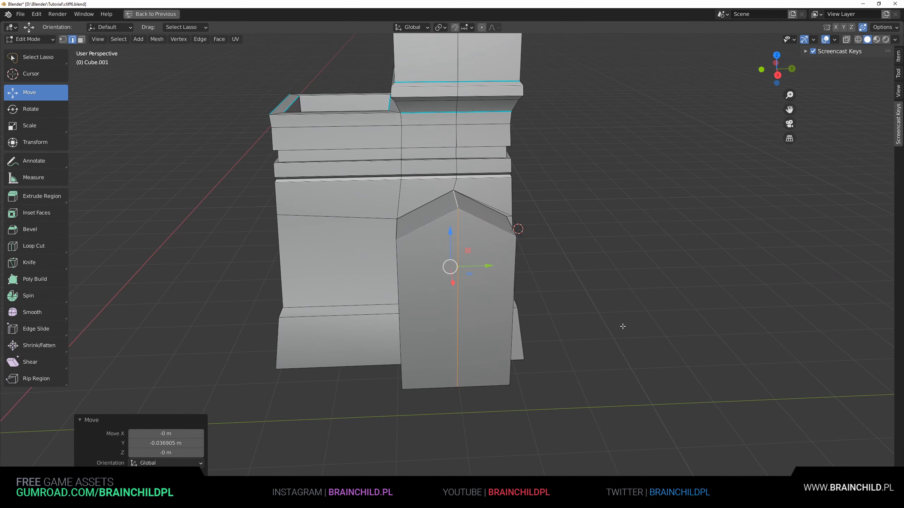
Step: Select the annex's front, roof and side wall faces and move them about 0.94 m along global X, away from the keep
scroll(622, 325, "down", 3)
middle_click_drag(577, 300, 544, 278)
scroll(607, 298, "up", 4)
middle_click_drag(491, 279, 421, 312)
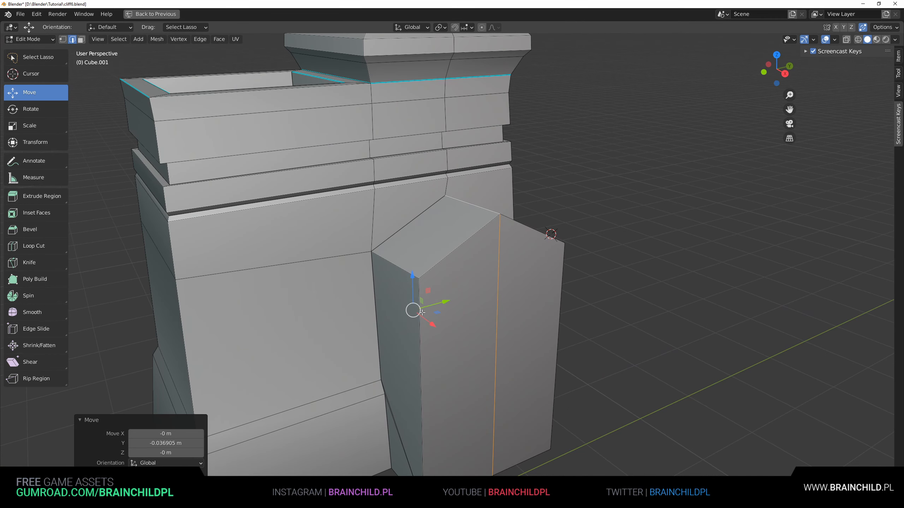
key("3")
left_click(459, 276)
left_click(529, 274, "shift")
middle_click_drag(529, 275, 463, 312)
left_click(449, 245, "shift")
left_click(369, 235, "shift")
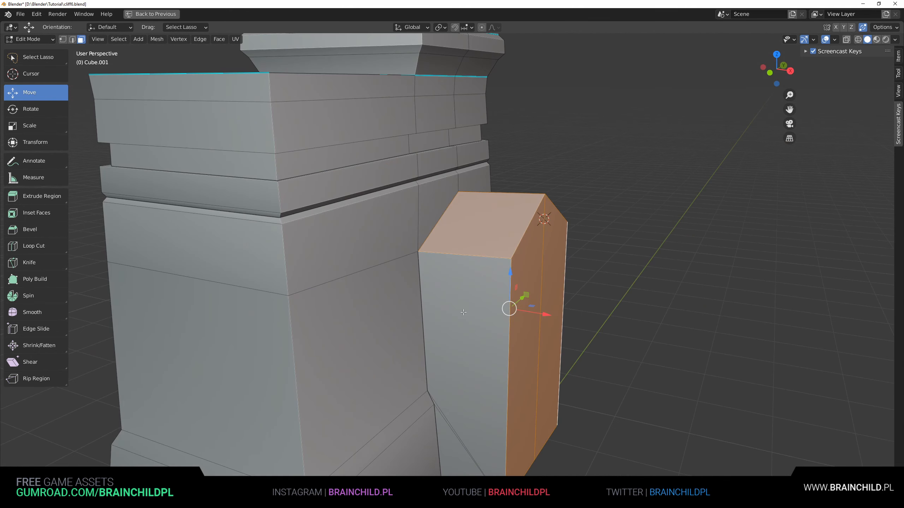
left_click(452, 423, "shift")
middle_click_drag(470, 443, 460, 444)
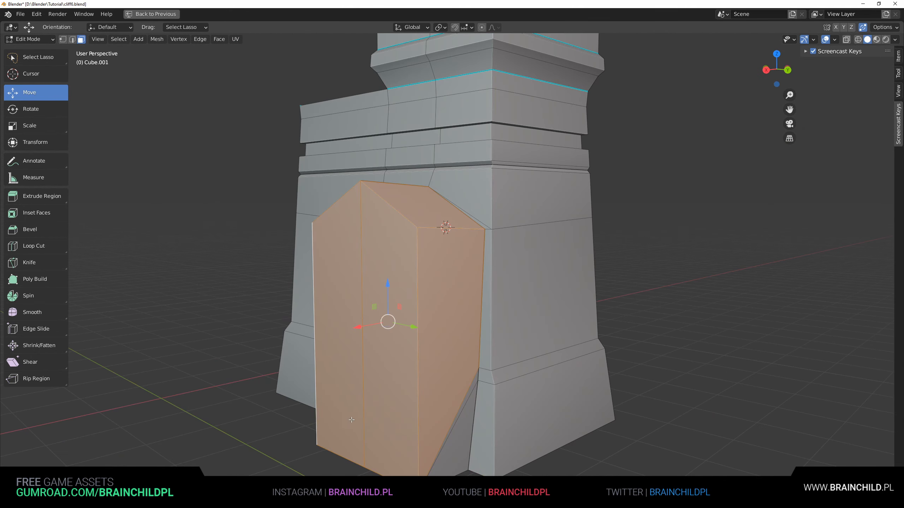
left_click(460, 445, "shift")
middle_click_drag(458, 395, 395, 367)
key("g")
key("x")
left_click(351, 343)
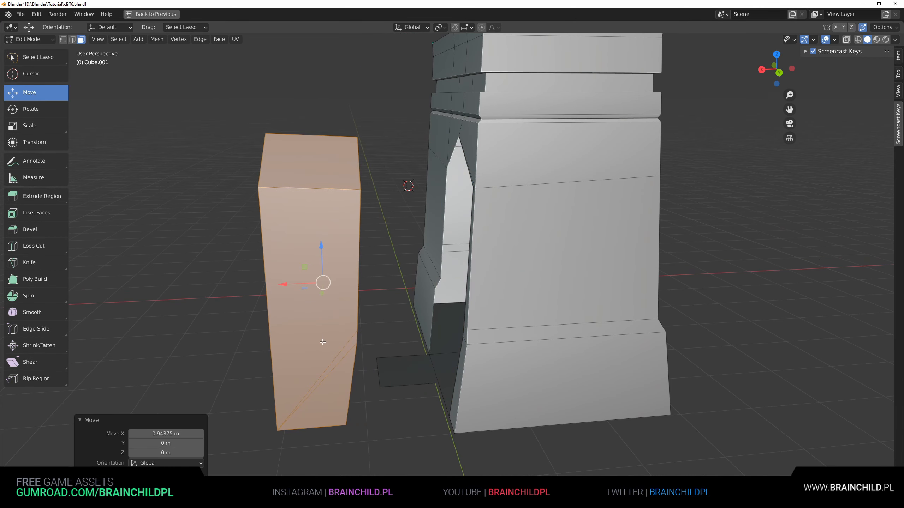
Step: Slide the extra vertices on the annex side wall's open rear edge along that edge with a factor of 1
left_click(344, 323)
key("shift+v")
left_click(343, 347)
key("shift+v")
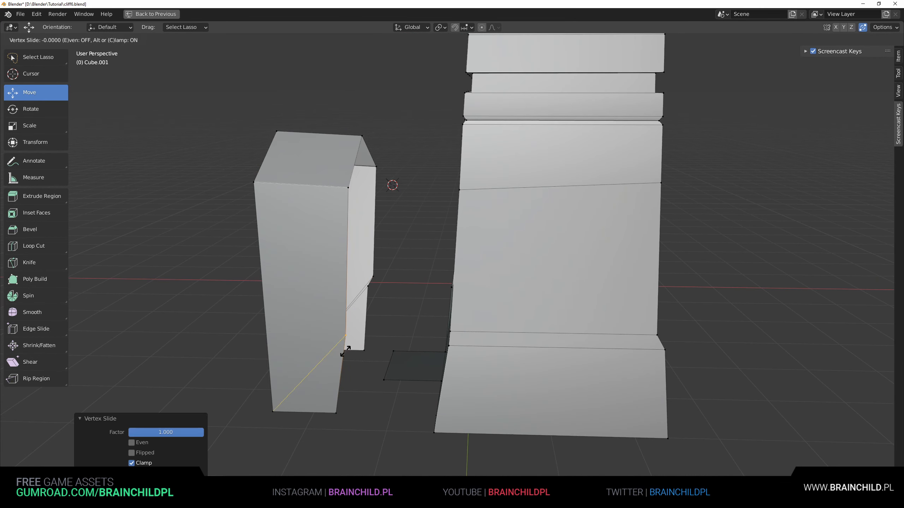
left_click(338, 445)
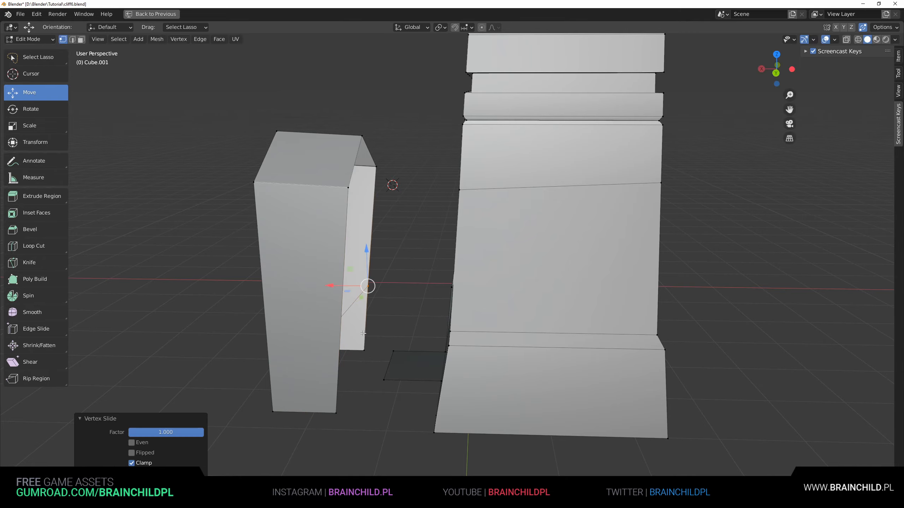
Step: Move the annex's lower rear vertices about -0.17 m along global X toward the keep
middle_click_drag(374, 272, 565, 410)
key("g")
key("x")
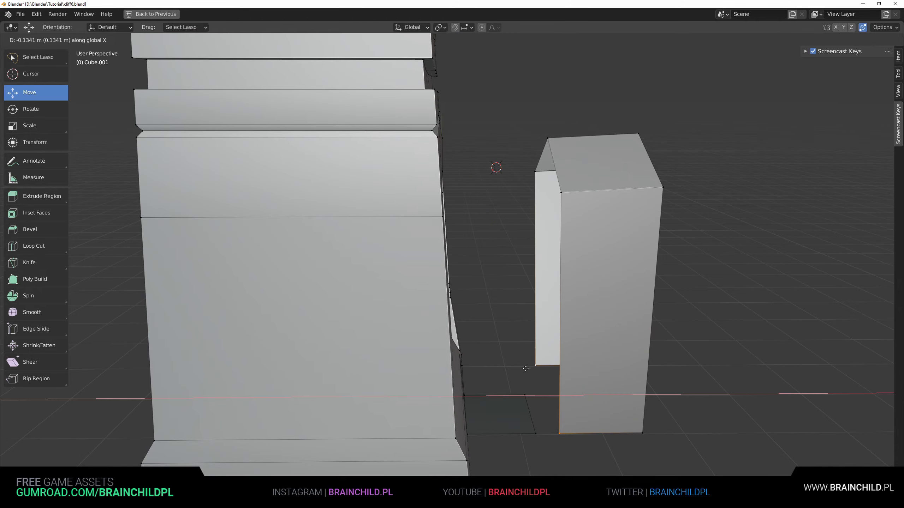
left_click(534, 367)
Step: In the side-on orthographic view, move the annex's upper rear vertices to make its open rear edge upright
middle_click_drag(534, 367, 566, 286)
key("KP_1")
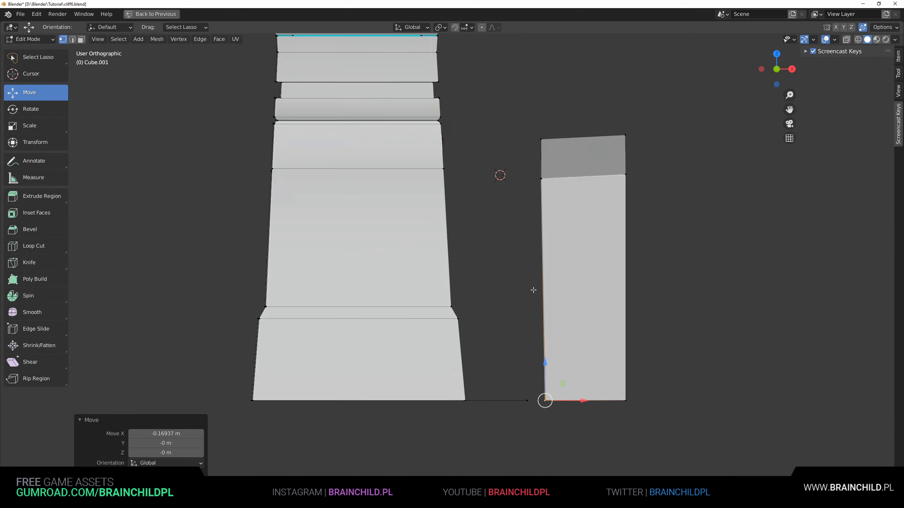
middle_click_drag(573, 245, 567, 278, "shift")
key("g")
left_click(530, 226)
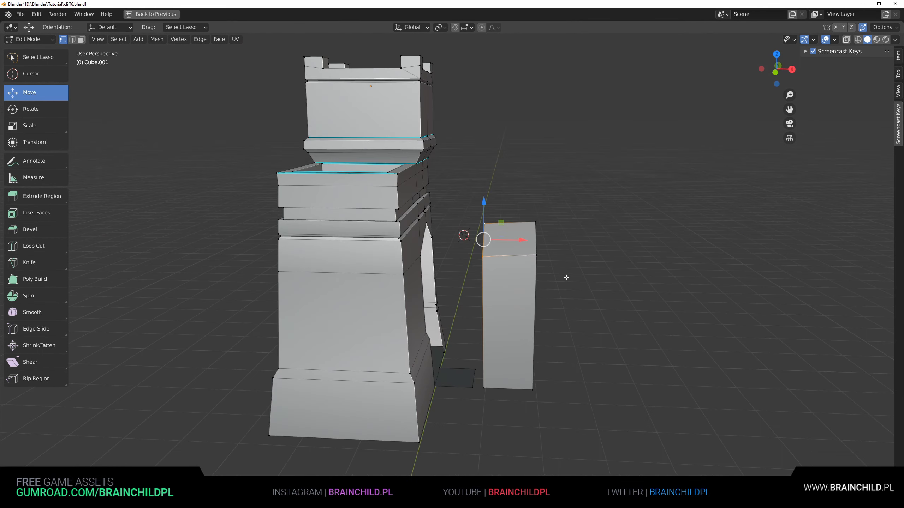
Step: Level the annex's roof ridge by scaling its end vertices to 0 along global Z
key("g")
key("z")
left_click(473, 246)
middle_click_drag(473, 246, 449, 230)
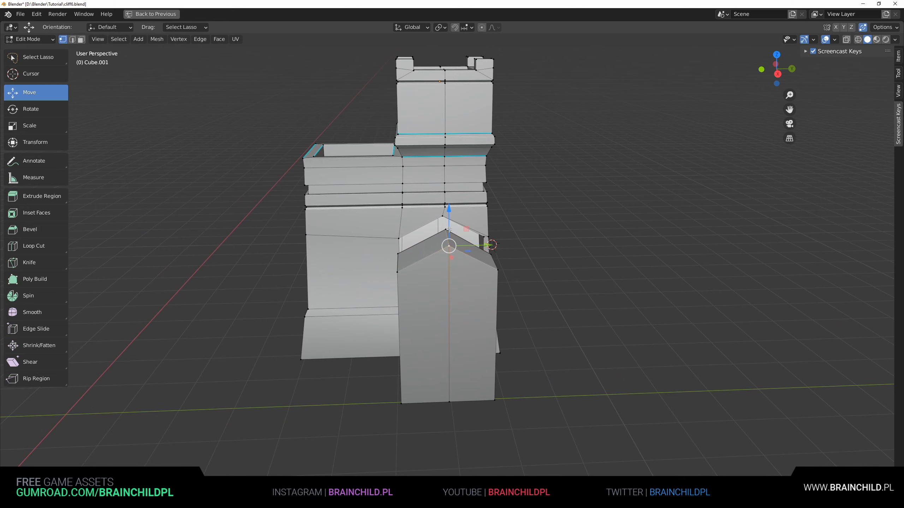
key("s")
key("0")
left_click(505, 248)
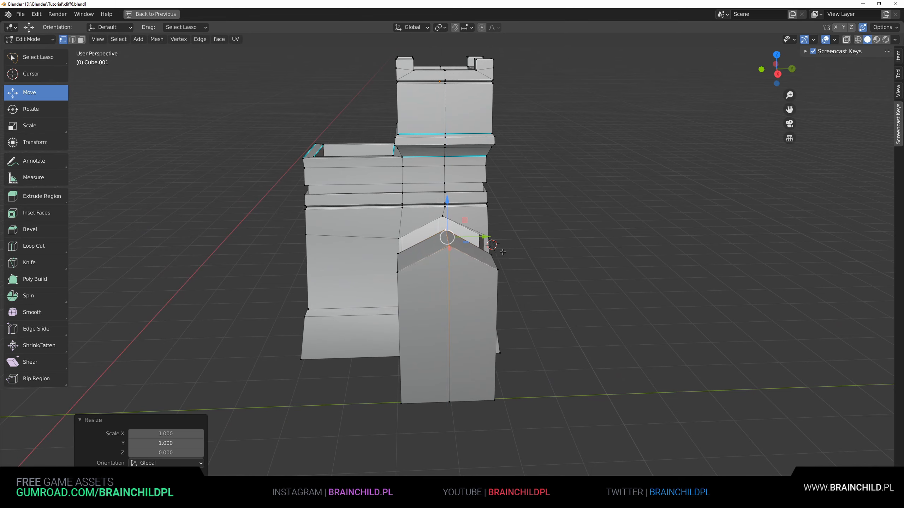
Step: Level the annex roof's eave edge on the keep-corner side by scaling its two vertices to 0 along global Z
left_click(498, 267)
left_click(491, 253, "shift")
key("s")
key("z")
key("0")
left_click(496, 254)
Step: Delete the two leftover faces in the gap between the keep and the detached annex
middle_click_drag(494, 255, 560, 214)
key("3")
left_click(472, 307)
left_click(477, 322, "shift")
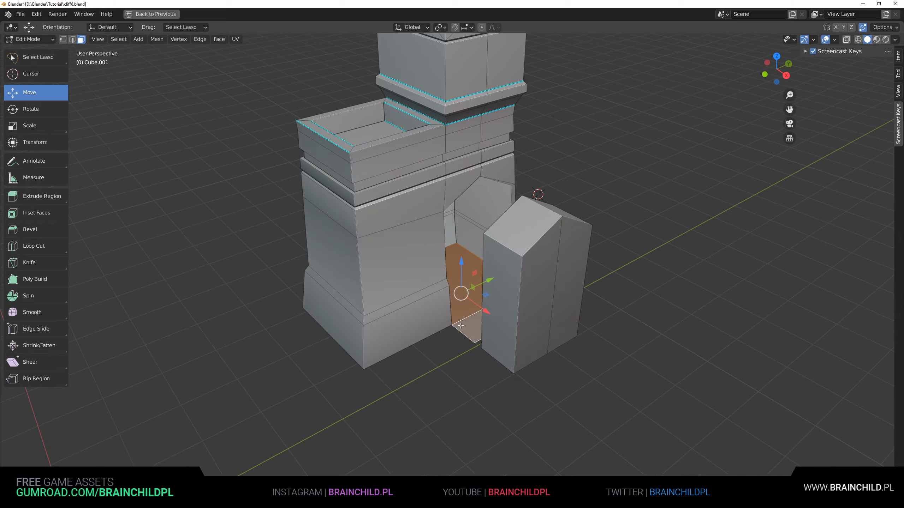
key("x")
left_click(452, 376)
Step: Move the entire linked annex about -1.06 m along global X so it meets the keep wall
middle_click_drag(452, 375, 526, 265)
left_click(519, 278)
key("ctrl+l")
key("g")
key("x")
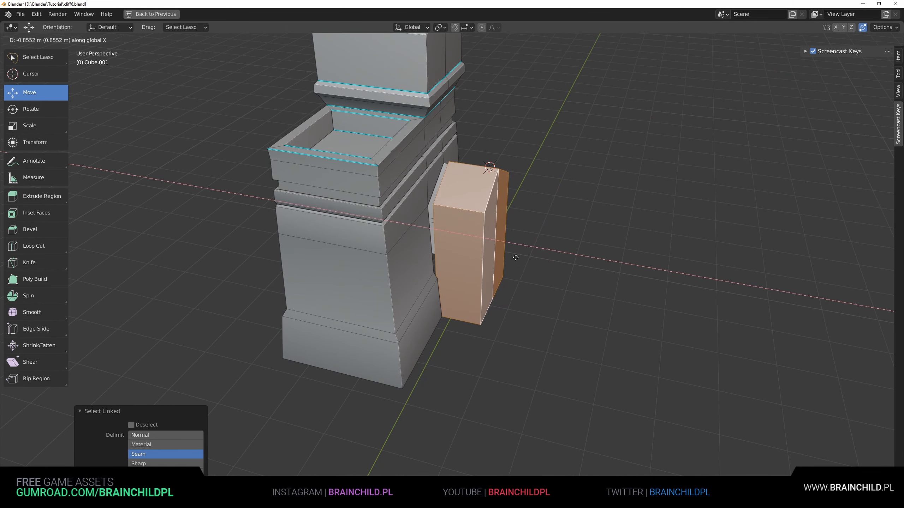
left_click(558, 255)
key("g")
key("x")
left_click(462, 198)
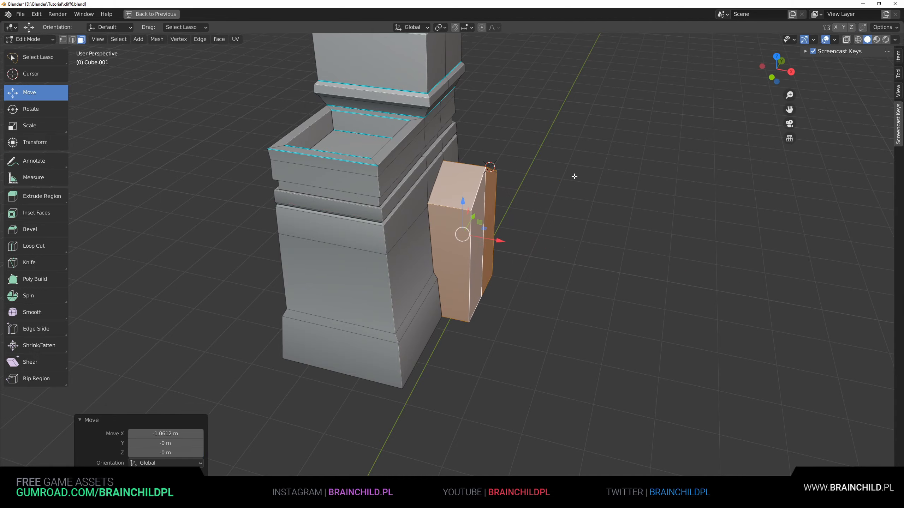
Step: Scale the annex slightly, reposition it against the keep and adjust its height along global Z
middle_click_drag(462, 198, 593, 259)
key("s")
left_click(537, 233)
key("g")
left_click(593, 177)
key("g")
key("z")
left_click(574, 209)
key("Tab")
scroll(502, 248, "down", 6)
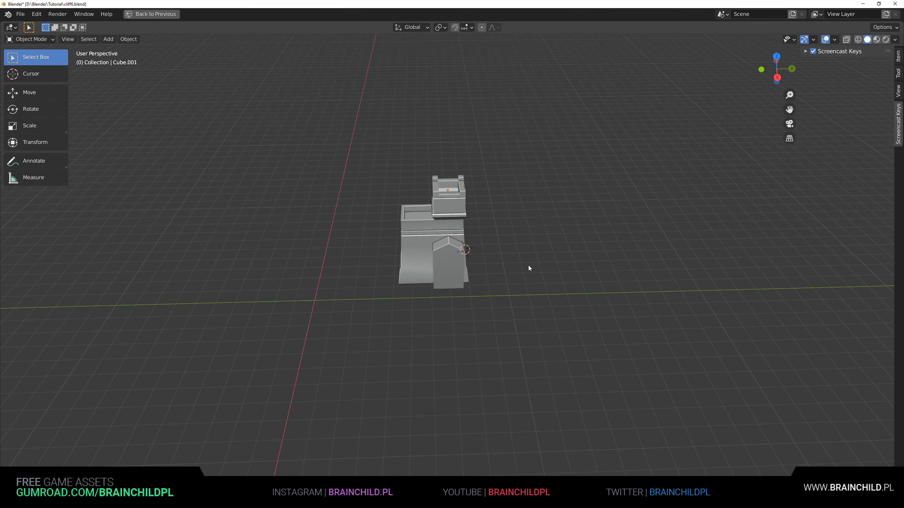
Step: Mark the upper and lower edge loops of the keep's sloped base ledge as sharp
middle_click_drag(528, 266, 538, 253)
scroll(538, 253, "up", 6)
middle_click_drag(408, 281, 447, 235, "shift")
left_click(384, 254)
key("Tab")
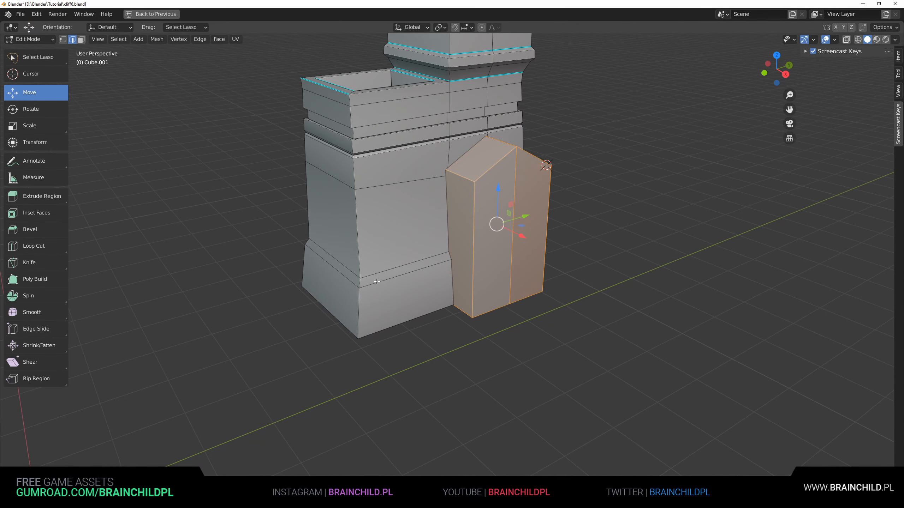
left_click(377, 282)
left_click(377, 282, "alt+shift")
left_click(377, 282, "alt+shift")
left_click(377, 274, "alt+shift")
key("ctrl+e")
left_click(377, 277)
key("Tab")
scroll(476, 280, "down", 3)
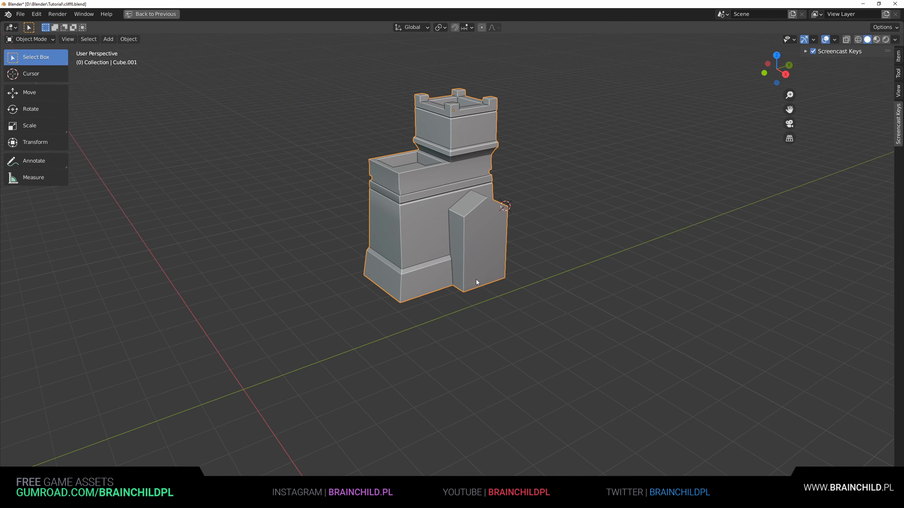
Step: Inset the two front faces of the annex by about 0.049 m
middle_click_drag(476, 279, 445, 303)
scroll(384, 237, "up", 1)
key("Tab")
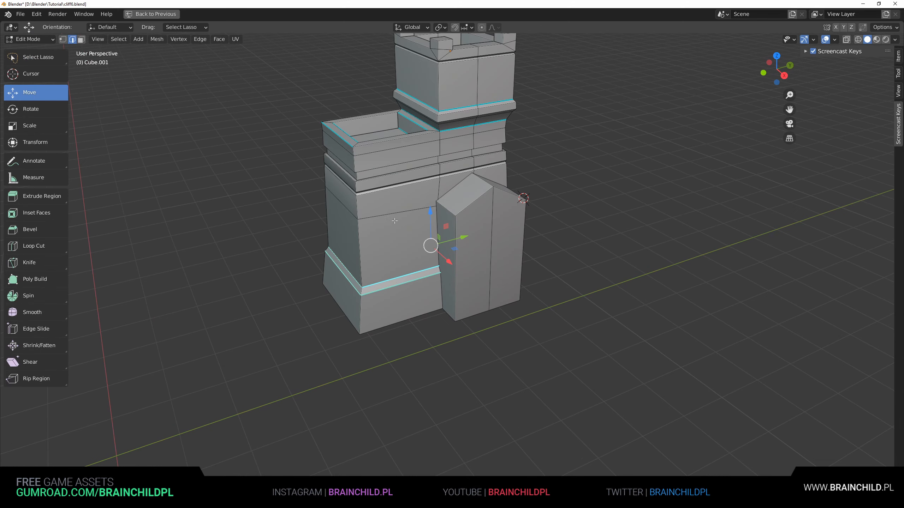
middle_click_drag(466, 220, 426, 256)
key("Tab")
key("Tab")
key("Tab")
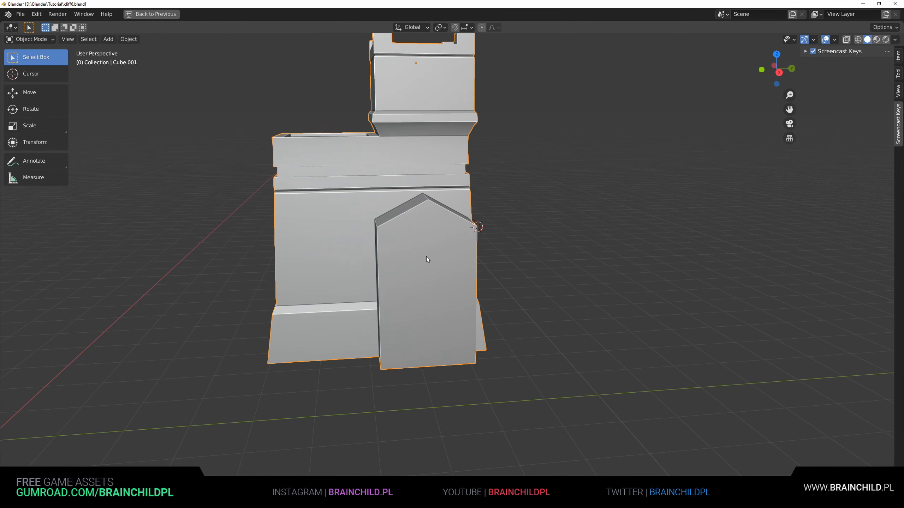
key("Tab")
left_click(426, 257)
left_click(452, 265, "shift")
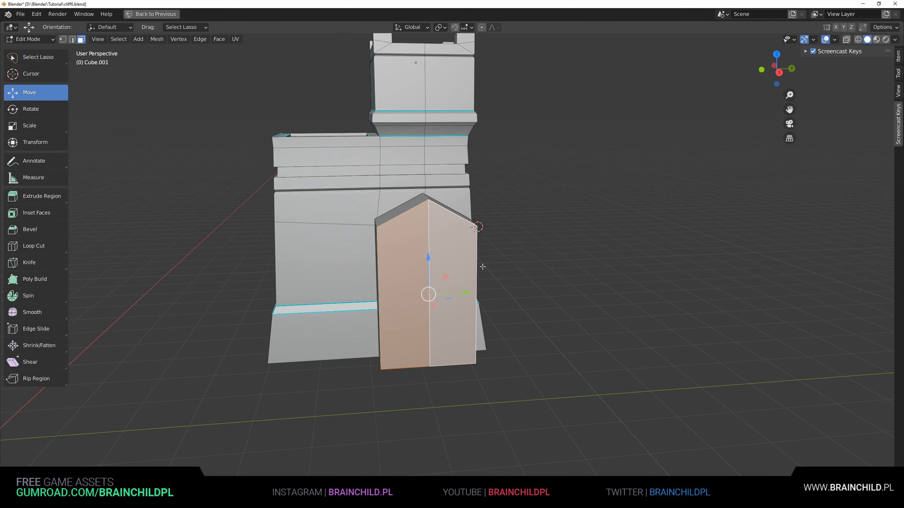
key("i")
left_click(483, 268)
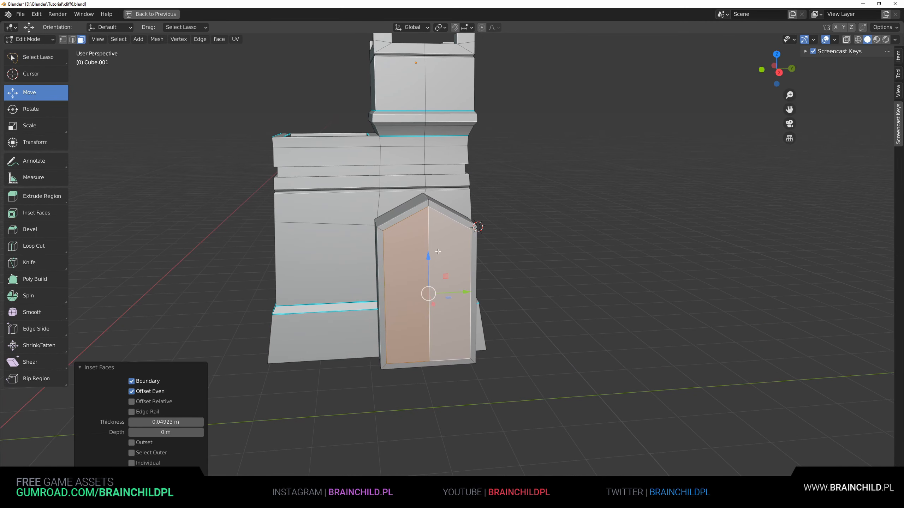
Step: Move the two sloped top edges of the inset down about 0.75 m along global Z to form the door height
key("2")
left_click(406, 220)
left_click(449, 219, "shift")
key("g")
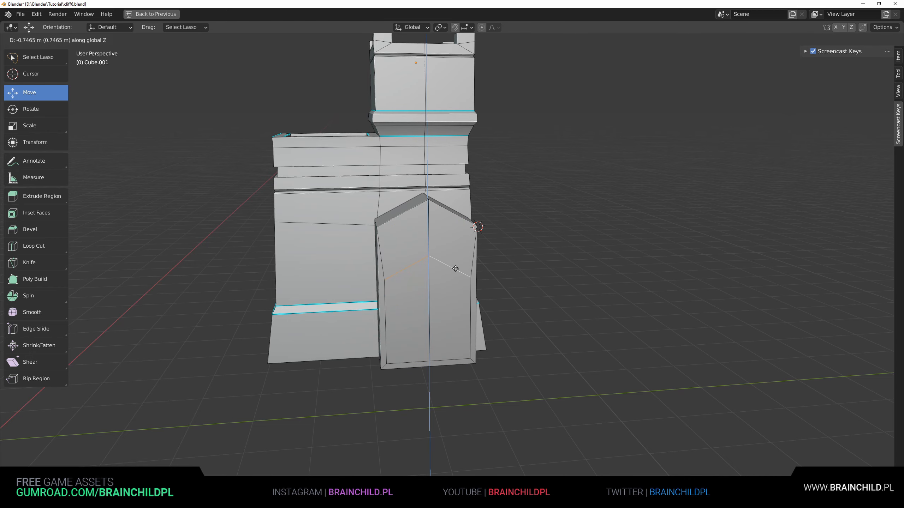
left_click(455, 267)
Step: Narrow the two door faces to 0.727 along global Y and lower them to the annex's bottom edge
middle_click_drag(480, 285, 480, 262, "shift")
key("3")
left_click(451, 283)
left_click(413, 285, "shift")
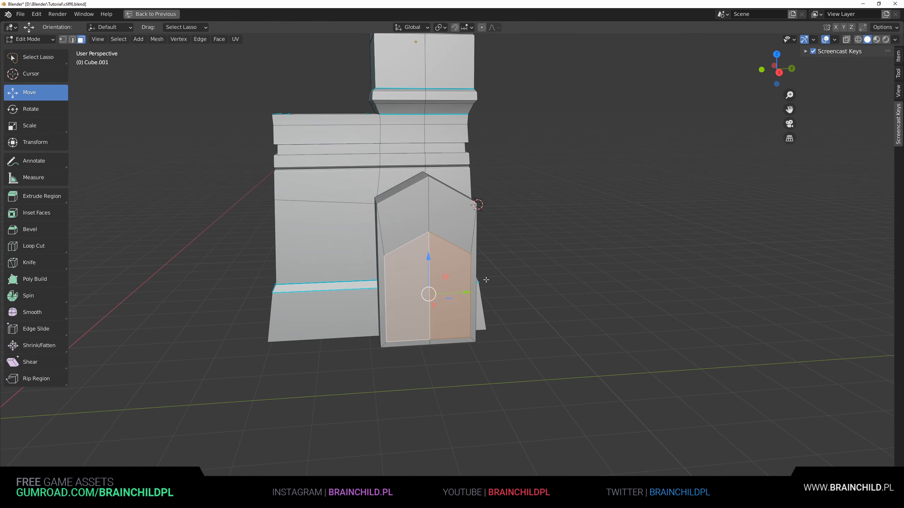
key("s")
key("x")
key("y")
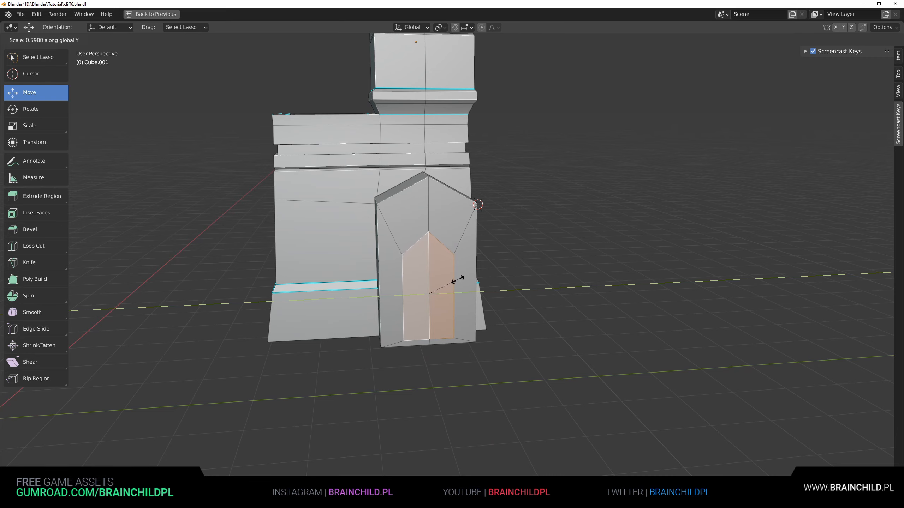
left_click(465, 280)
middle_click_drag(464, 279, 445, 277)
key("g")
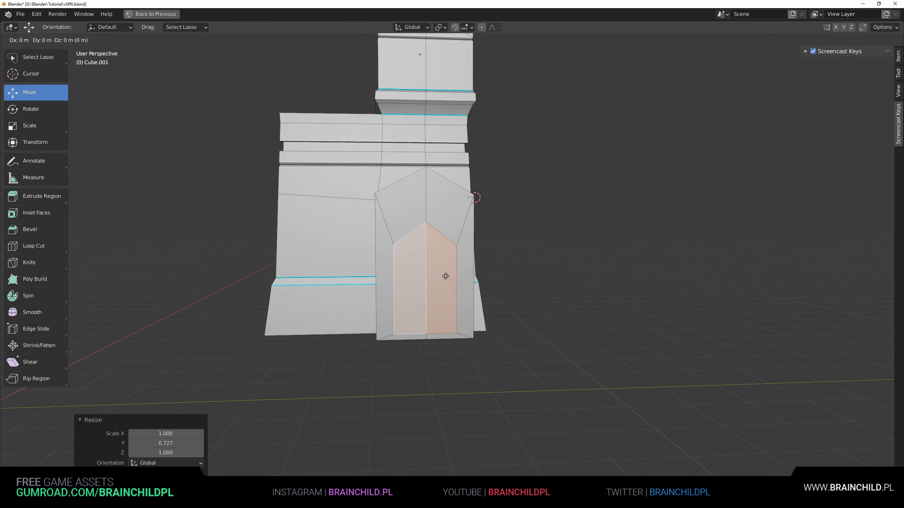
left_click(447, 282)
Step: Select the whole bottom row of vertices through the mesh and delete the faces lying along the castle's base
key("KP_3")
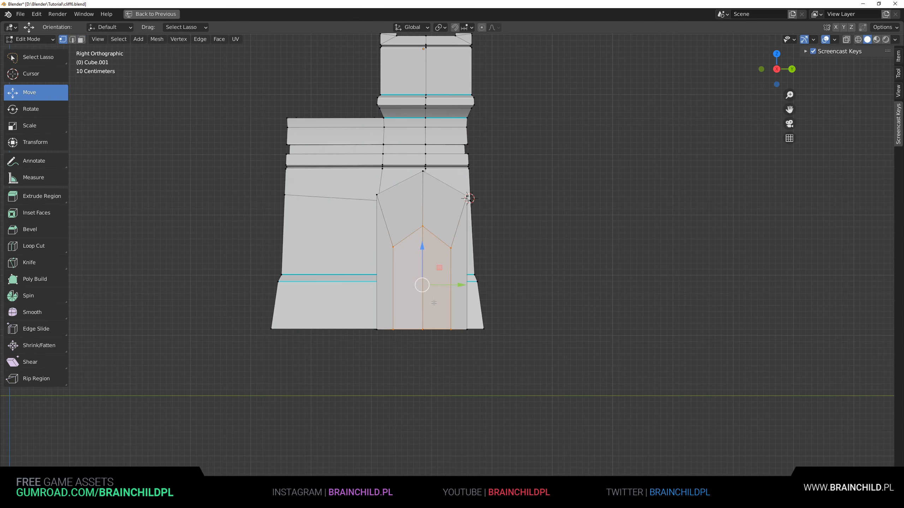
key("shift+z")
key("b")
mouse_move(236, 320)
left_mouse_down()
mouse_move(313, 343)
mouse_move(601, 365)
left_mouse_up()
key("x")
left_click(620, 366)
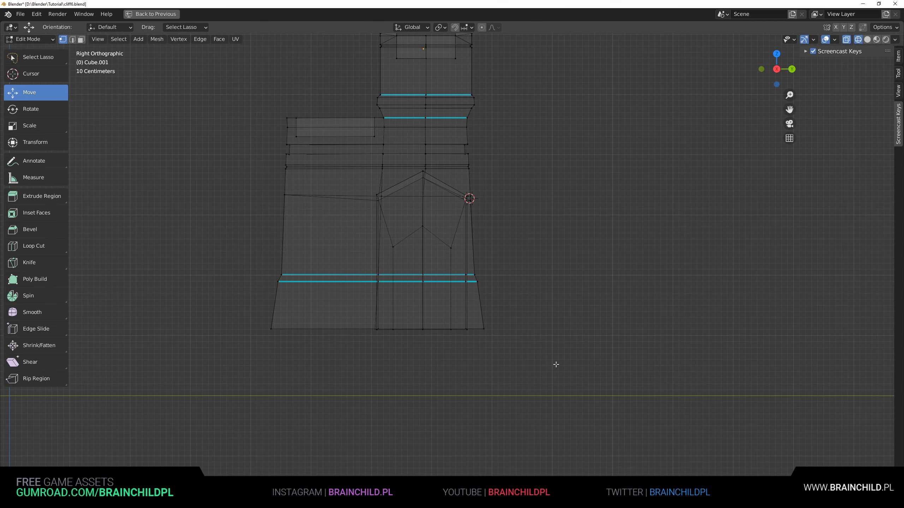
key("shift+z")
Step: Bevel the door's vertical centre edge with several segments to turn its pointed top into an arch
mouse_move(555, 365)
middle_mouse_down()
mouse_move(609, 382)
mouse_move(441, 303)
mouse_move(439, 262)
middle_mouse_up()
left_click(472, 293, "shift")
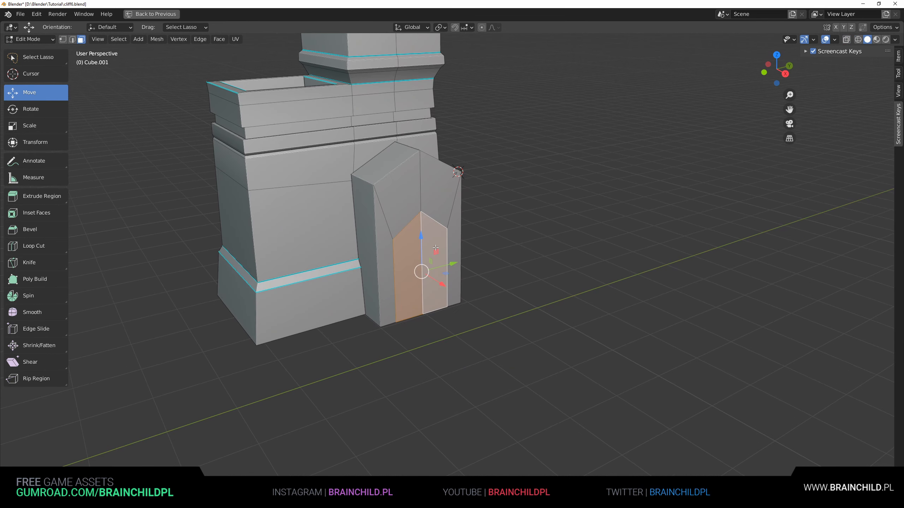
scroll(439, 263, "up", 2)
key("2")
left_click(406, 236)
key("ctrl+b")
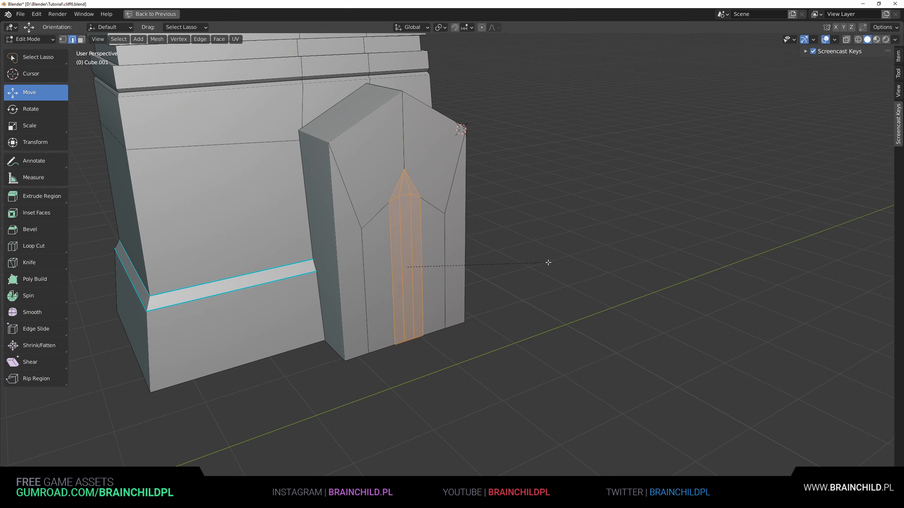
left_click(406, 264)
Step: Select all the vertical face strips that make up the arched door
key("3")
left_click(383, 258)
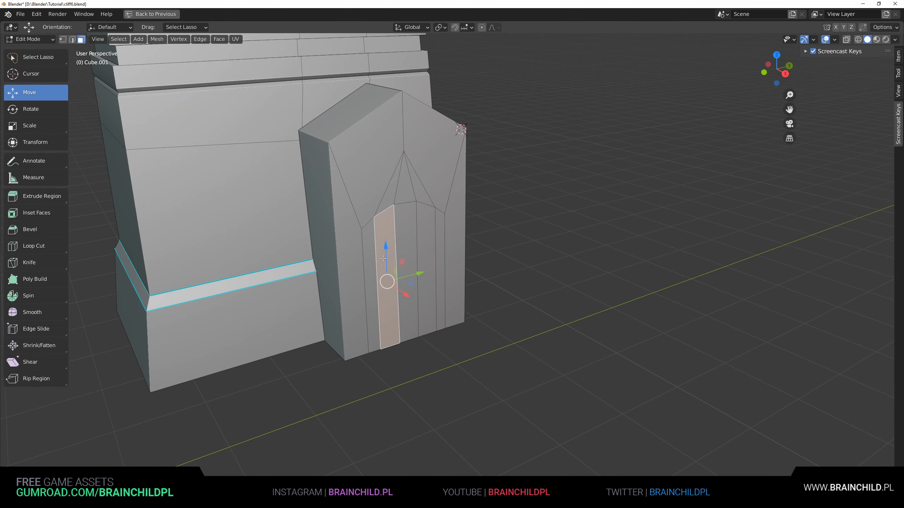
left_click_drag(435, 274, 437, 276)
middle_click_drag(506, 287, 529, 286)
key("e")
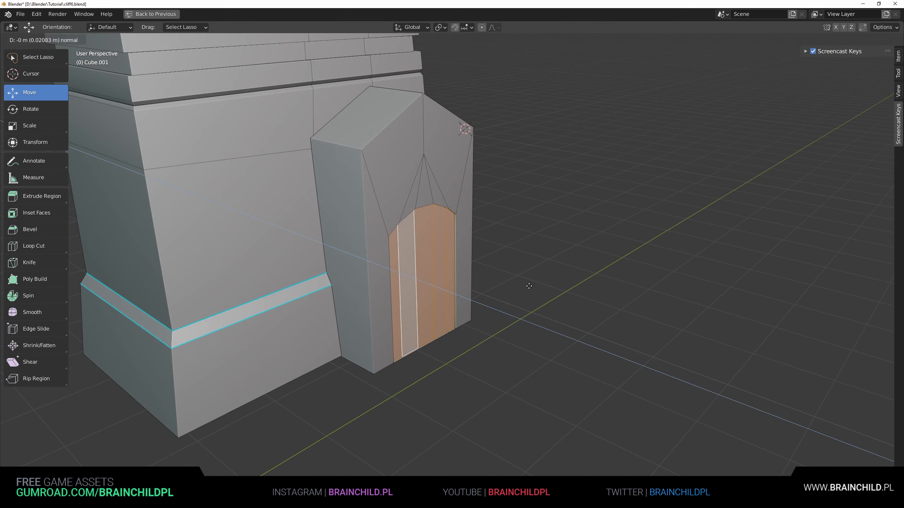
right_click(485, 273)
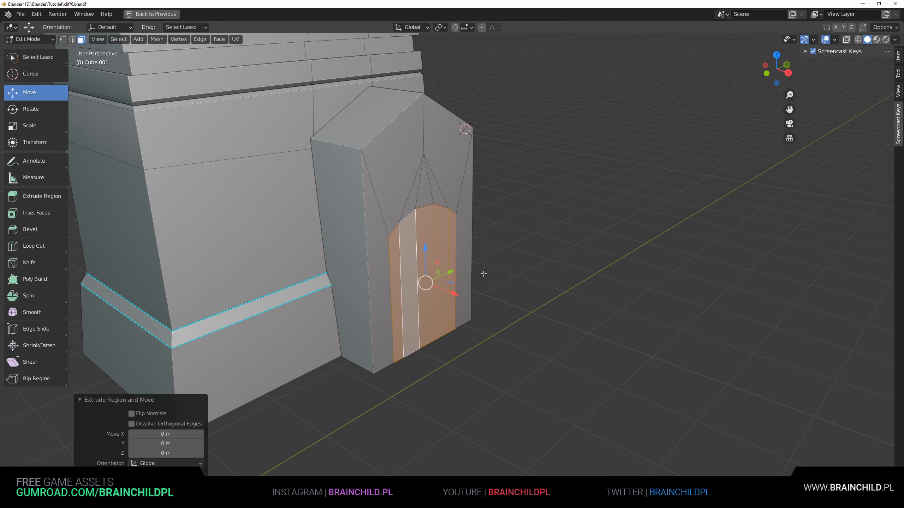
key("g")
right_click(333, 235)
key("ctrl+z")
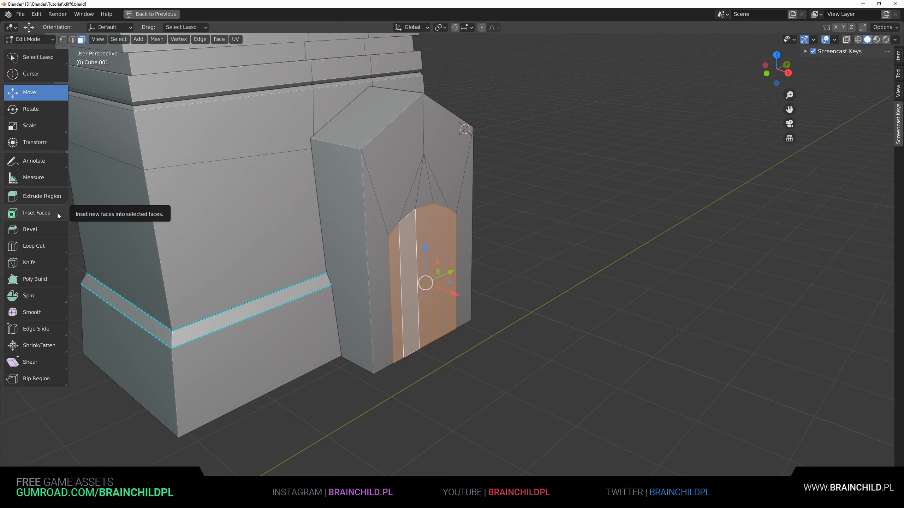
Step: Recess the selected door faces about 0.57 m into the annex with the Extrude Manifold tool
left_click(48, 198)
left_click(44, 231)
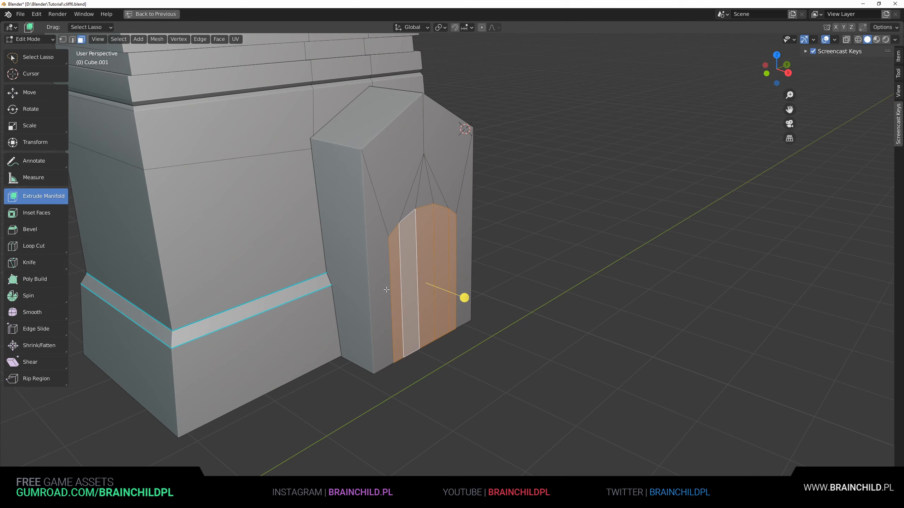
left_click_drag(464, 298, 429, 286)
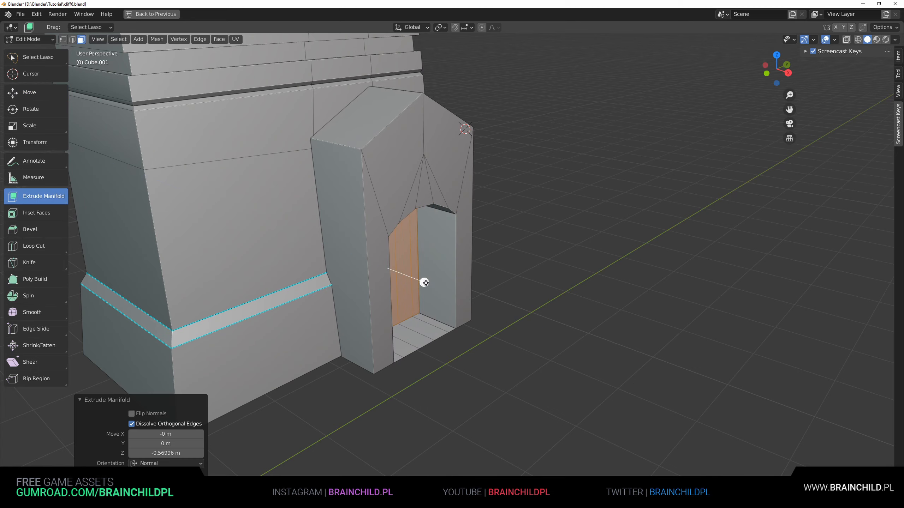
Step: Delete the floor faces inside the recessed doorway
middle_click_drag(428, 286, 401, 271)
left_click(385, 302)
scroll(401, 271, "up", 3)
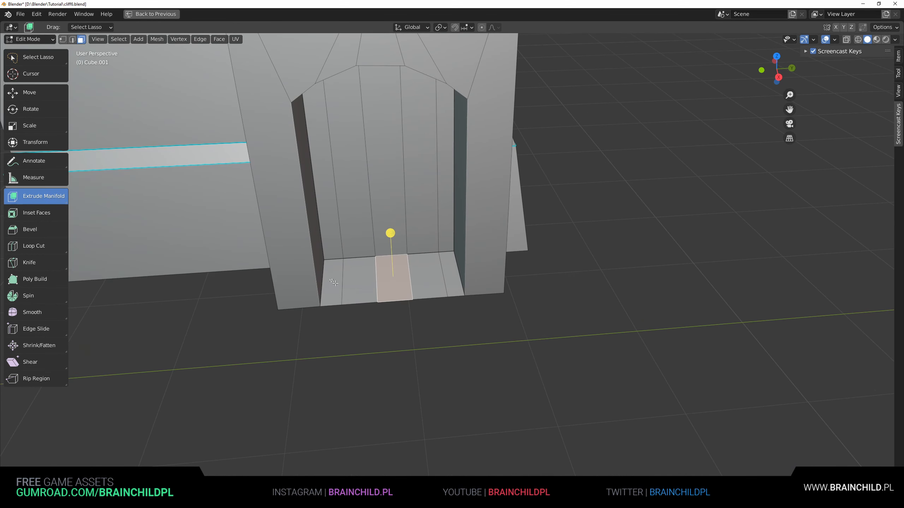
key("x")
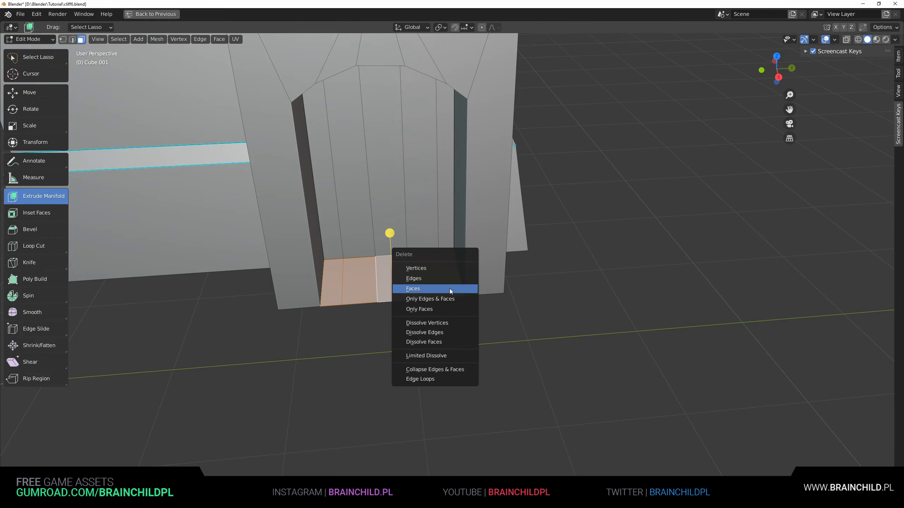
left_click(445, 289)
Step: Try sliding the vertex above the door arch up its edge to the gable peak with a factor of 1
middle_click_drag(428, 277, 450, 257)
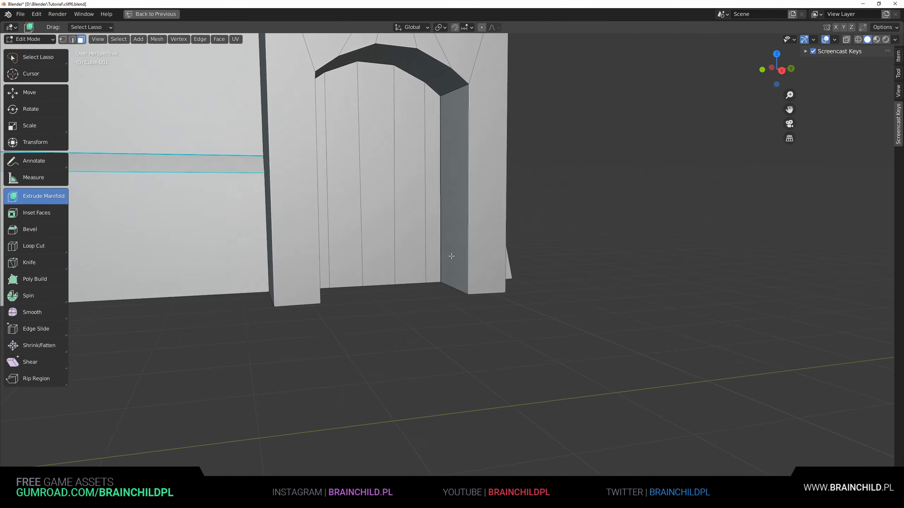
middle_click_drag(422, 188, 404, 285, "shift")
scroll(424, 268, "down", 3)
key("1")
left_click(397, 215)
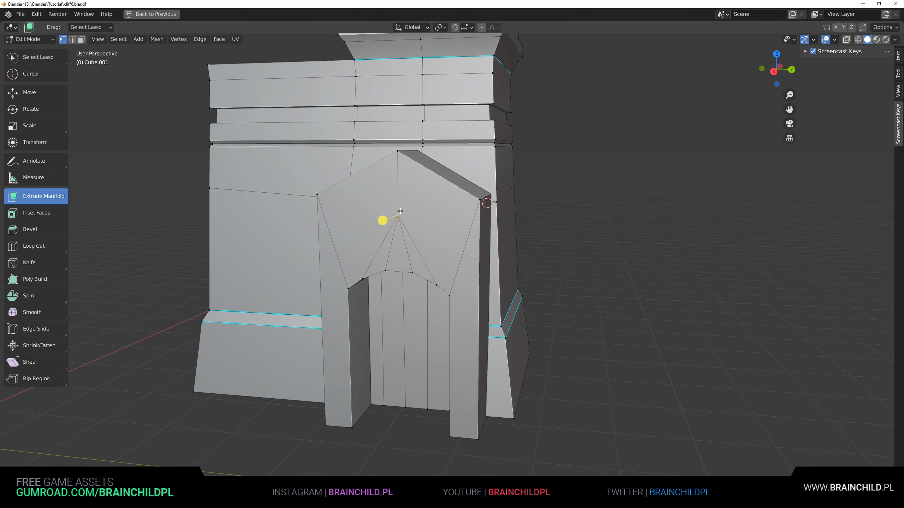
middle_click_drag(399, 218, 414, 220)
key("g")
key("g")
left_click(412, 154)
Step: Switch the viewport to Rendered shading, inspect the castle around the doorway and resume editing its mesh
middle_click_drag(414, 154, 456, 178)
scroll(456, 178, "down", 10)
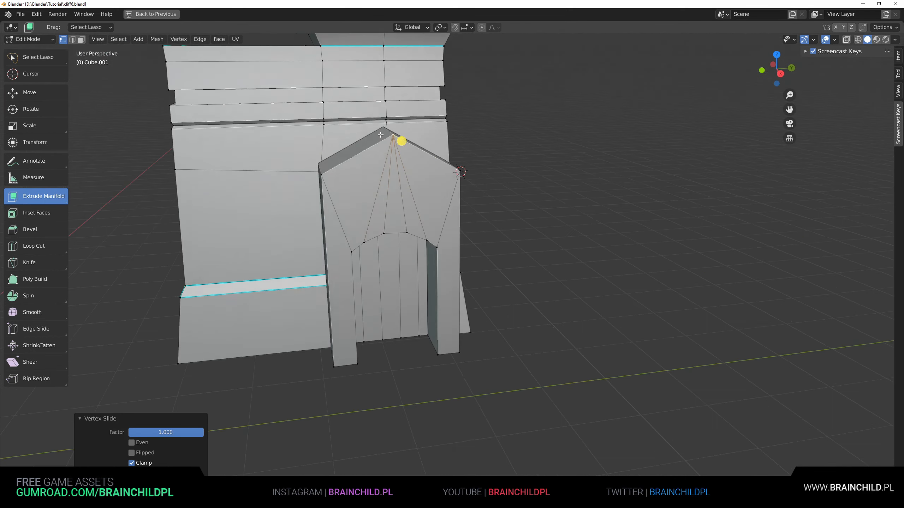
key("Tab")
middle_click_drag(480, 254, 479, 240)
scroll(480, 239, "up", 3)
left_click(886, 39)
mouse_move(593, 164)
middle_mouse_down()
mouse_move(513, 176)
mouse_move(537, 185)
mouse_move(477, 192)
mouse_move(462, 216)
mouse_move(473, 215)
middle_mouse_up()
scroll(629, 156, "up", 3)
scroll(629, 158, "up", 2)
scroll(537, 185, "up", 2)
key("Tab")
scroll(462, 215, "up", 1)
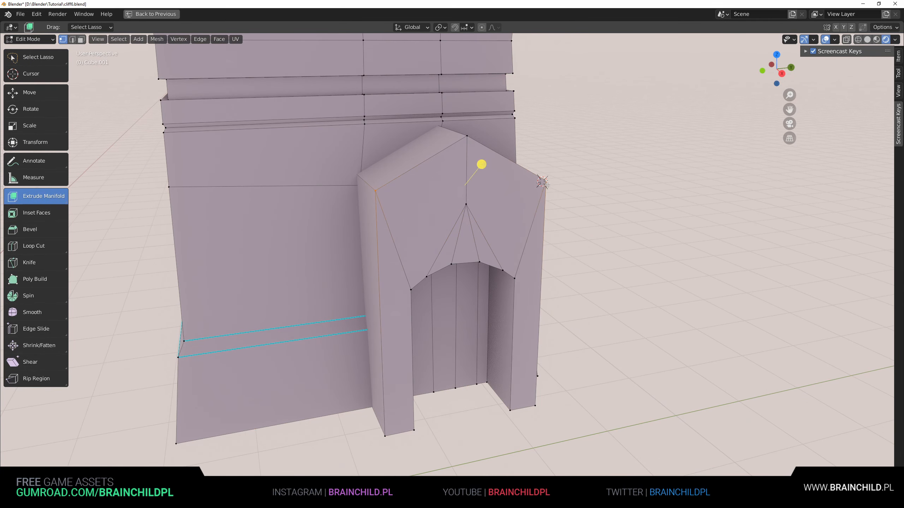
Step: Connect the two front eave corners of the annex with a horizontal edge across the gable
middle_click_drag(481, 164, 387, 190)
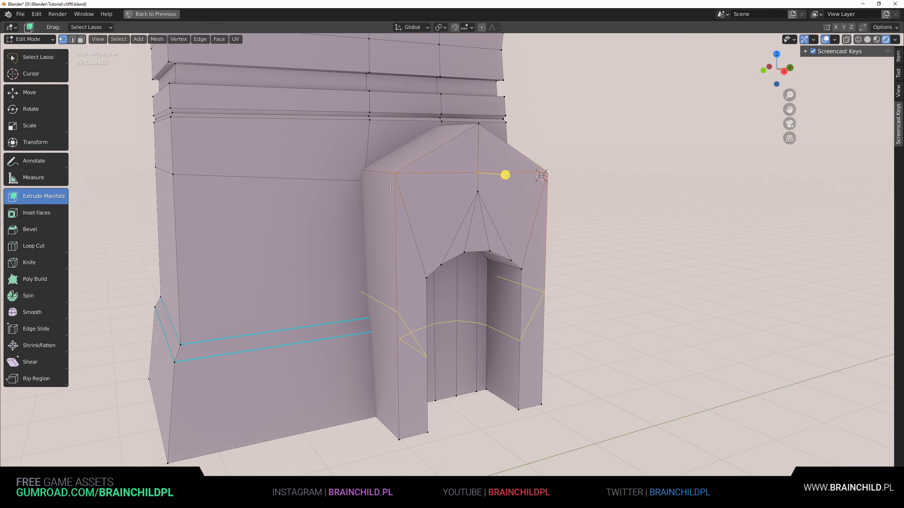
key("KP_1")
key("KP_3")
middle_click_drag(424, 216, 421, 279, "shift")
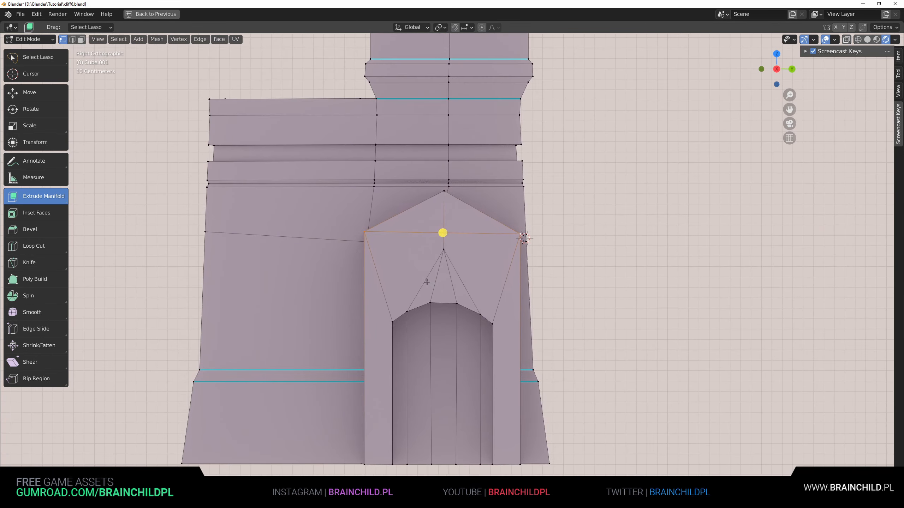
scroll(421, 279, "up", 3)
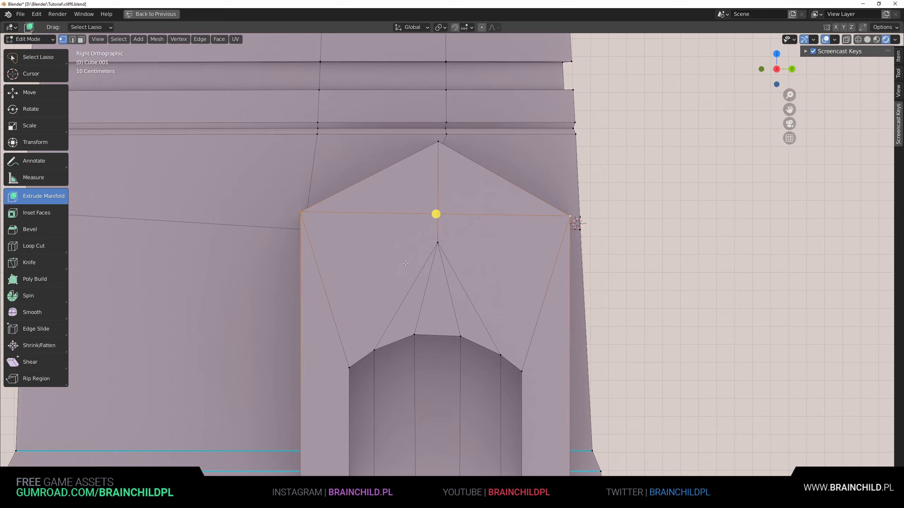
Step: Separate the linked annex mesh from the castle keep into its own object and select it
key("l")
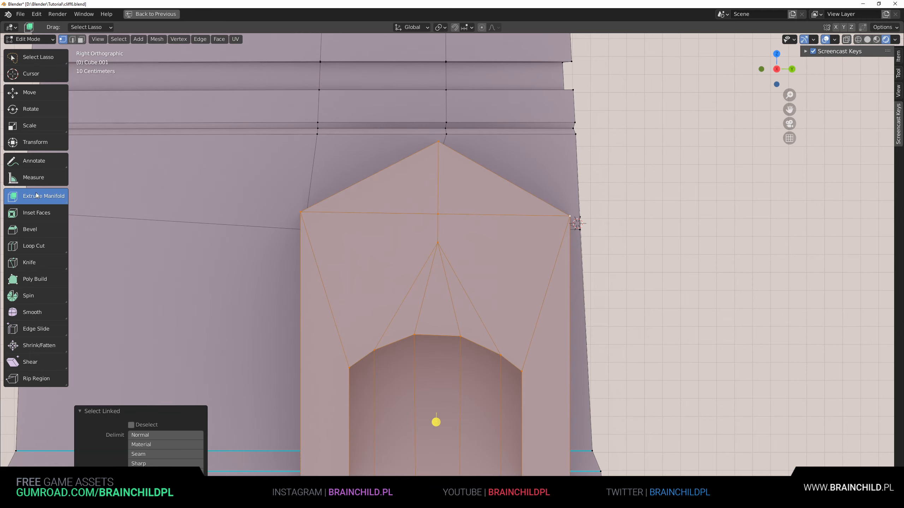
left_click_drag(36, 195, 69, 201)
left_click(55, 223)
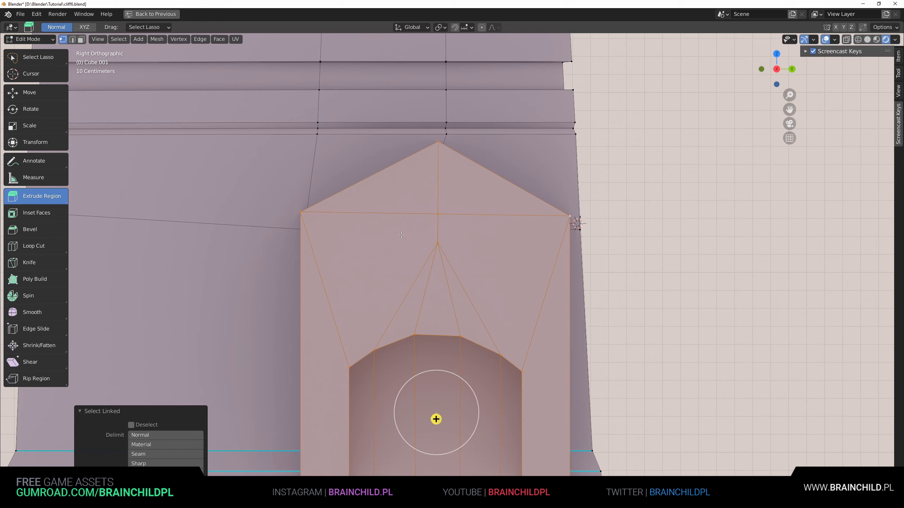
key("ctrl+i")
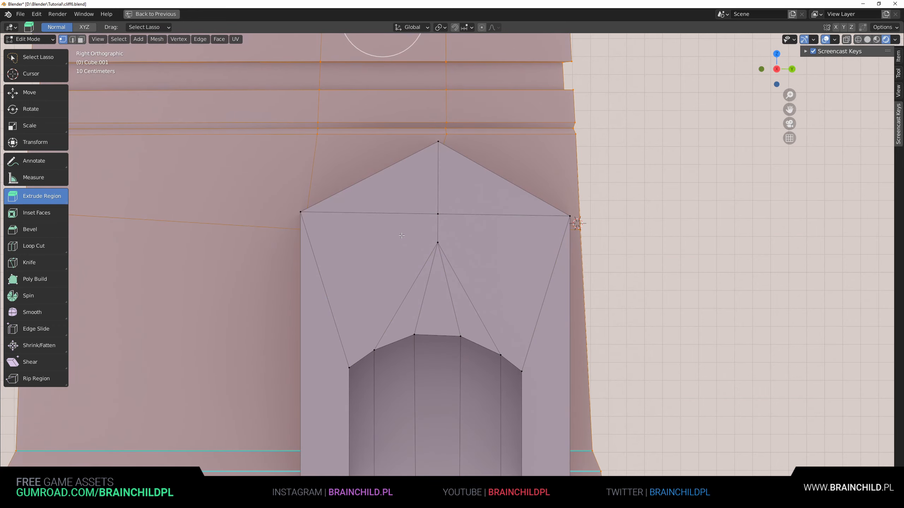
key("ctrl+i")
key("p")
left_click(401, 235)
key("Tab")
left_click(429, 243)
key("g")
right_click(496, 246)
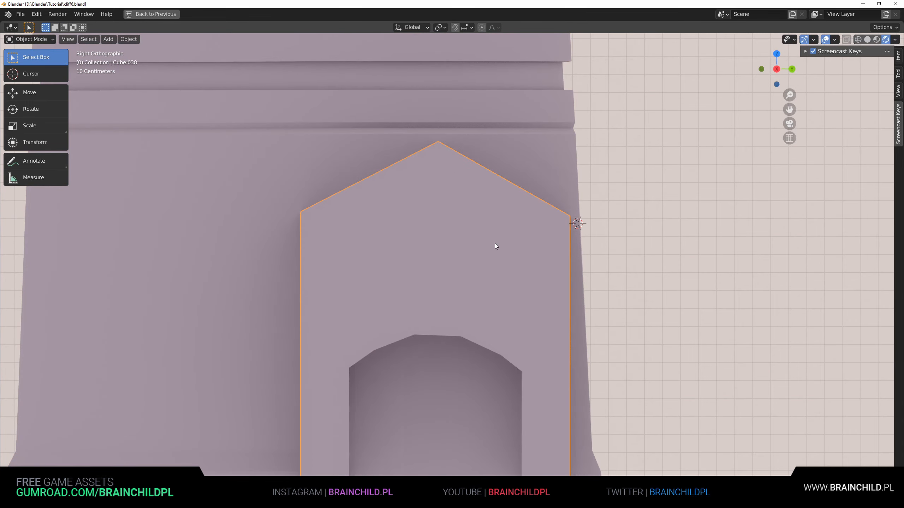
Step: Knife-cut a horizontal line across the annex just below the eaves, passing through the vertex above the door arch
key("Tab")
left_click(312, 220)
key("shift+z")
key("b")
left_click_drag(278, 199, 587, 226)
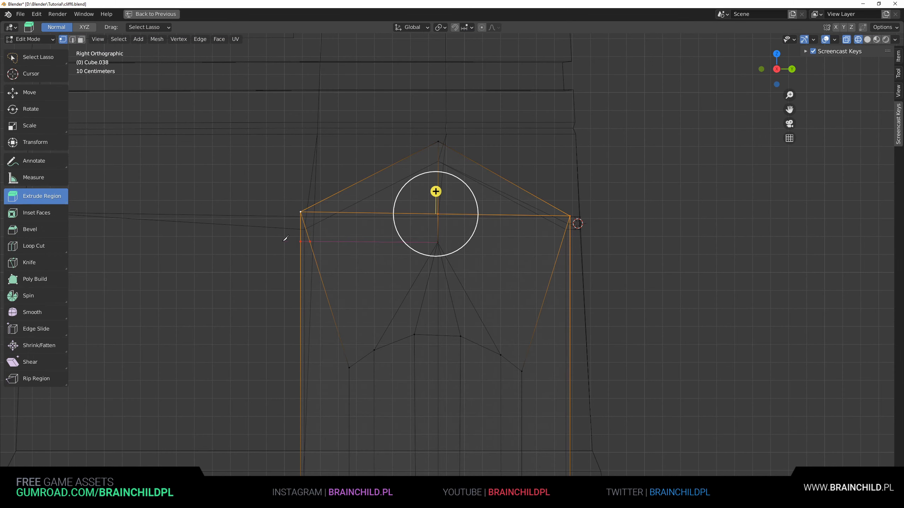
key("Return")
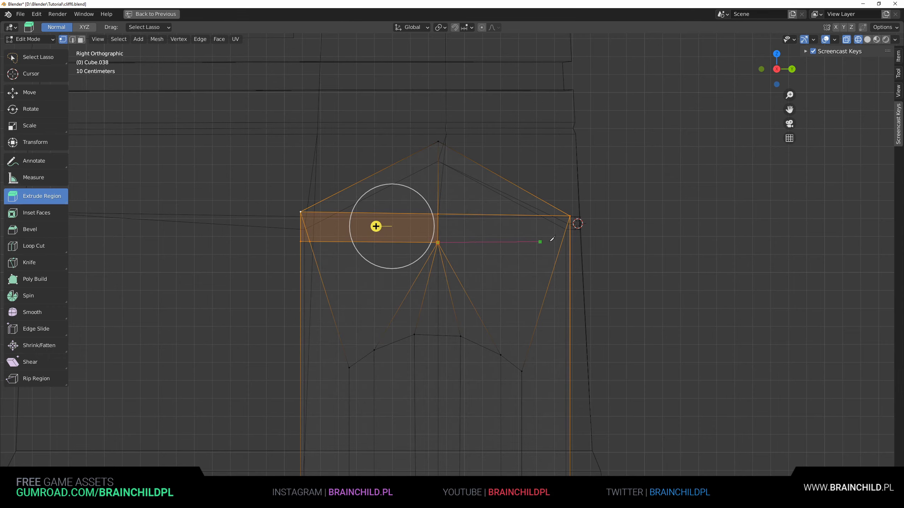
left_click(575, 242)
key("Return")
Step: Slide the stray end vertices of the new horizontal cut along their edges toward the annex's front corners
middle_click_drag(487, 258, 502, 269)
key("z")
left_click(653, 276)
mouse_move(292, 282)
middle_mouse_down("shift")
mouse_move(303, 228)
mouse_move(322, 235)
mouse_move(263, 220)
middle_mouse_up("shift")
left_click(42, 95)
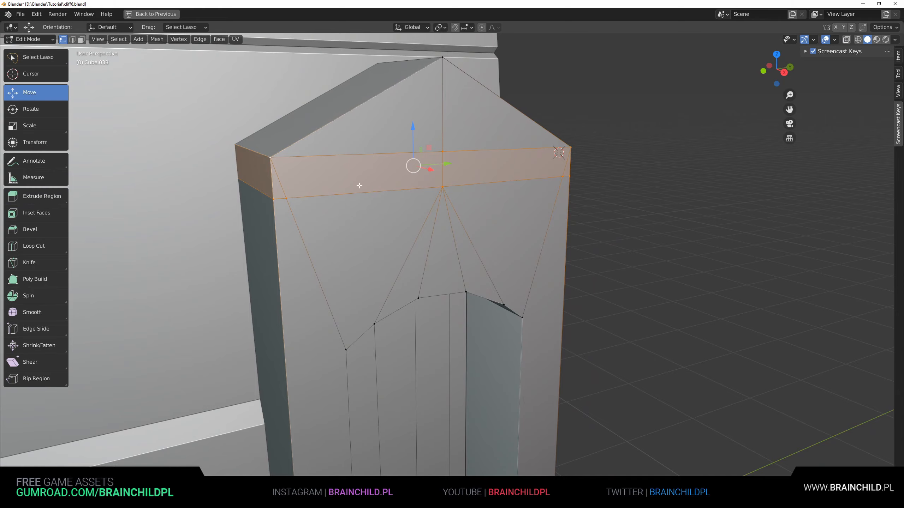
key("g")
key("g")
left_click(283, 196)
middle_click_drag(282, 196, 205, 210)
left_click(470, 193)
key("g")
key("g")
left_click(524, 194)
Step: Try adding two horizontal loop cuts within the band between the eaves and the new cut
middle_click_drag(388, 197, 484, 192)
key("ctrl+r")
left_click(430, 173)
left_click(430, 177)
key("ctrl+r")
left_click(433, 167)
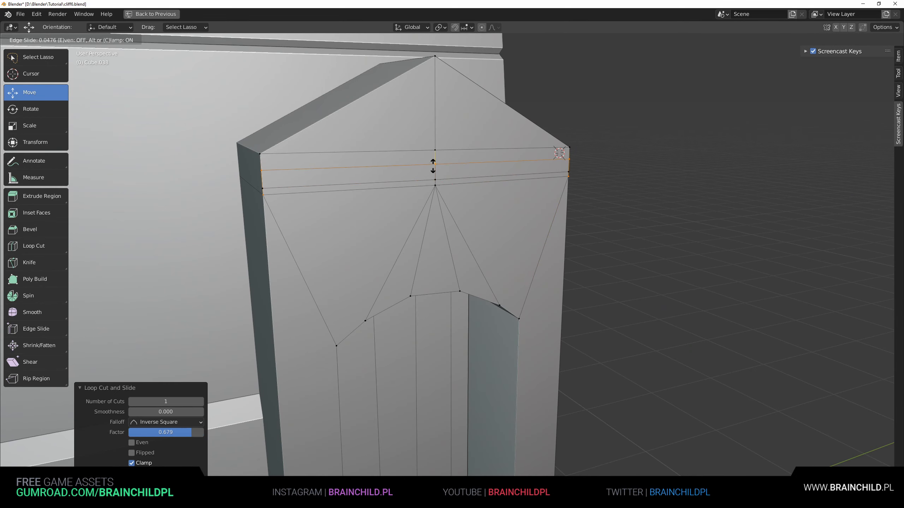
left_click(433, 159)
Step: Add a horizontal edge loop through the middle of the eave band and flatten it with a Z scale of 0
left_click(568, 172)
key("z")
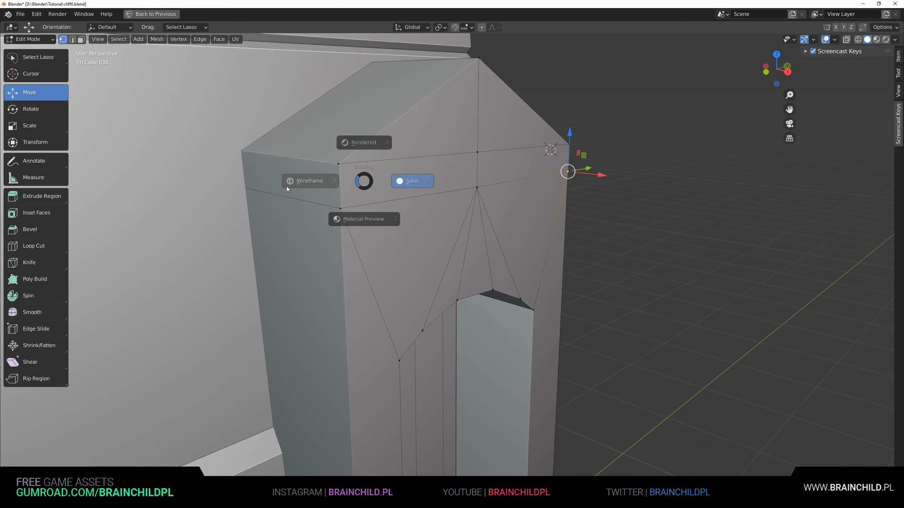
left_click(240, 185)
key("KP_1")
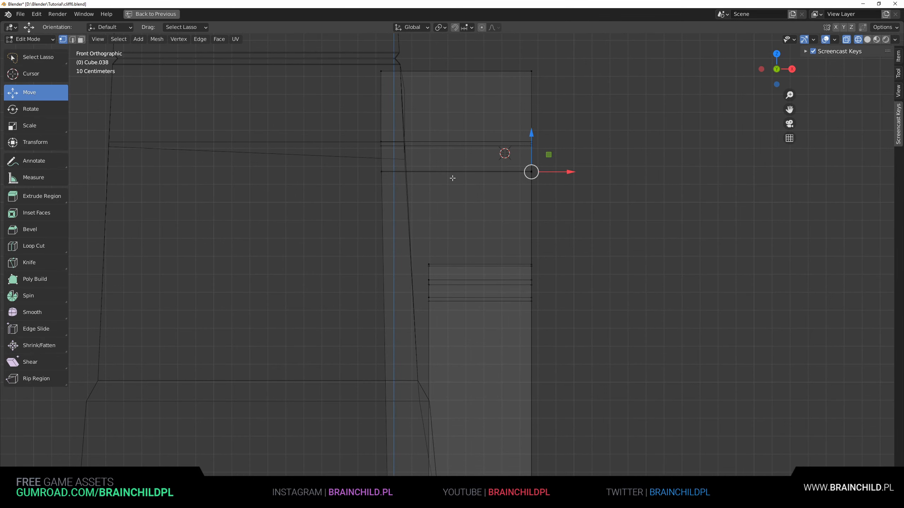
key("KP_3")
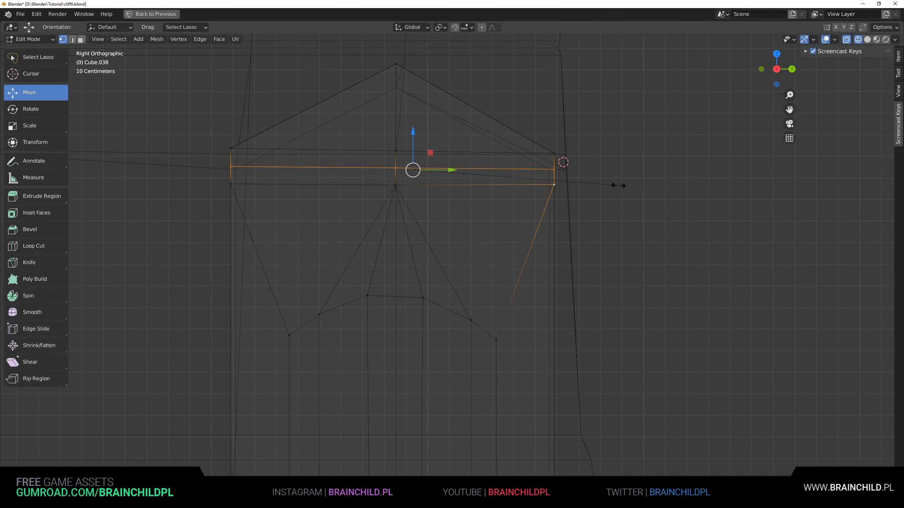
right_click(552, 172)
left_click_drag(213, 173, 213, 173)
key("s")
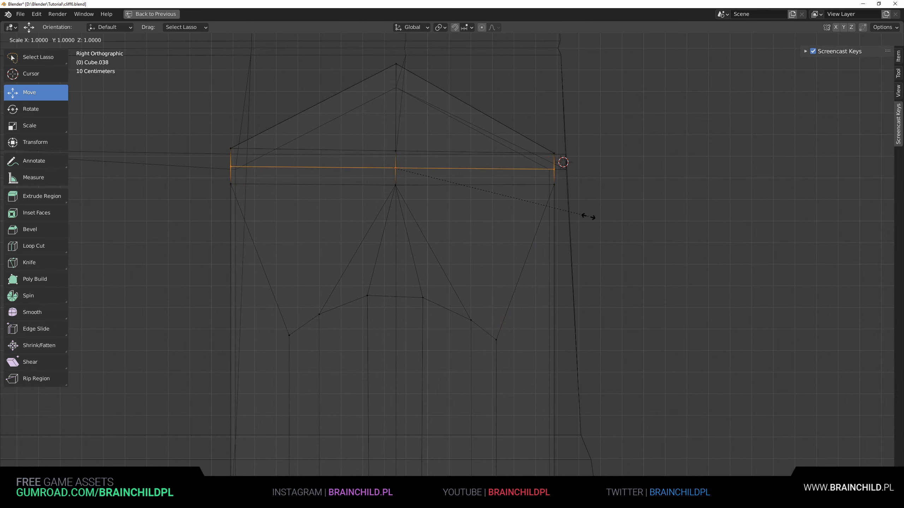
left_click(528, 206)
middle_click_drag(406, 204, 413, 214)
key("z")
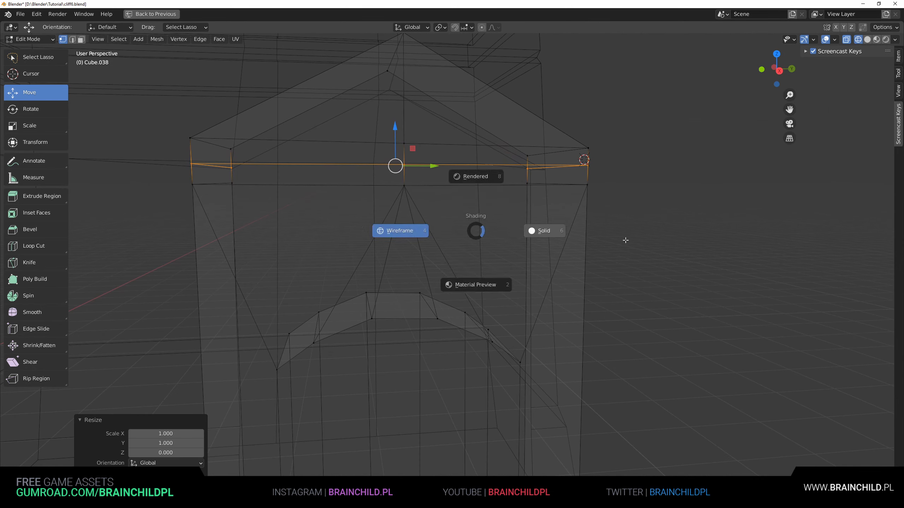
left_click(625, 240)
Step: Level the lower edge line of the eave band by scaling its vertices to 0 along Z
scroll(496, 229, "down", 2)
mouse_move(495, 229)
middle_mouse_down()
mouse_move(502, 236)
mouse_move(520, 228)
mouse_move(473, 227)
middle_mouse_up()
left_click(422, 222)
key("z")
left_click(280, 221)
key("b")
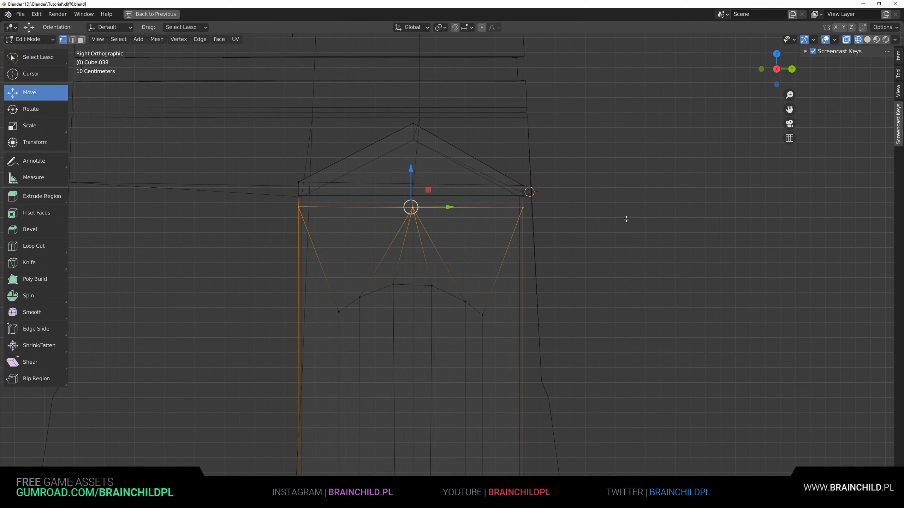
key("s")
key("z")
key("0")
left_click(624, 218)
Step: Level the annex's eave vertices by scaling them to 0 along Z
left_click(297, 178)
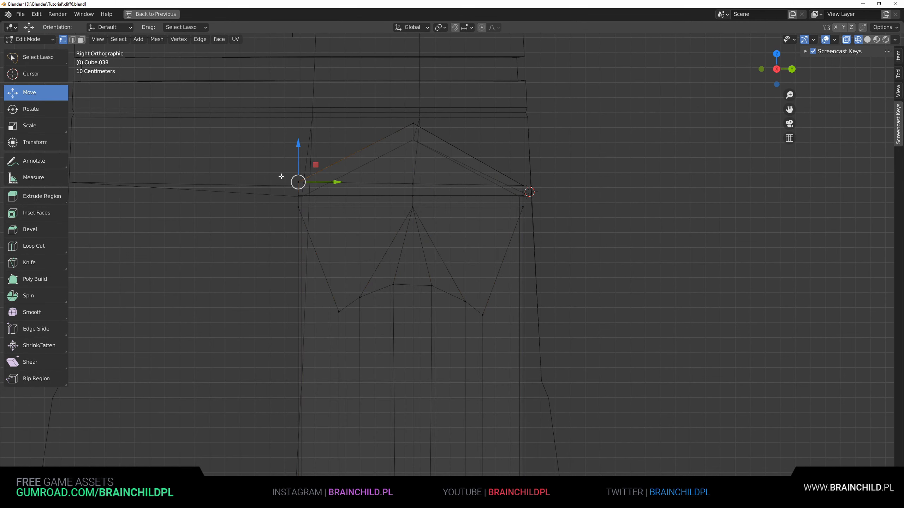
left_click_drag(594, 188, 594, 187)
key("s")
key("z")
key("0")
left_click(591, 188)
middle_click_drag(431, 220, 442, 228)
key("z")
left_click(585, 244)
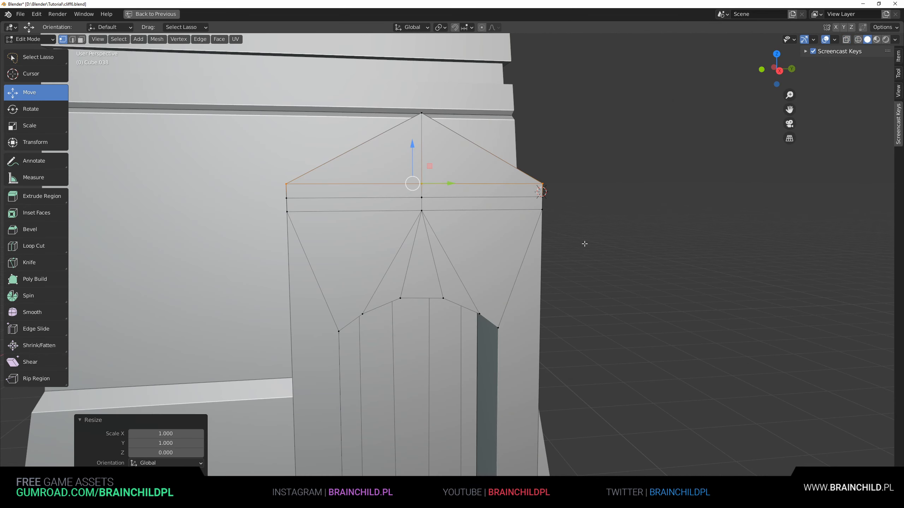
Step: Try moving the middle edge of the eave band along X
middle_click_drag(581, 243, 591, 251)
left_click(435, 213, "alt")
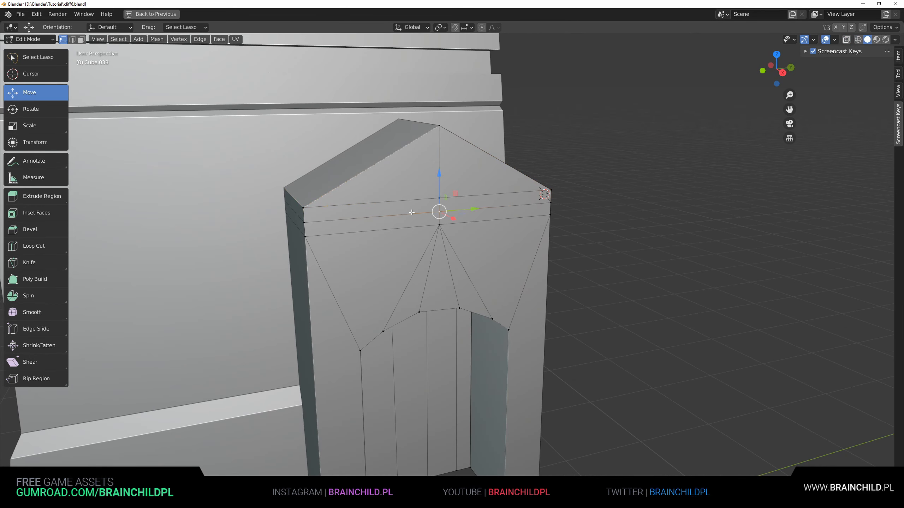
middle_click_drag(420, 226, 476, 228, "shift")
key("g")
key("x")
right_click(400, 228)
middle_click_drag(400, 229, 427, 234)
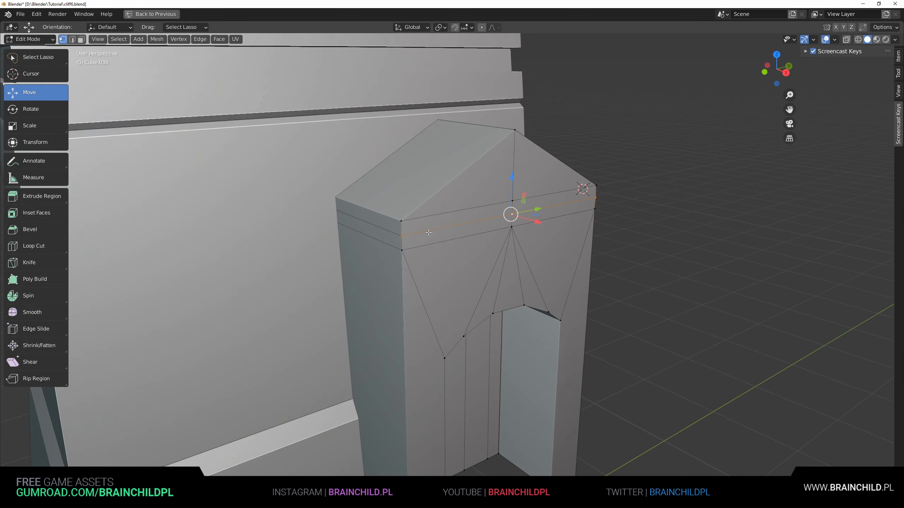
Step: Merge the duplicate vertices of the middle loop at one front corner using At Last
scroll(420, 231, "up", 3)
left_click_drag(345, 211, 345, 210)
scroll(391, 231, "up", 5)
left_click(200, 193, "shift")
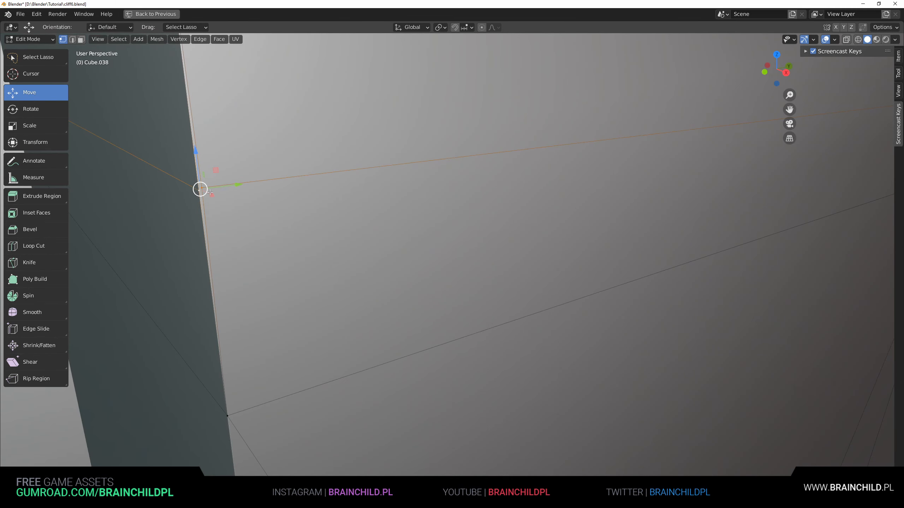
key("comma")
right_click(264, 200)
key("m")
left_click(265, 201)
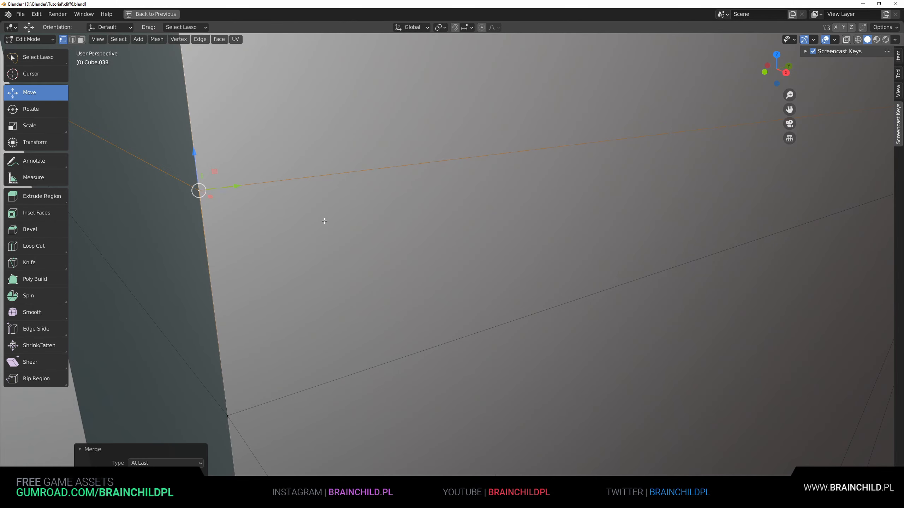
scroll(323, 222, "down", 6)
Step: Merge the overlapping vertices of the middle loop at the opposite front corner of the annex
middle_click_drag(356, 222, 305, 230)
scroll(342, 220, "up", 2)
left_click(399, 178)
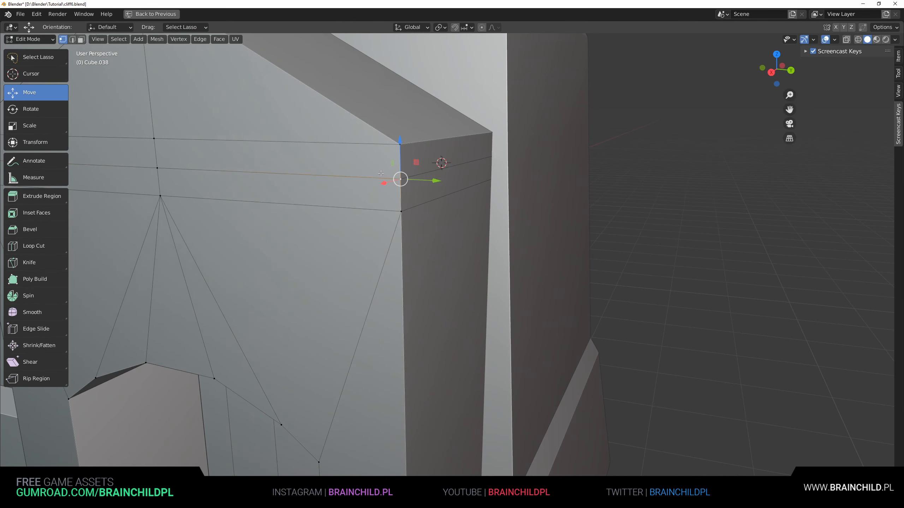
middle_click_drag(400, 178, 398, 202)
key("alt+z")
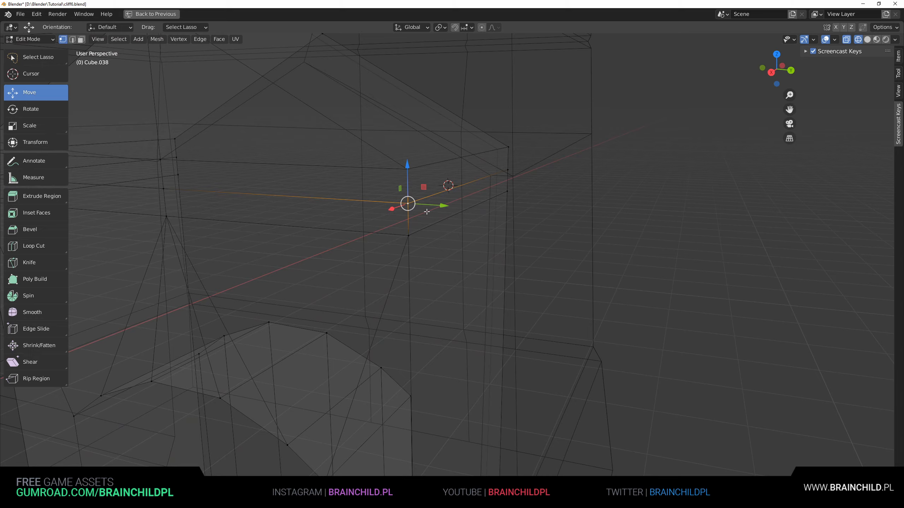
key("m")
left_click(427, 212)
key("alt+z")
middle_click_drag(539, 210, 477, 211)
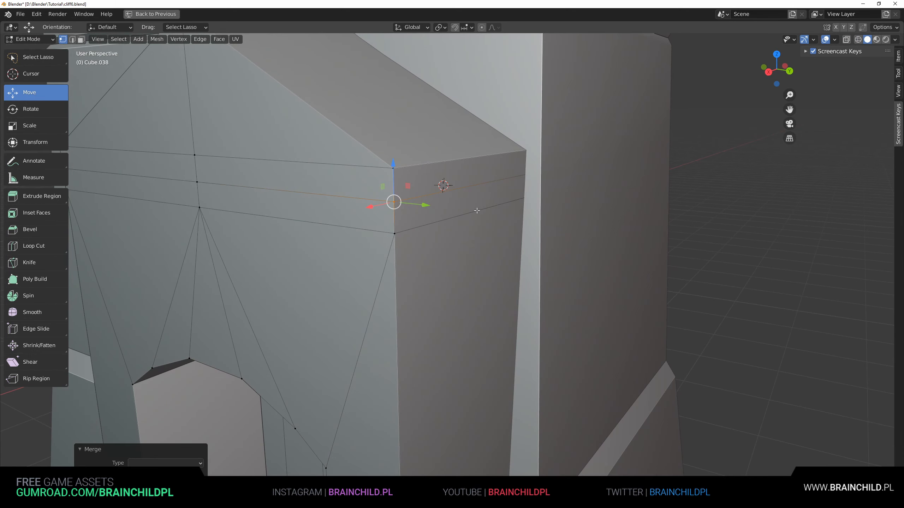
Step: Try moving the middle loop on the annex's side to test its connection at the corner
left_click(424, 197, "alt")
scroll(424, 197, "down", 4)
middle_click_drag(424, 198, 499, 217)
scroll(463, 228, "up", 2)
key("g")
right_click(396, 248)
middle_click_drag(397, 248, 314, 244)
key("g")
right_click(464, 232)
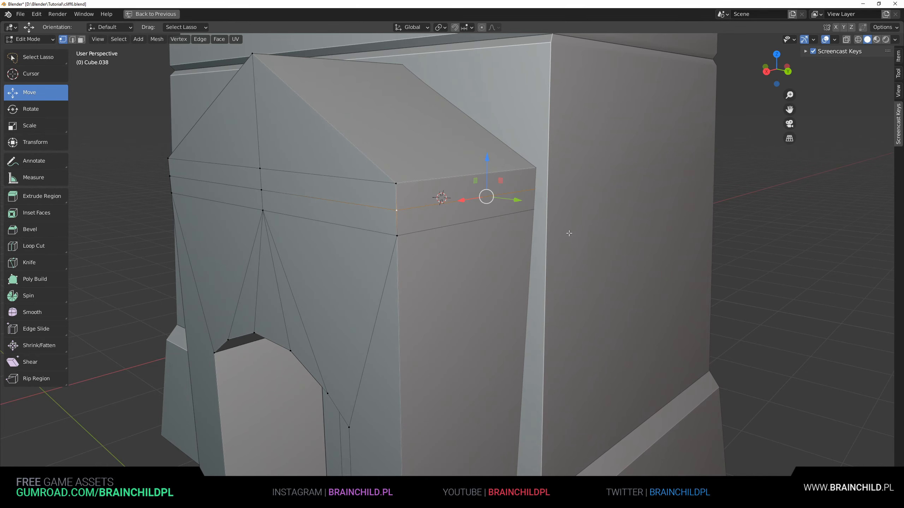
Step: Examine the middle loop's corner vertices in wireframe from several angles, including the rear ends of the band
key("z")
left_click(425, 228)
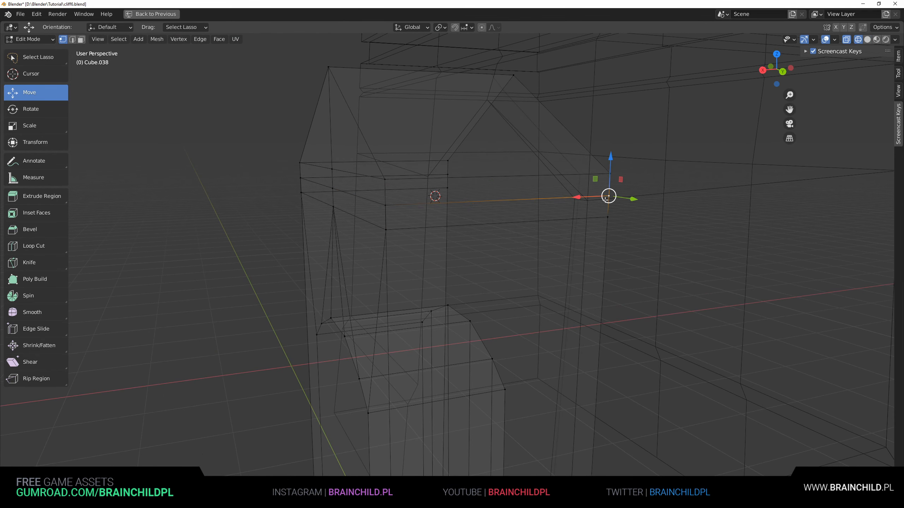
right_click(346, 199)
middle_click_drag(322, 199, 347, 203)
left_click(171, 174)
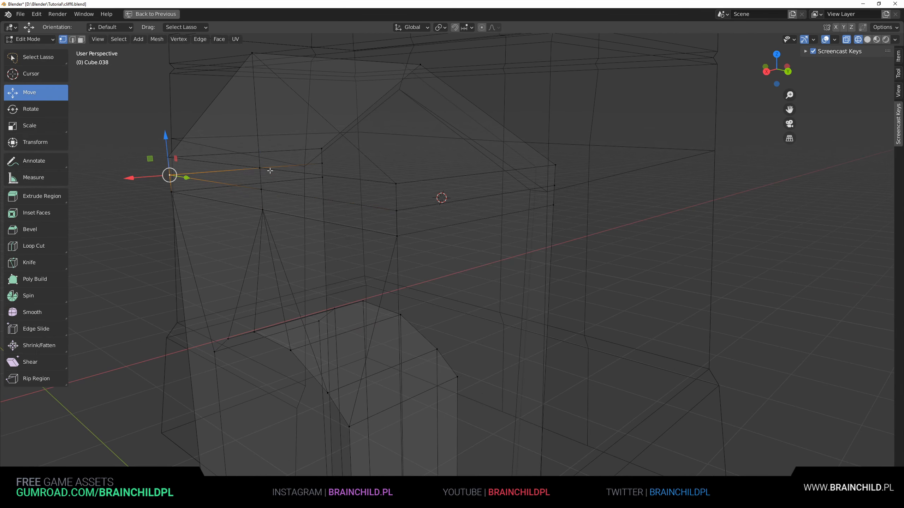
mouse_move(322, 174)
middle_mouse_down()
mouse_move(401, 211)
mouse_move(551, 214)
mouse_move(510, 235)
middle_mouse_up()
key("shift+z")
key("shift+z")
key("shift+z")
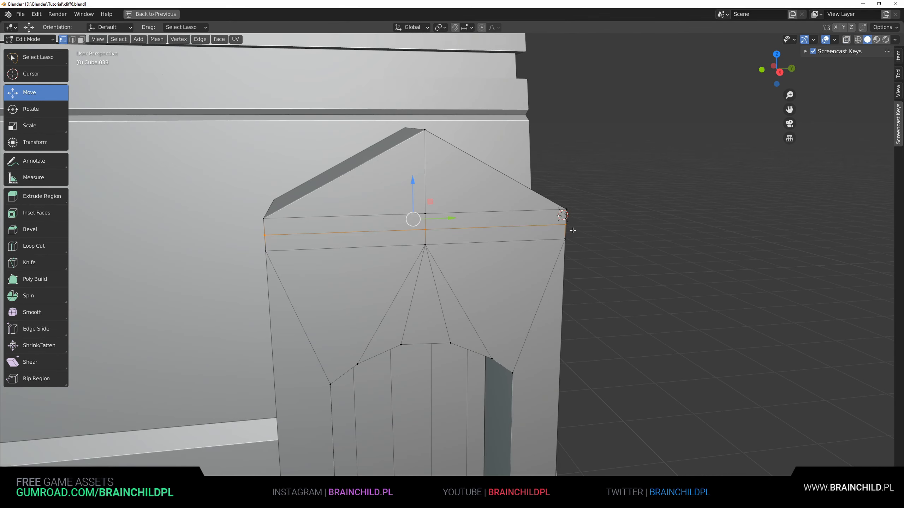
Step: Turn the middle loop into a recessed face band around the annex, scaled inward to 0.98 and narrowed along Z
mouse_move(570, 228)
middle_mouse_down()
mouse_move(495, 227)
mouse_move(646, 256)
mouse_move(697, 253)
mouse_move(644, 247)
middle_mouse_up()
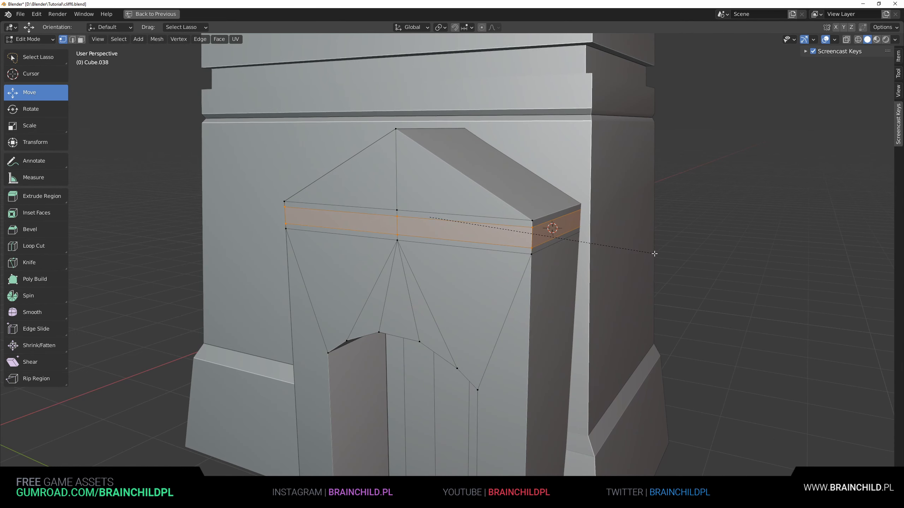
right_click(656, 255)
middle_click_drag(656, 254, 684, 255)
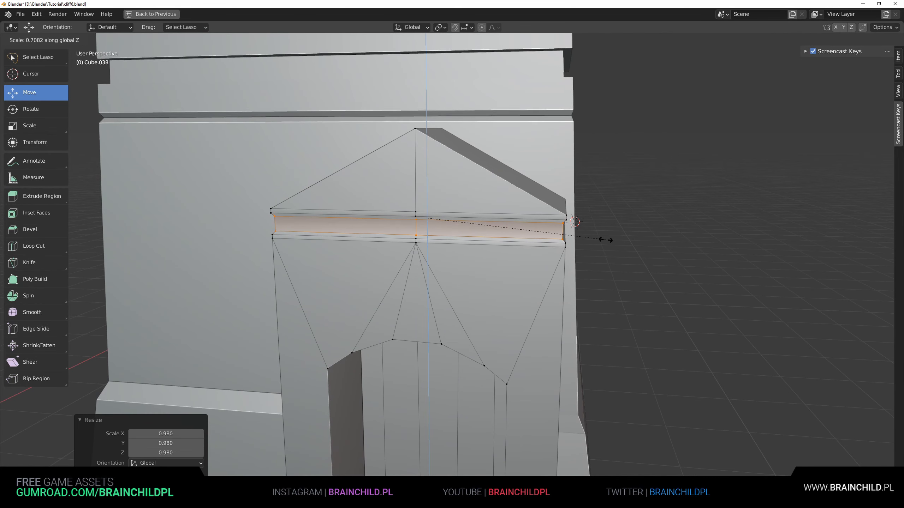
left_click(622, 239)
middle_click_drag(622, 240, 663, 270)
Step: Mark the edges of the recessed band as sharp and view the annex with the whole castle
key("ctrl+e")
left_click(554, 228)
key("Tab")
scroll(576, 262, "down", 3)
scroll(569, 219, "down", 5)
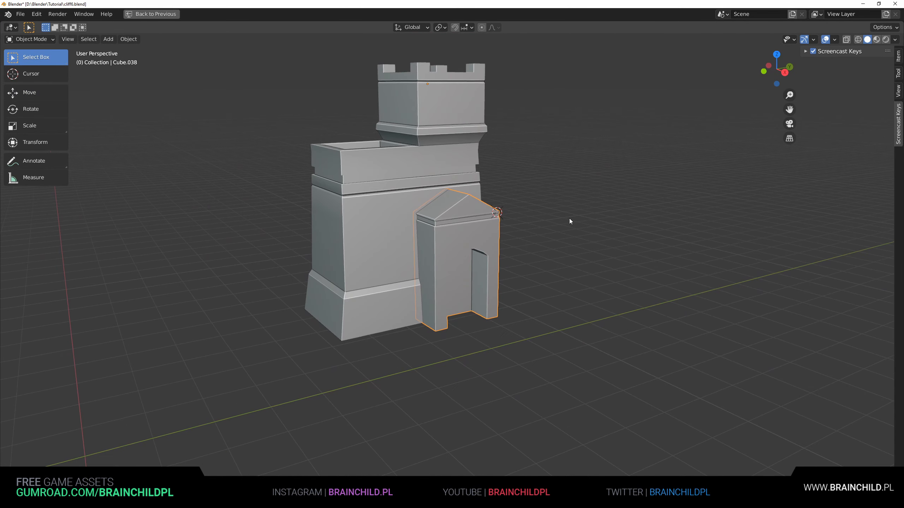
Step: Move the edge loop below the recessed band down about 0.038 m along Z
key("KP_Decimal")
key("Tab")
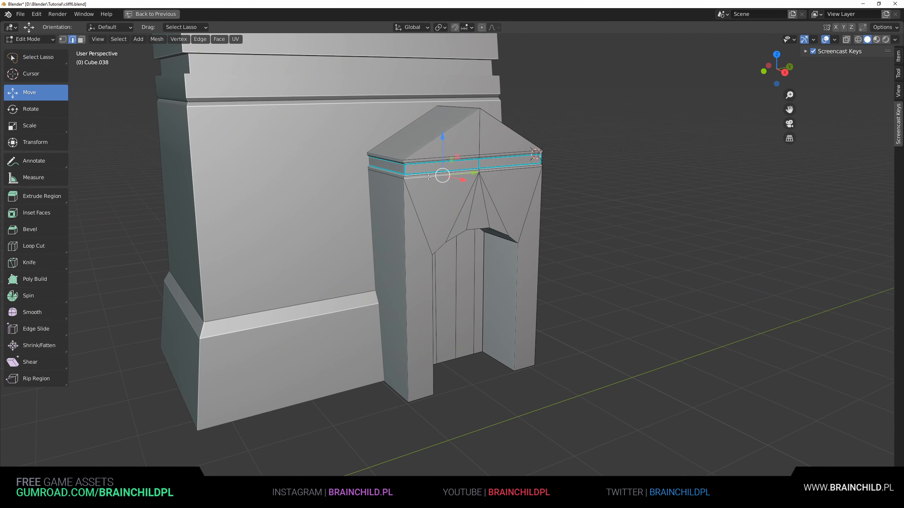
middle_click_drag(479, 180, 570, 234)
scroll(526, 225, "up", 2)
key("g")
key("z")
left_click(526, 233)
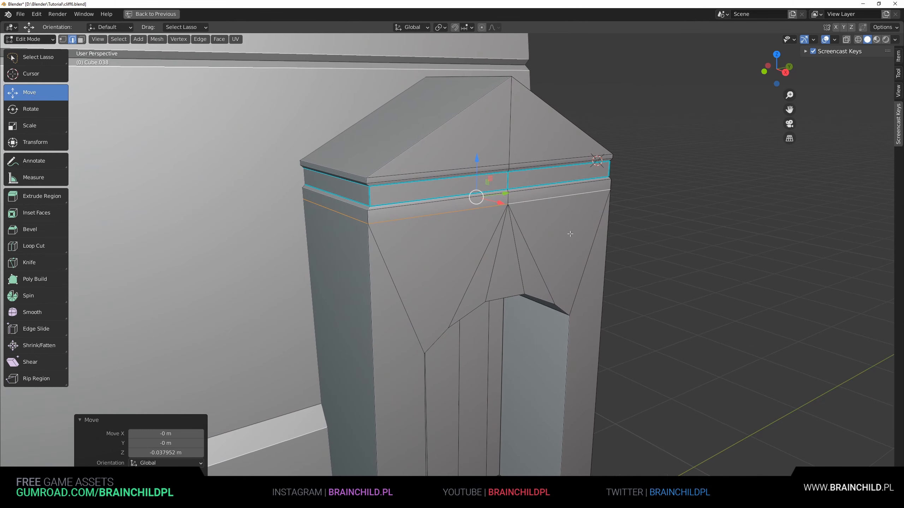
Step: Mark the lowered edge loop beneath the recessed band as sharp
scroll(497, 228, "down", 6)
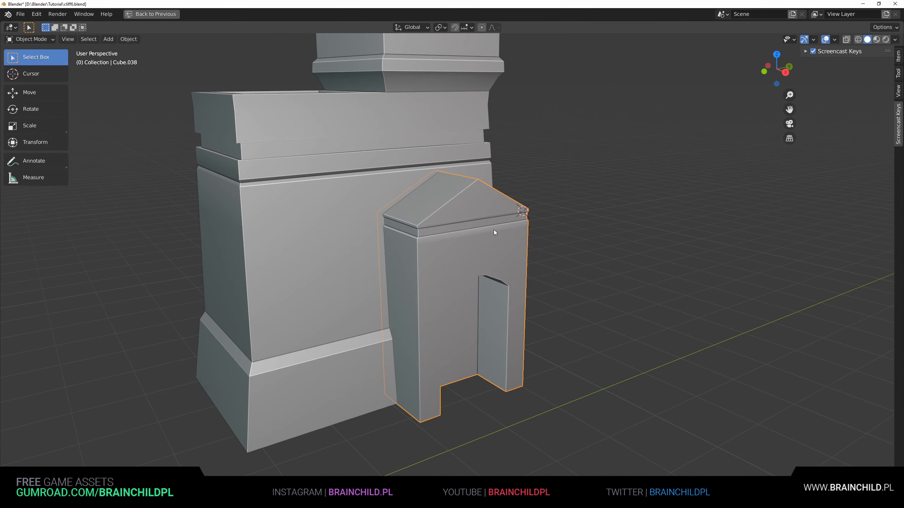
middle_click_drag(494, 230, 514, 245)
right_click(463, 233)
left_click(483, 232)
Step: Raise the sharp edge loop beneath the recessed band by about 0.021 m along Z
key("Tab")
key("Tab")
key("KP_Decimal")
key("g")
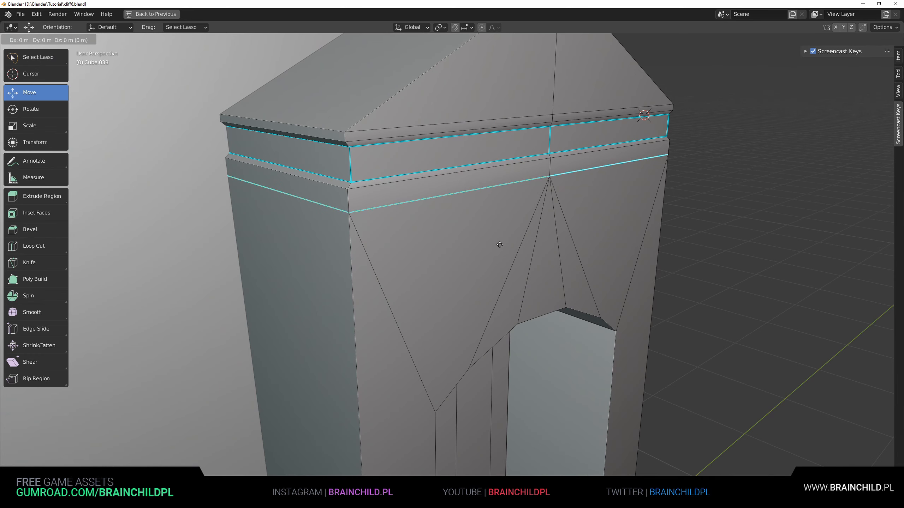
left_click(500, 239)
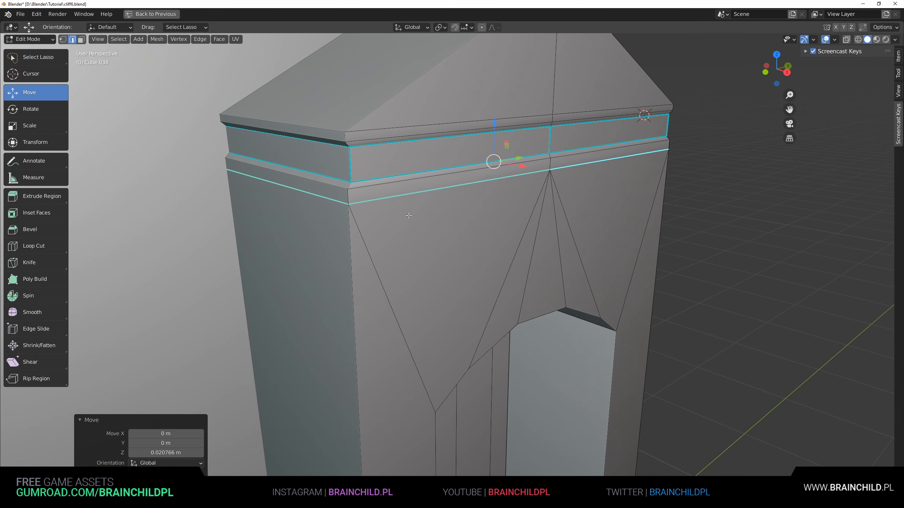
Step: Add the upper edge loop of the ledge below the recessed band to the selection and mark it as sharp
left_click(368, 190, "alt+shift")
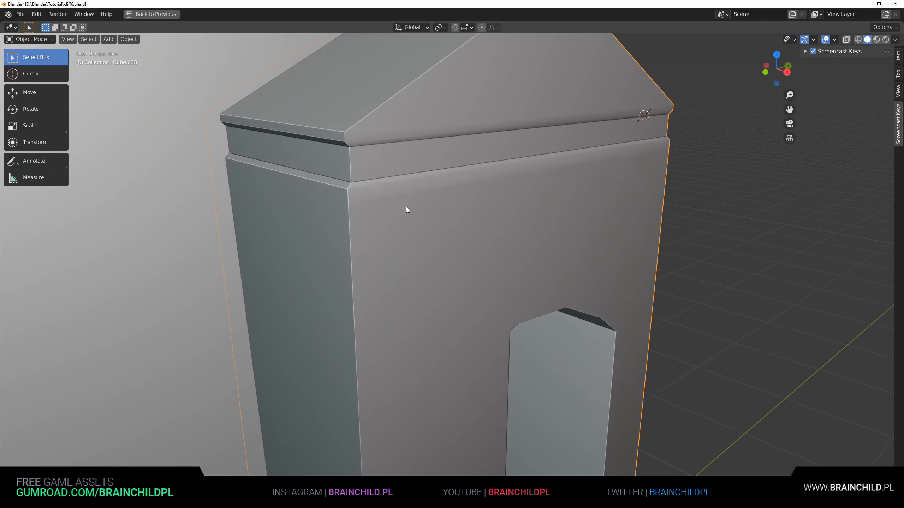
middle_click_drag(406, 207, 483, 236)
key("Tab")
key("ctrl+e")
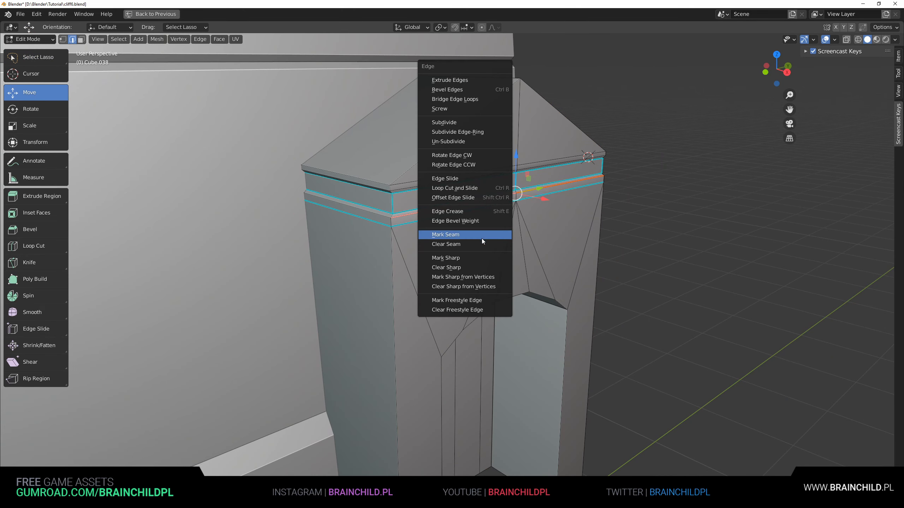
left_click(482, 239)
key("ctrl+e")
left_click(466, 255)
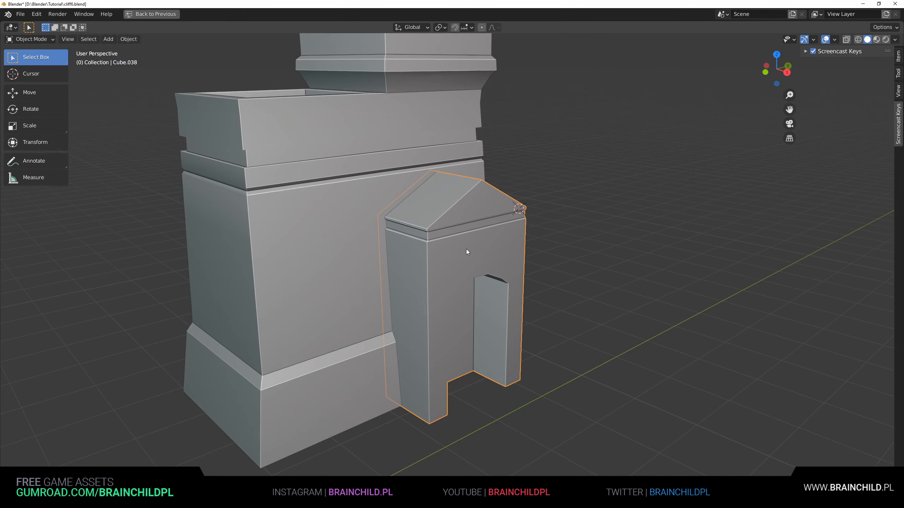
Step: Mark the lower edges of the annex roof's eaves as sharp and view the annex with the keep
middle_click_drag(466, 248, 454, 228)
scroll(394, 248, "up", 3)
key("Tab")
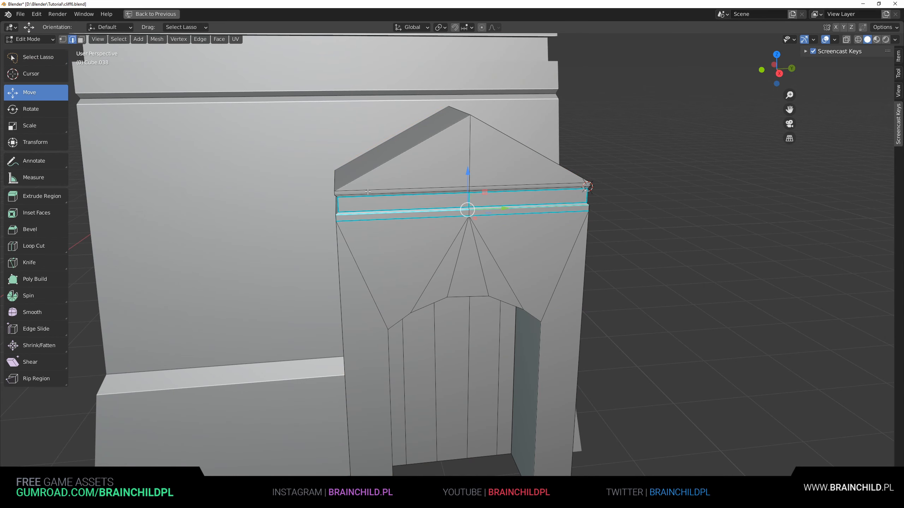
mouse_move(368, 191)
middle_mouse_down()
mouse_move(389, 194)
mouse_move(370, 188)
middle_mouse_up()
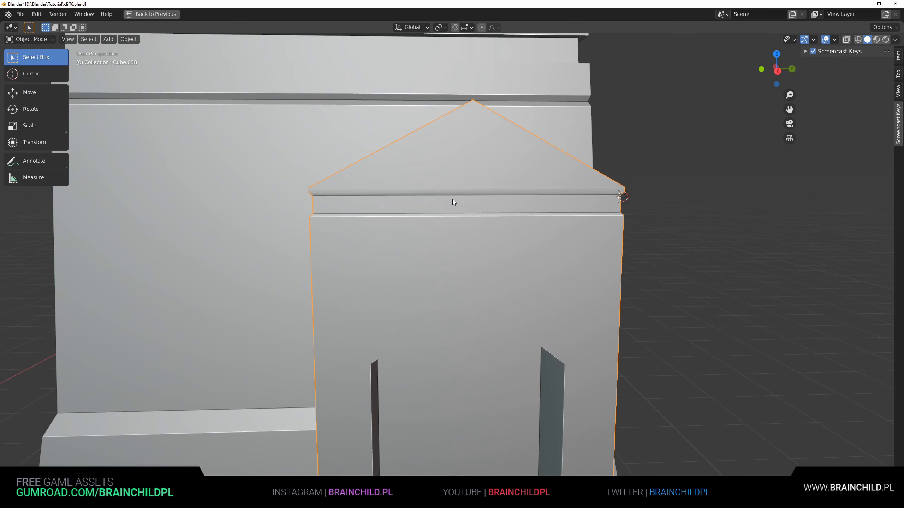
scroll(452, 200, "down", 5)
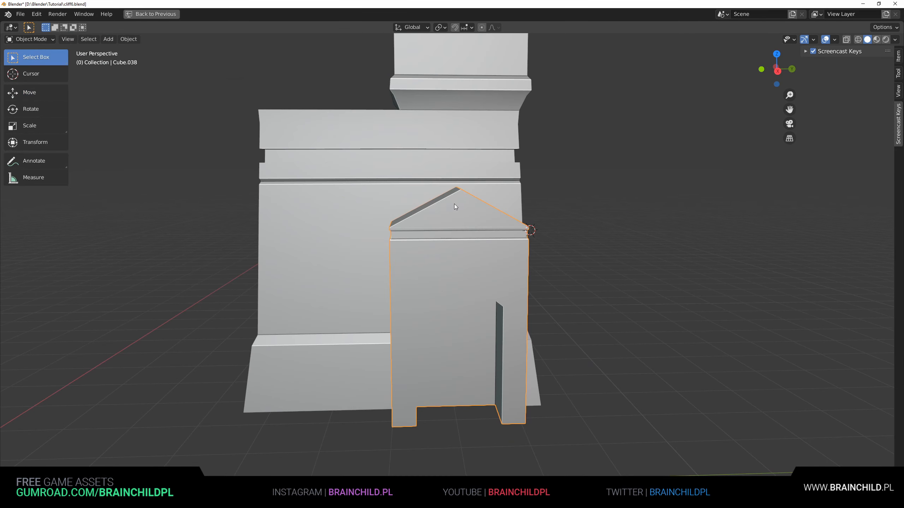
key("ctrl+e")
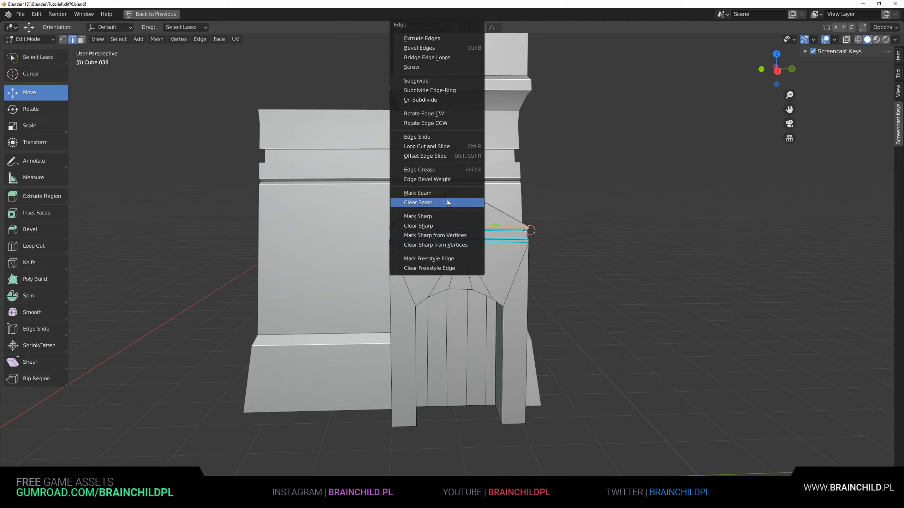
left_click(434, 216)
key("Tab")
scroll(458, 221, "down", 5)
middle_click_drag(434, 216, 508, 222)
scroll(409, 222, "up", 4)
scroll(508, 222, "down", 4)
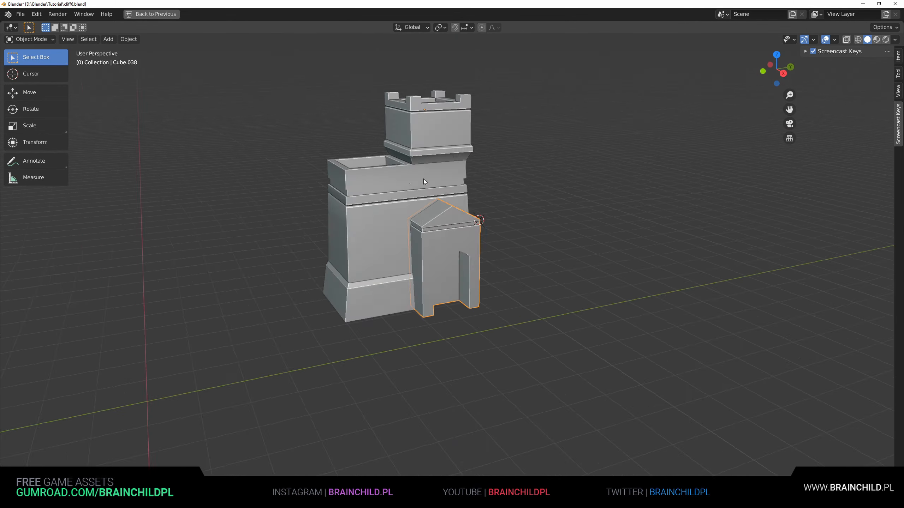
Step: Duplicate the arched back faces of the annex doorway and move the copy about 0.61 m forward along X
middle_click_drag(424, 178, 393, 177)
scroll(392, 176, "up", 4)
scroll(392, 178, "up", 3)
key("Tab")
middle_click_drag(432, 246, 479, 293)
key("3")
left_click(408, 230)
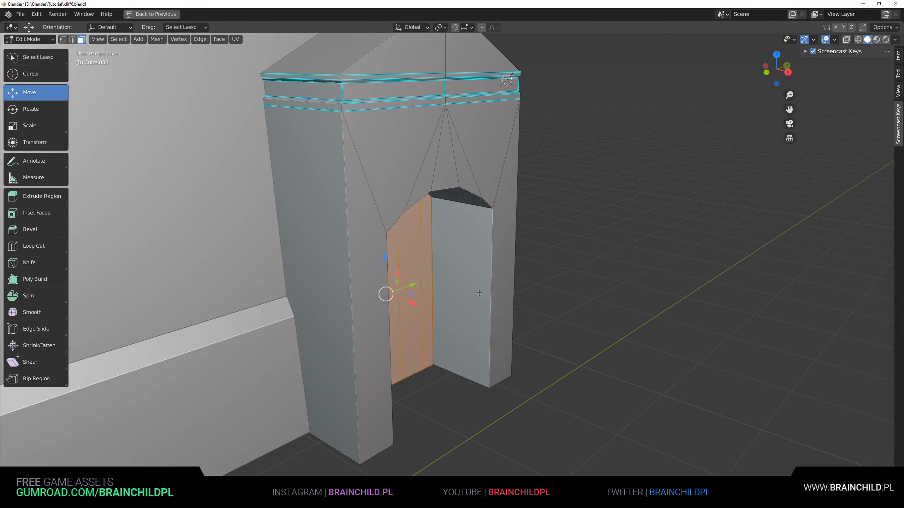
key("shift+d")
key("x")
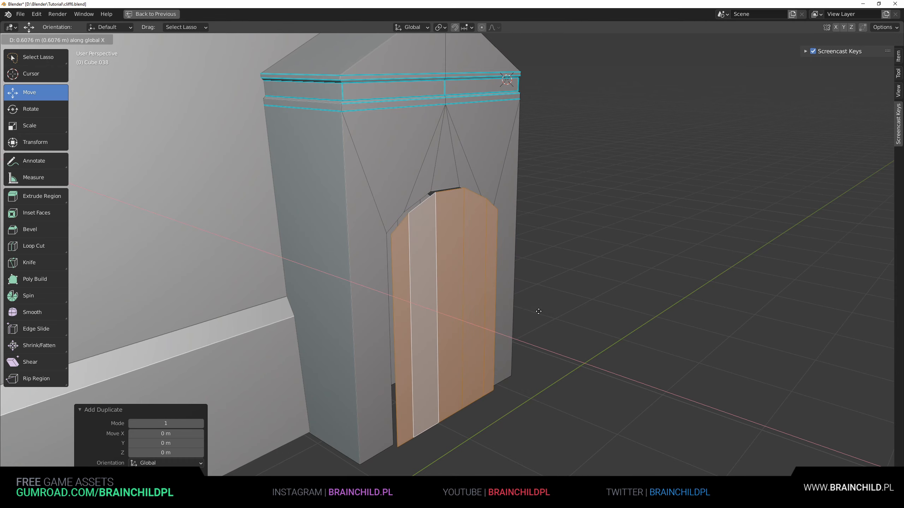
left_click(539, 311)
Step: Extrude the duplicated arched faces by about -0.119 m into a door slab and recalculate its normals outside
key("e")
left_click(534, 314)
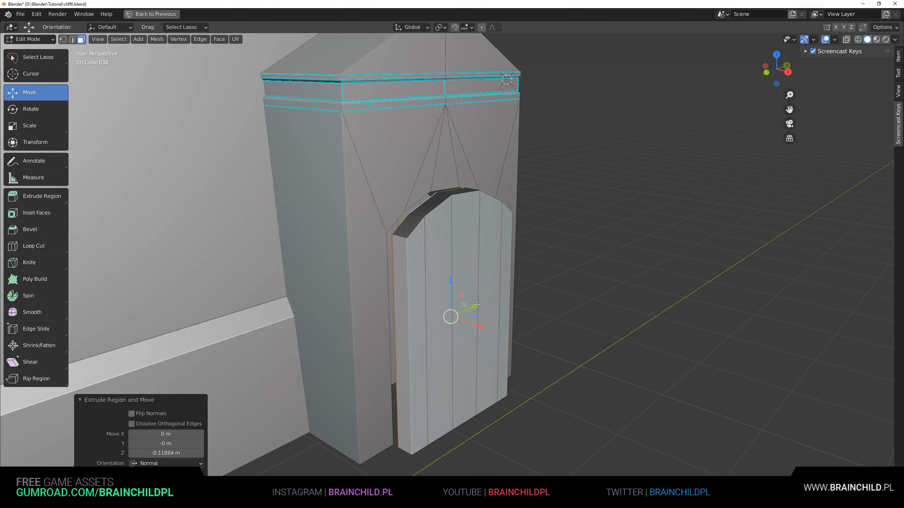
key("l")
key("alt+n")
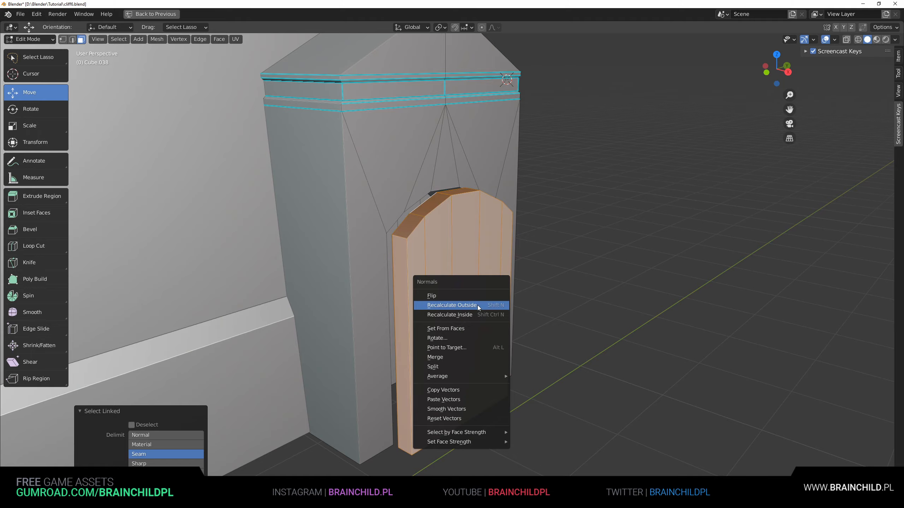
left_click(478, 305)
Step: Reposition the door slab in front of the annex doorway and compare it with the whole keep
middle_click_drag(477, 305, 511, 254)
key("g")
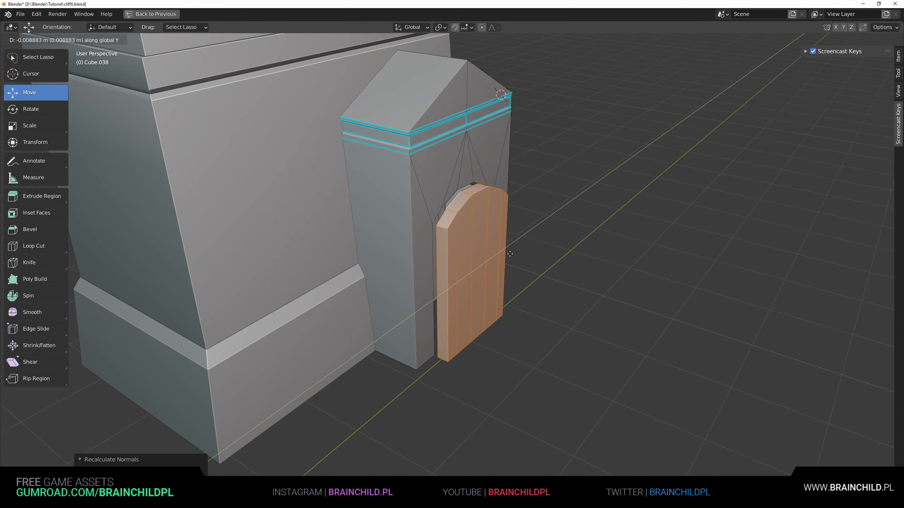
left_click(510, 253)
key("Tab")
scroll(508, 254, "down", 5)
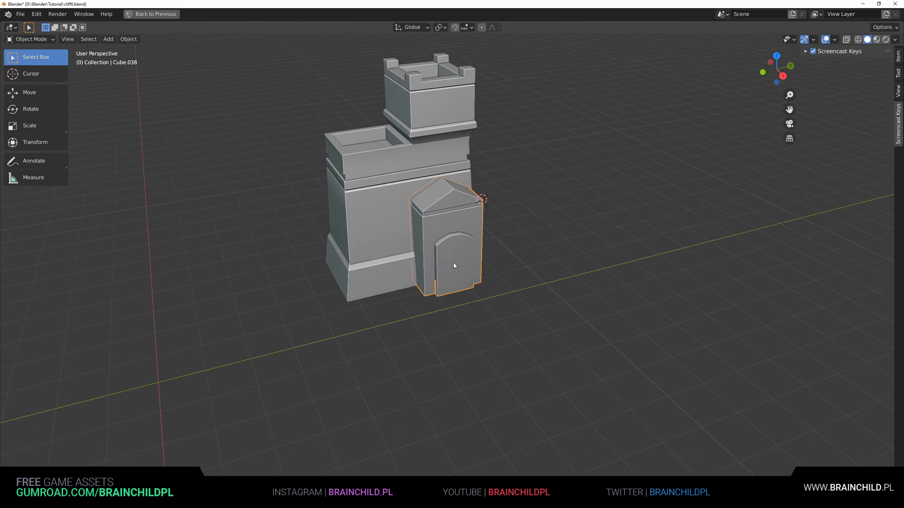
mouse_move(453, 262)
middle_mouse_down()
mouse_move(408, 262)
mouse_move(454, 263)
middle_mouse_up()
Step: Scale the door slab to suit the arched doorway, recentre it and adjust its height along Z
key("Tab")
scroll(459, 264, "up", 4)
key("s")
left_click(519, 257)
middle_click_drag(519, 256, 462, 224)
key("g")
left_click(546, 241)
key("g")
key("z")
left_click(516, 232)
Step: Cut a centred vertical edge loop into the door and remove a narrow strip there to split it into two leaves
key("ctrl+r")
left_click(446, 195)
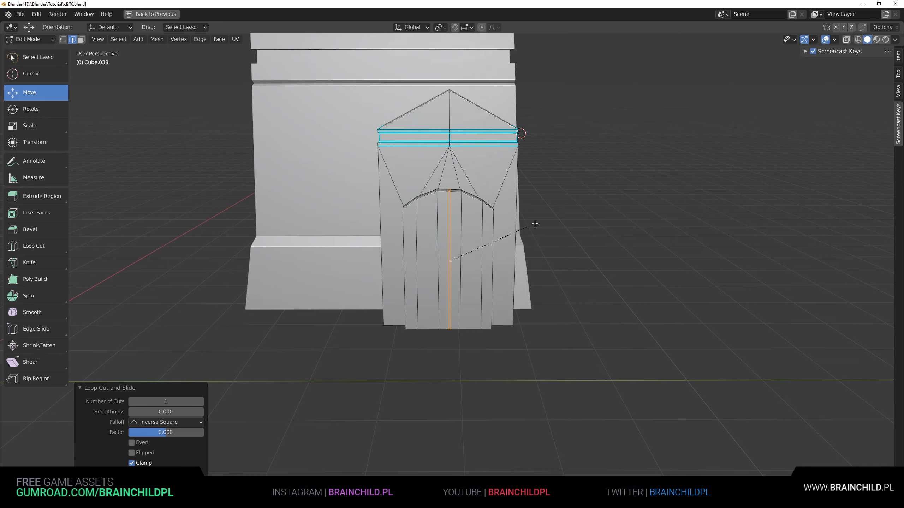
left_click(535, 223)
key("x")
left_click(535, 223)
scroll(489, 220, "up", 2)
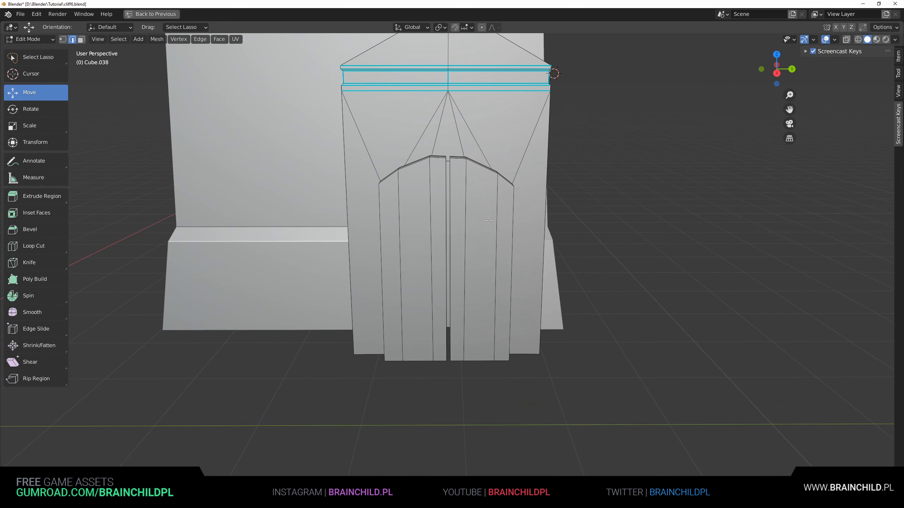
Step: Fill the open inner sides of the two door leaves along the central gap
left_click(452, 198, "alt")
mouse_move(451, 198)
middle_mouse_down()
mouse_move(481, 208)
mouse_move(452, 209)
middle_mouse_up()
key("f")
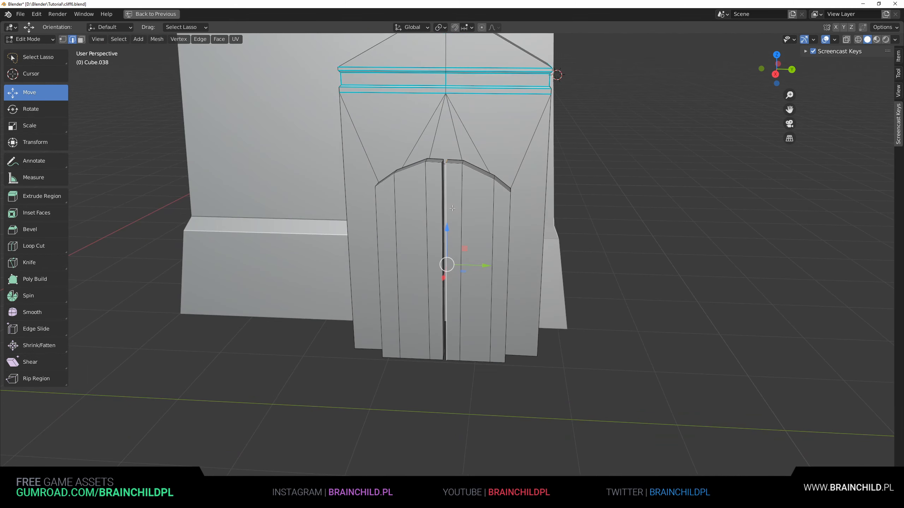
scroll(443, 202, "up", 4)
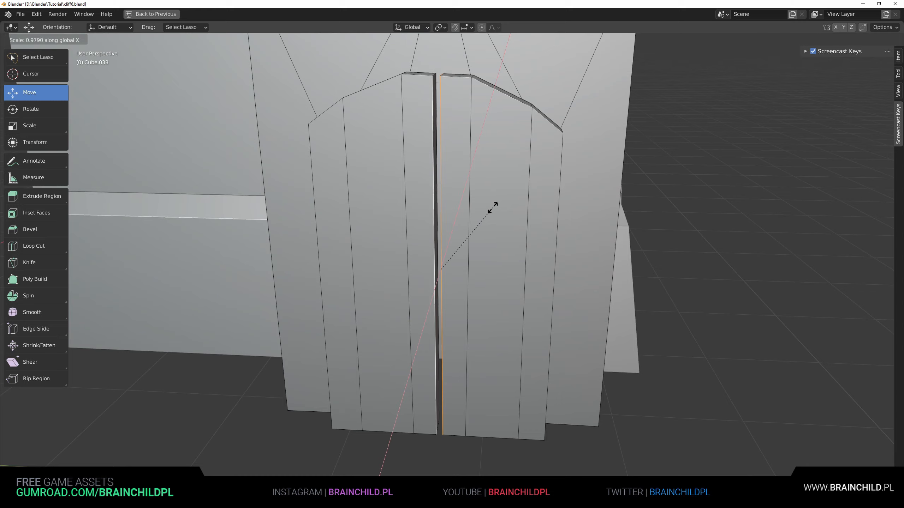
Step: Narrow the gap between the door leaves by scaling their inner side faces to 0.586 along Y
middle_click_drag(440, 159, 454, 164)
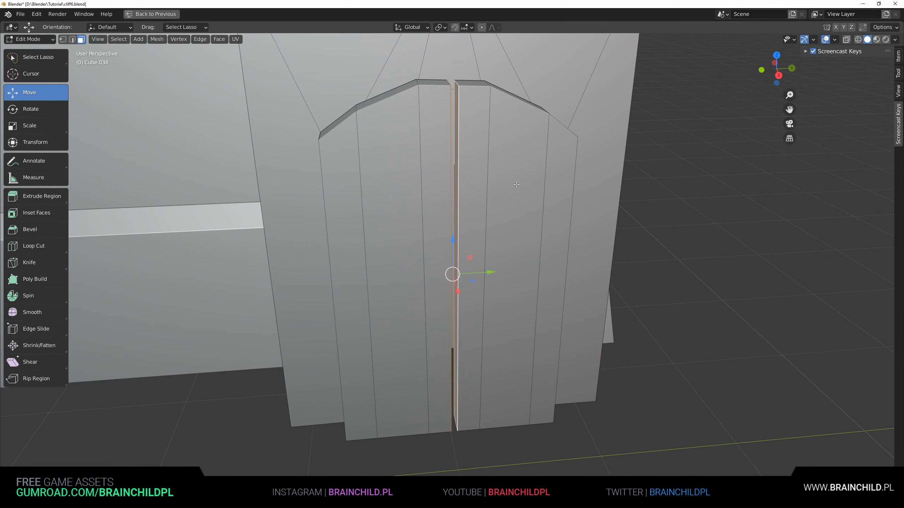
key("s")
key("y")
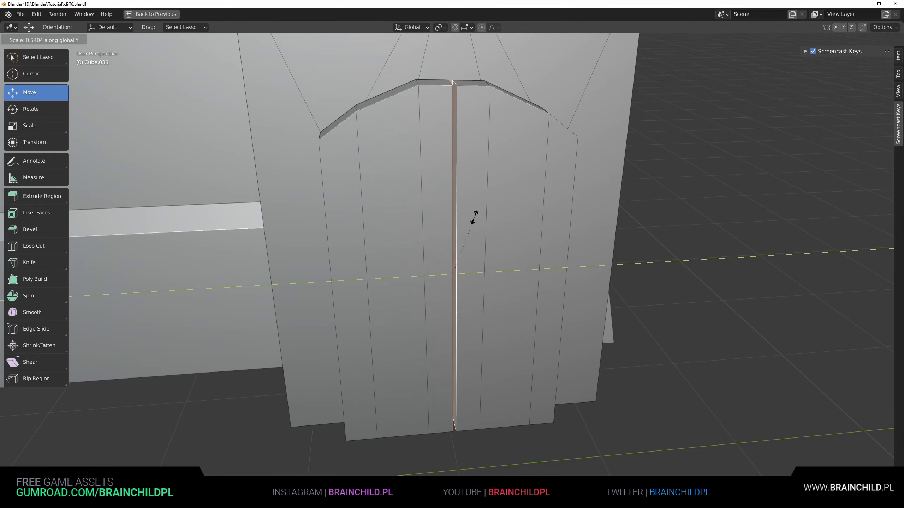
left_click(481, 215)
scroll(486, 218, "down", 4)
middle_click_drag(486, 218, 521, 234)
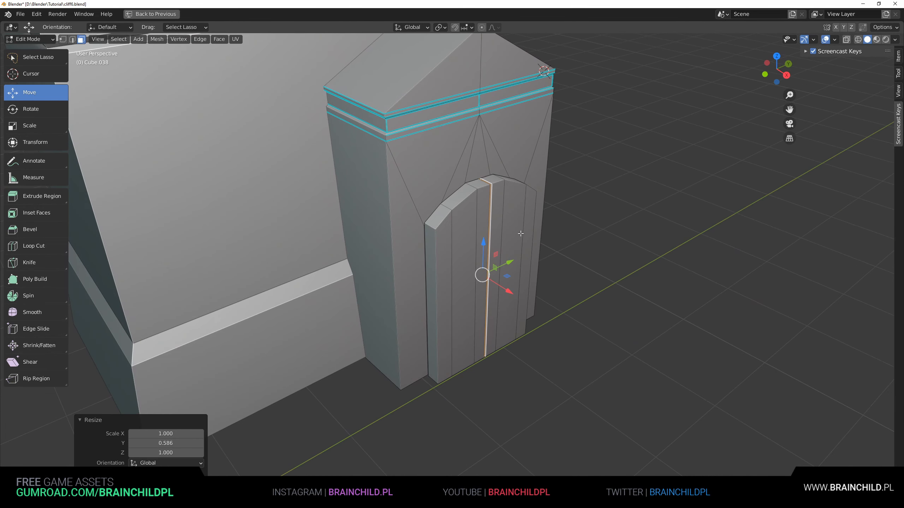
Step: Select both complete door leaves and thin them by scaling to 0.506 along X
key("l")
key("l")
middle_click_drag(464, 243, 571, 264)
key("s")
left_click(533, 255)
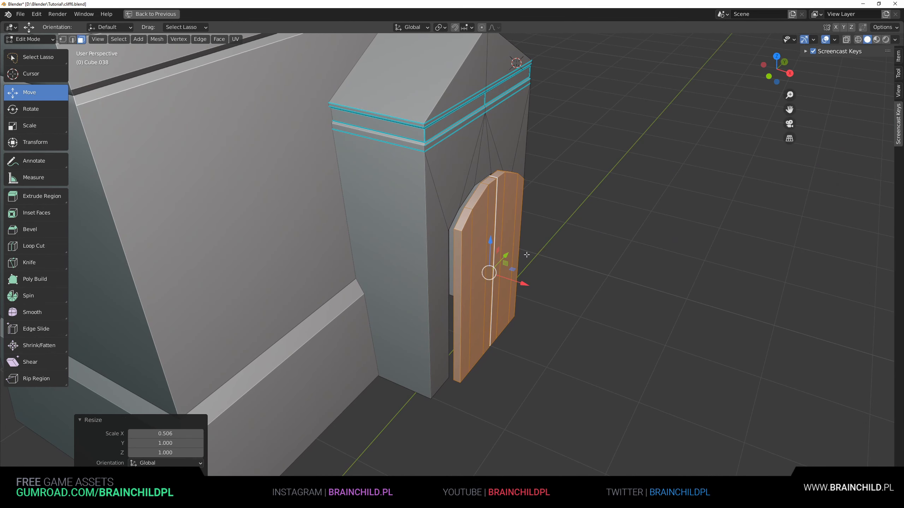
Step: Move both door leaves along X back into the annex doorway and view the result on the keep
key("g")
key("x")
left_click(522, 253)
middle_click_drag(522, 253, 585, 268)
scroll(464, 242, "down", 3)
key("Tab")
scroll(400, 264, "down", 4)
scroll(541, 279, "down", 2)
scroll(541, 278, "up", 4)
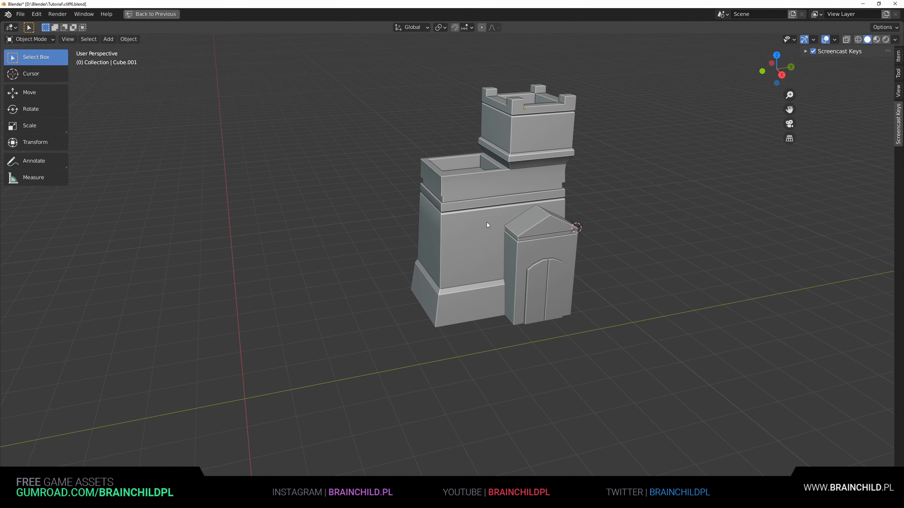
Step: Show the whole castle island in rendered shading and save the file
scroll(512, 208, "up", 3)
middle_click_drag(517, 199, 471, 220, "shift")
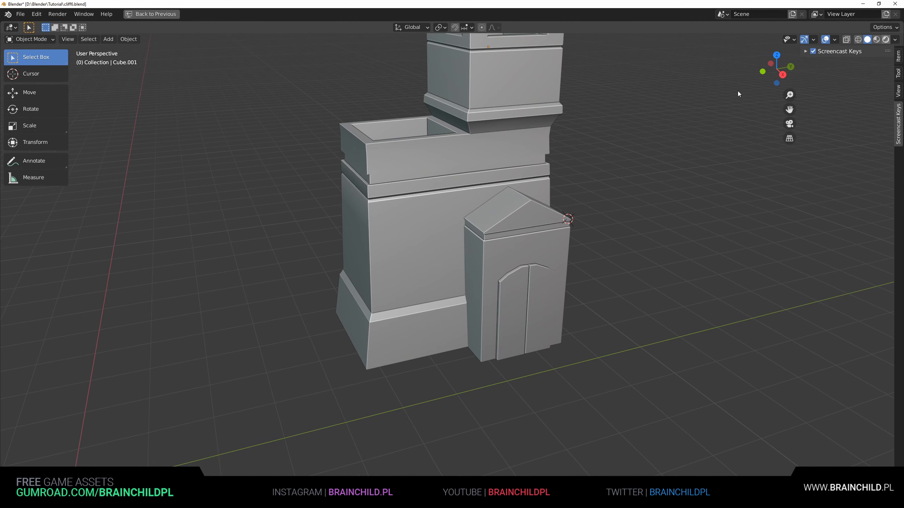
left_click(885, 39)
middle_click_drag(583, 159, 510, 167)
scroll(510, 166, "down", 3)
mouse_move(481, 134)
middle_mouse_down("shift")
mouse_move(491, 195)
mouse_move(547, 198)
mouse_move(551, 171)
mouse_move(563, 168)
middle_mouse_up("shift")
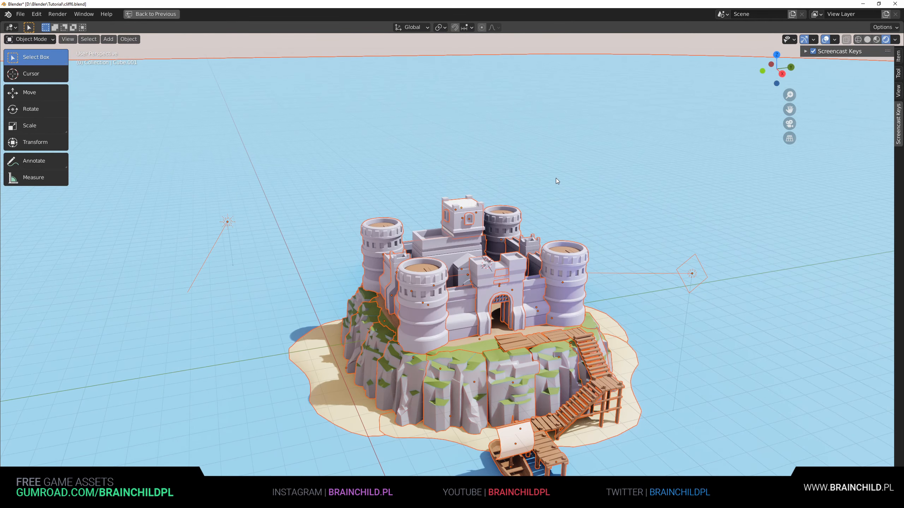
middle_click_drag(555, 178, 565, 129)
key("ctrl+s")
middle_click_drag(466, 166, 462, 219, "shift")
scroll(462, 219, "up", 3)
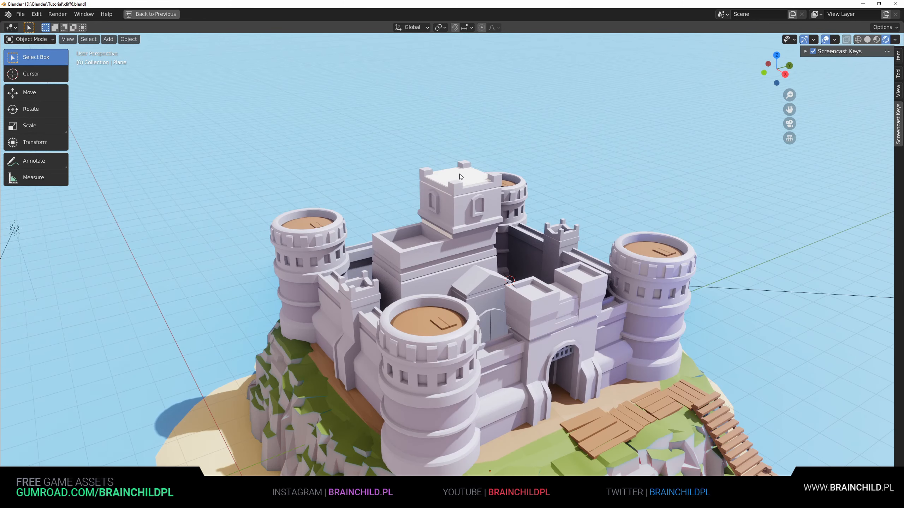
Step: Hide the white flat object covering the top of the keep's tower and save the file
key("h")
mouse_move(507, 194)
middle_mouse_down()
mouse_move(504, 171)
mouse_move(490, 167)
mouse_move(496, 196)
middle_mouse_up()
key("ctrl+s")
Step: Select the keep and restore the full workspace layout from the maximized viewport
scroll(484, 212, "up", 10)
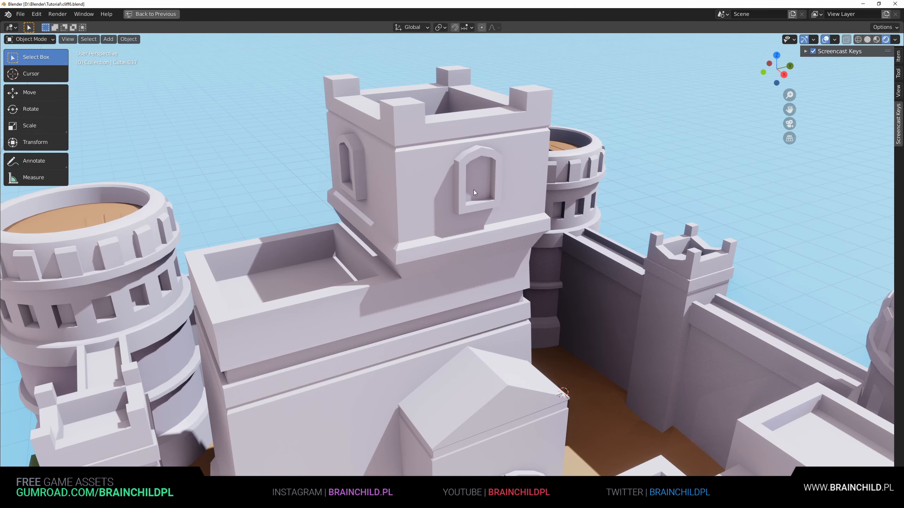
left_click(469, 226)
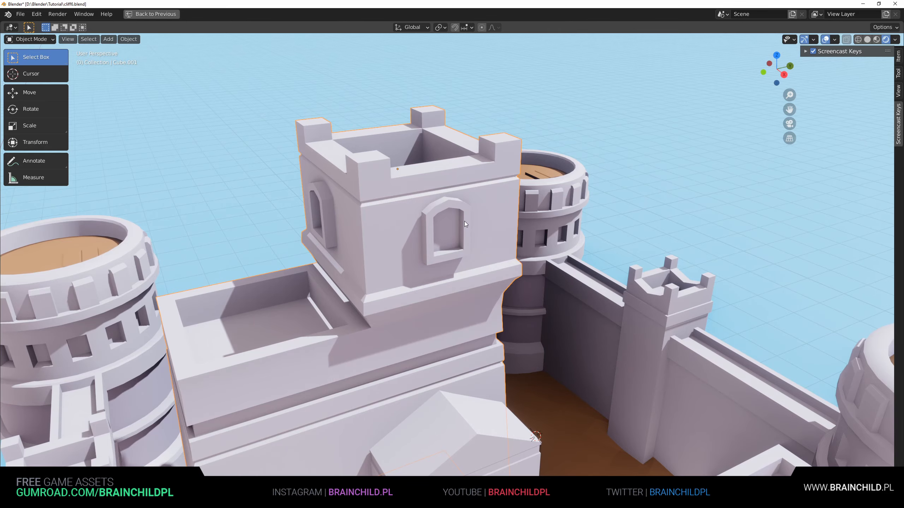
scroll(464, 221, "down", 2)
key("ctrl+space")
scroll(465, 202, "down", 8)
middle_click_drag(456, 221, 558, 161)
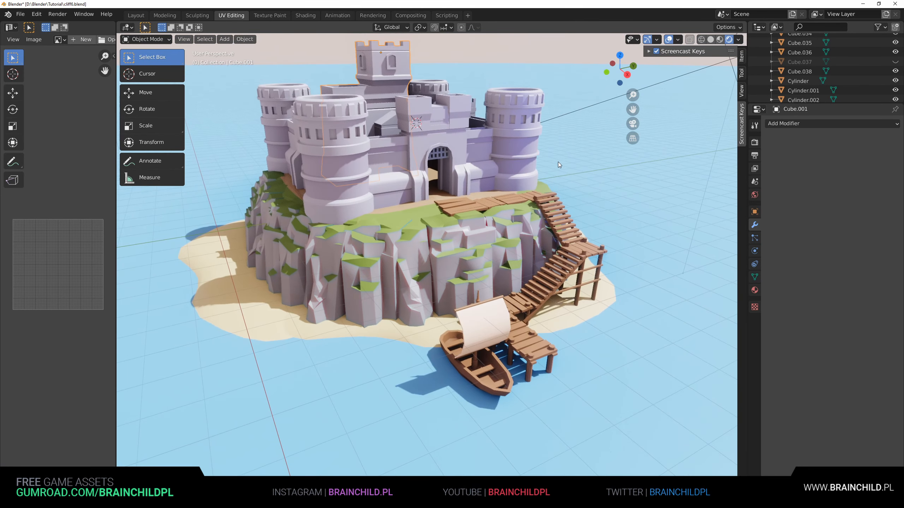
middle_click_drag(459, 167, 500, 187)
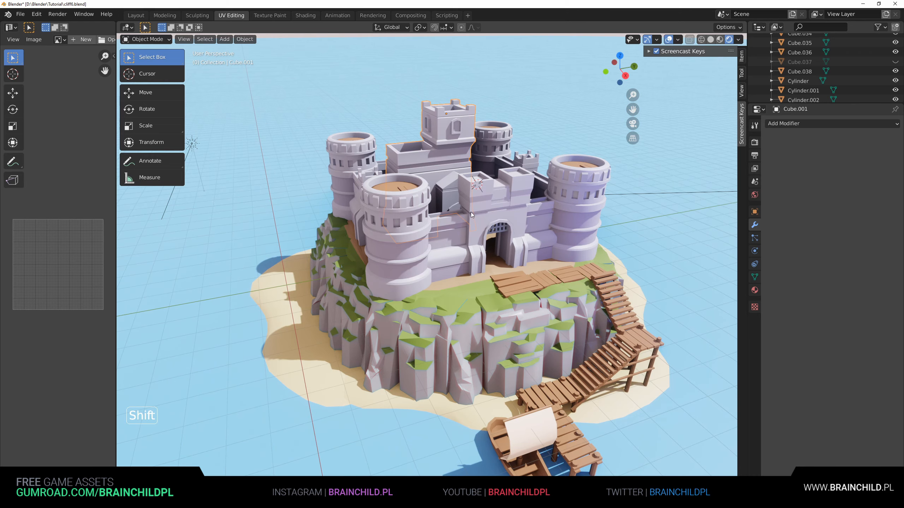
Step: Fill the edge loop inside the keep tower's open top with a floor face and adjust its position
scroll(445, 207, "down", 1, "shift")
scroll(445, 206, "up", 4)
middle_click_drag(470, 212, 458, 241, "shift")
scroll(479, 221, "down", 1)
scroll(482, 269, "up", 3)
scroll(536, 178, "down", 1)
scroll(535, 178, "down", 2)
scroll(440, 273, "up", 3)
left_click(463, 182)
key("Tab")
key("Tab")
left_click(473, 183)
key("Tab")
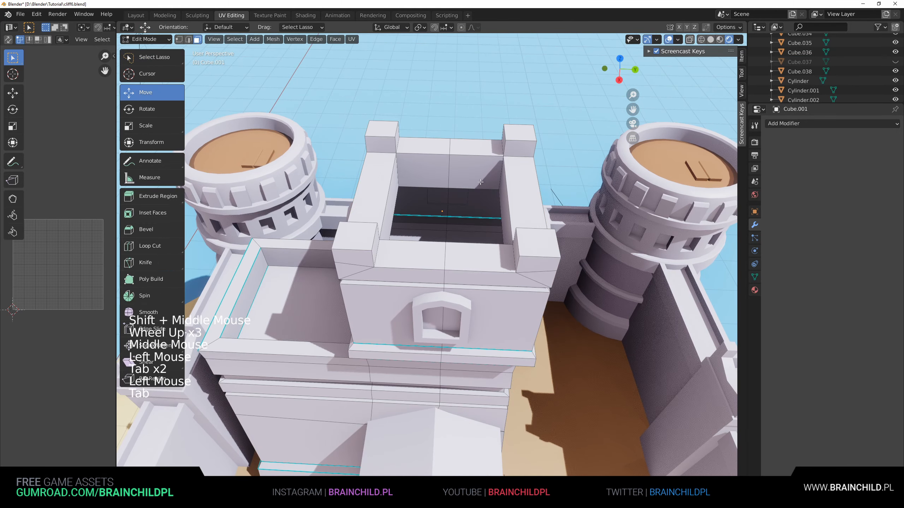
key("2")
left_click(470, 187)
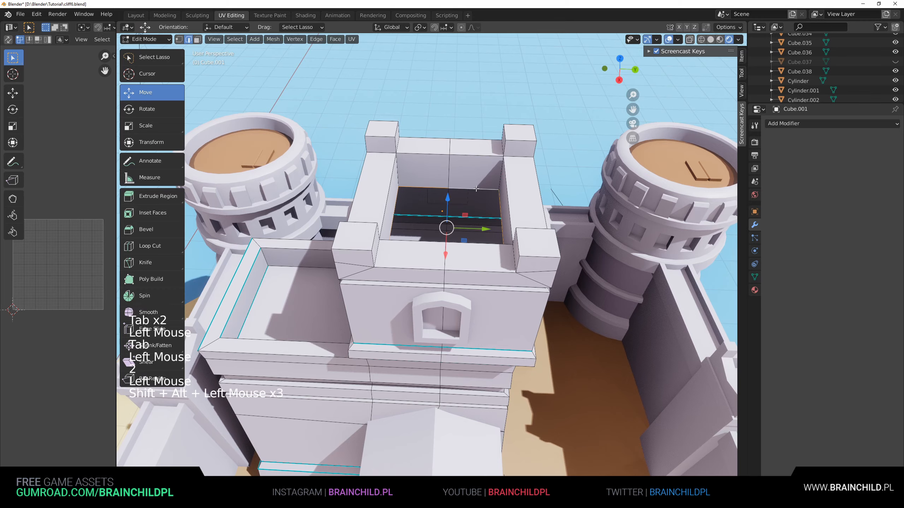
key("f")
middle_click_drag(477, 188, 451, 166)
key("g")
key("Tab")
Step: Add a second material slot with Wood_01 and assign it to the keep tower's floor face
scroll(452, 165, "down", 6)
middle_click_drag(481, 208, 432, 288)
key("Tab")
key("3")
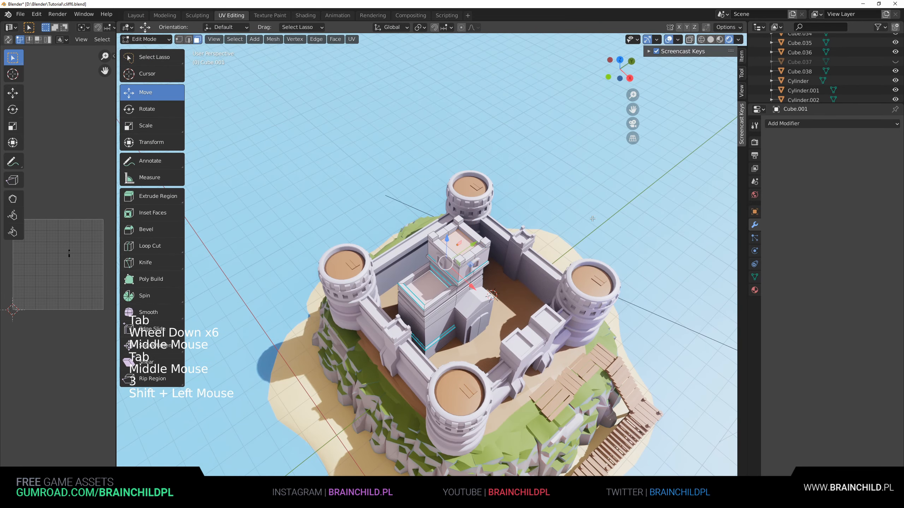
left_click(755, 289)
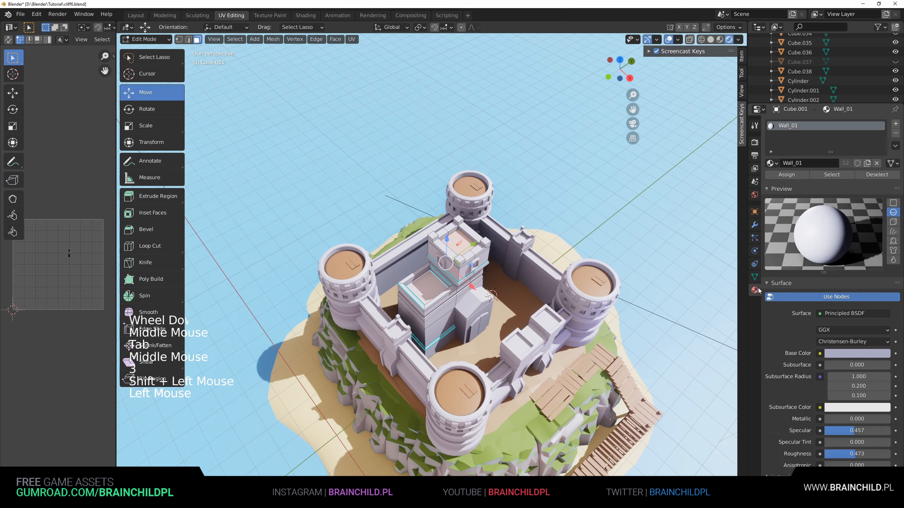
left_click(895, 126)
left_click(771, 181)
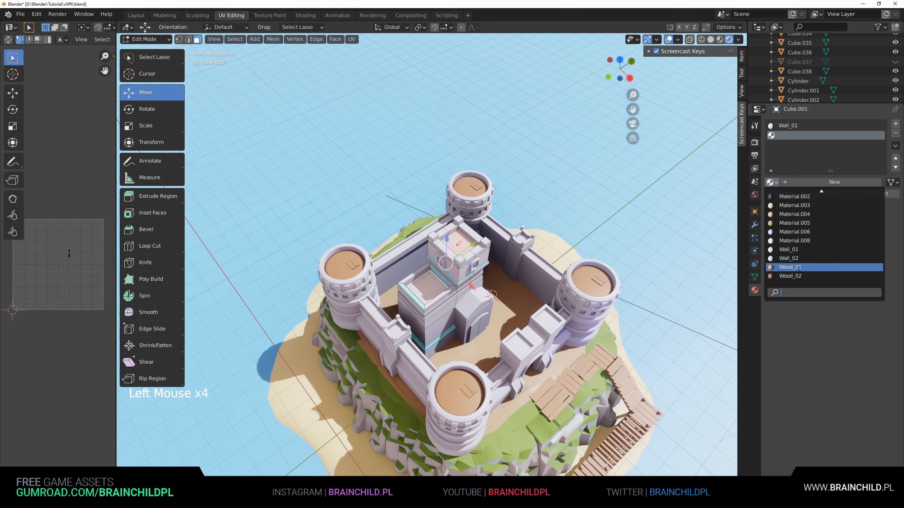
left_click(797, 266)
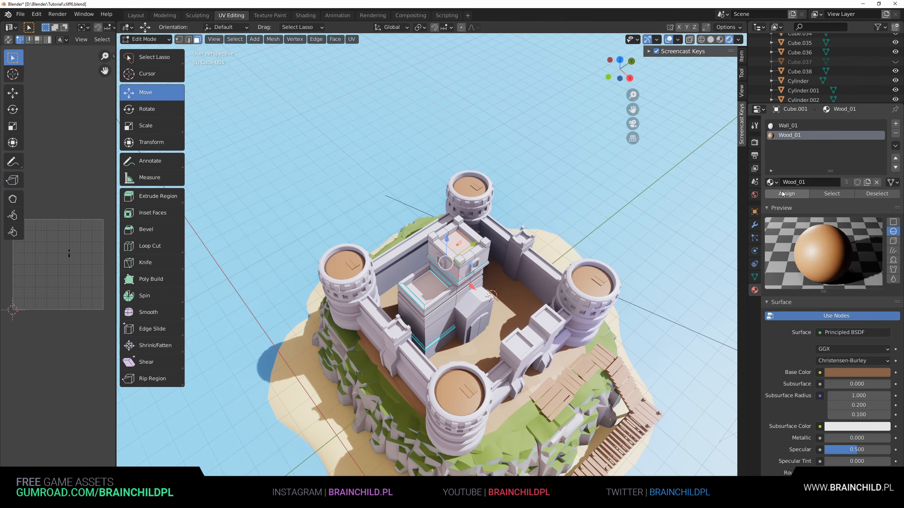
key("Tab")
Step: Save the file
middle_click_drag(555, 242, 547, 189)
scroll(539, 208, "down", 4)
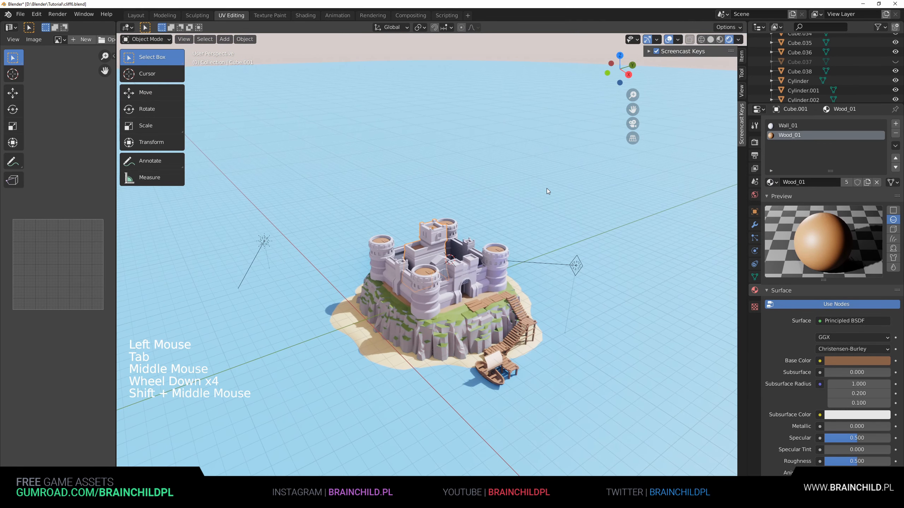
scroll(547, 188, "up", 3)
middle_click_drag(489, 194, 500, 187, "shift")
scroll(501, 186, "up", 1)
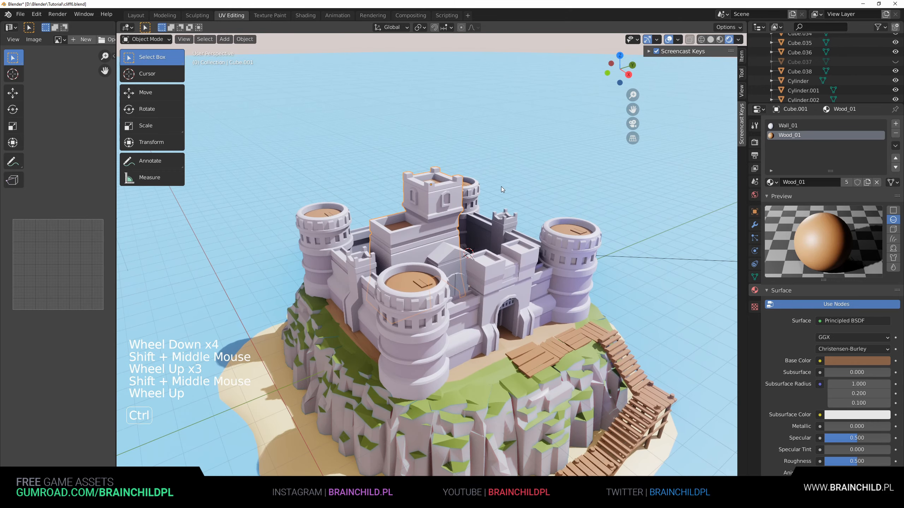
key("ctrl+s")
Step: Open the gatehouse for mesh editing and select the middle edges on one turret's front face and rim
scroll(504, 182, "up", 1)
scroll(504, 183, "up", 1)
middle_click_drag(500, 220, 448, 215, "shift")
scroll(455, 203, "up", 1)
middle_click_drag(448, 215, 441, 228, "shift")
left_click(435, 221)
scroll(433, 214, "up", 1)
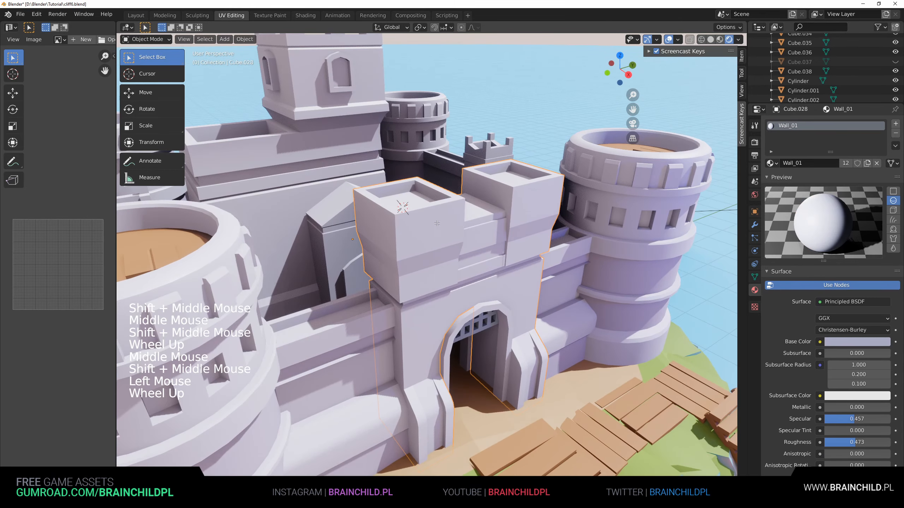
key("Tab")
left_click(431, 209)
middle_click_drag(431, 208, 448, 201)
scroll(448, 201, "up", 2)
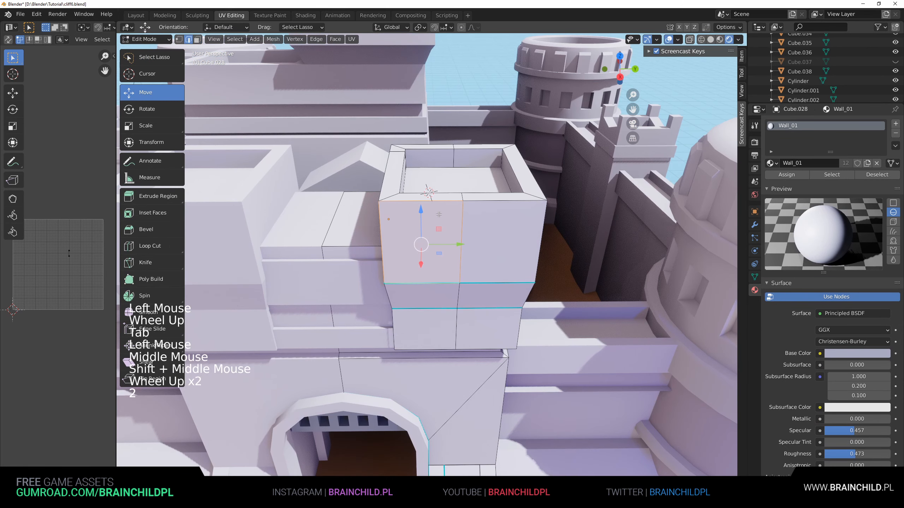
key("2")
left_click(455, 202)
left_click(463, 210, "shift")
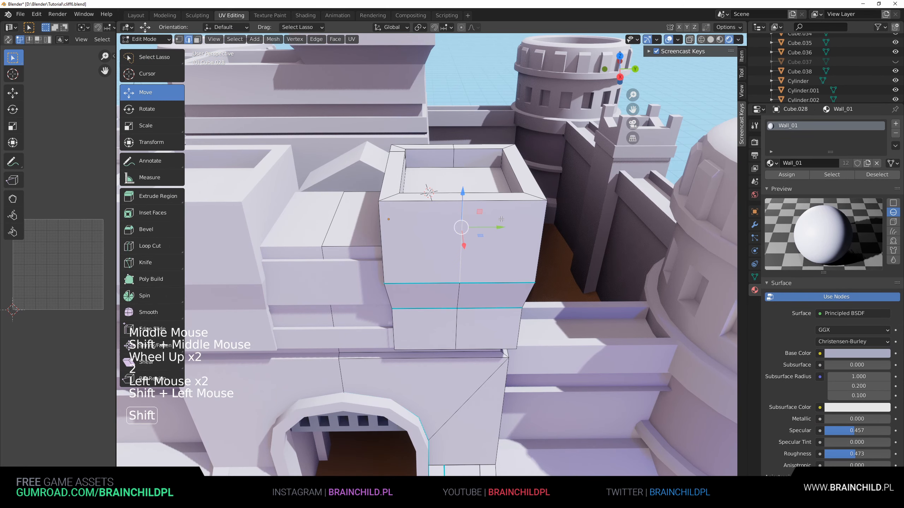
key("shift+d")
key("g")
key("ctrl+z")
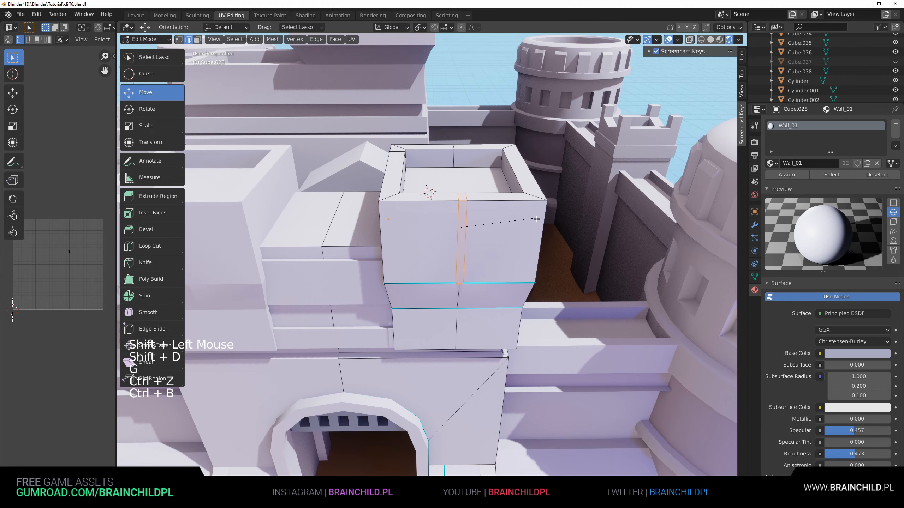
left_click(555, 221)
mouse_move(554, 222)
middle_mouse_down()
mouse_move(581, 221)
mouse_move(543, 222)
middle_mouse_up()
key("ctrl+z")
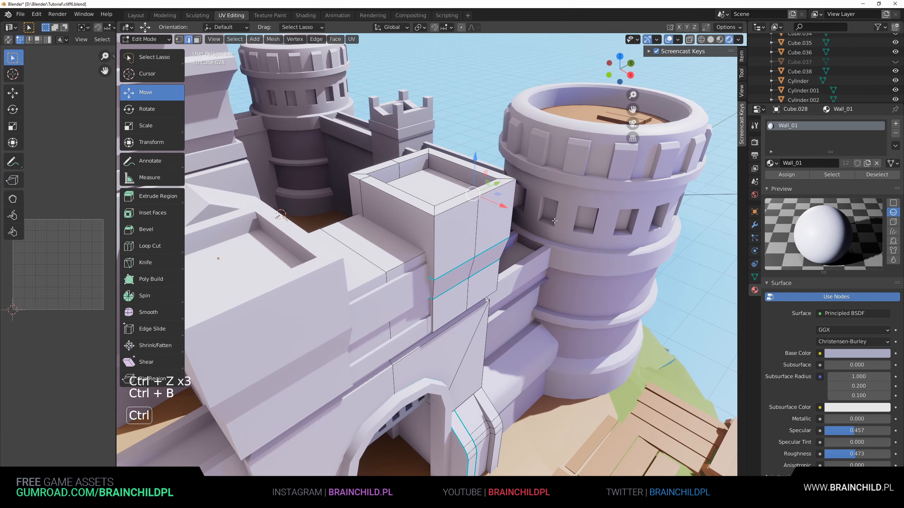
Step: Bevel the turret's selected middle edges into a narrow strip and duplicate that strip
key("ctrl+v")
middle_click_drag(568, 215, 516, 211)
key("shift+d")
Step: Raise the duplicated strip about 0.01 m, offset it outward about 0.05 m along X, and hide it
key("g")
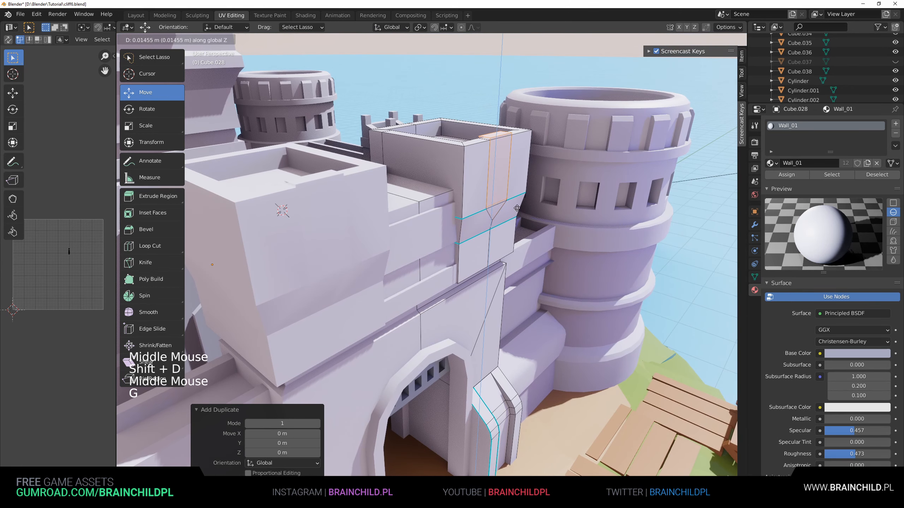
left_click(517, 209)
key("g")
key("y")
key("x")
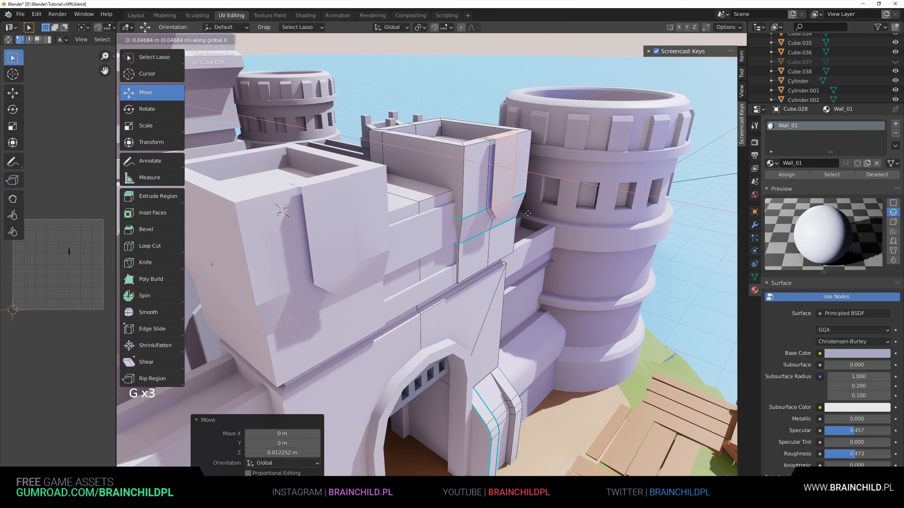
left_click(526, 212)
middle_click_drag(527, 213, 458, 219)
key("h")
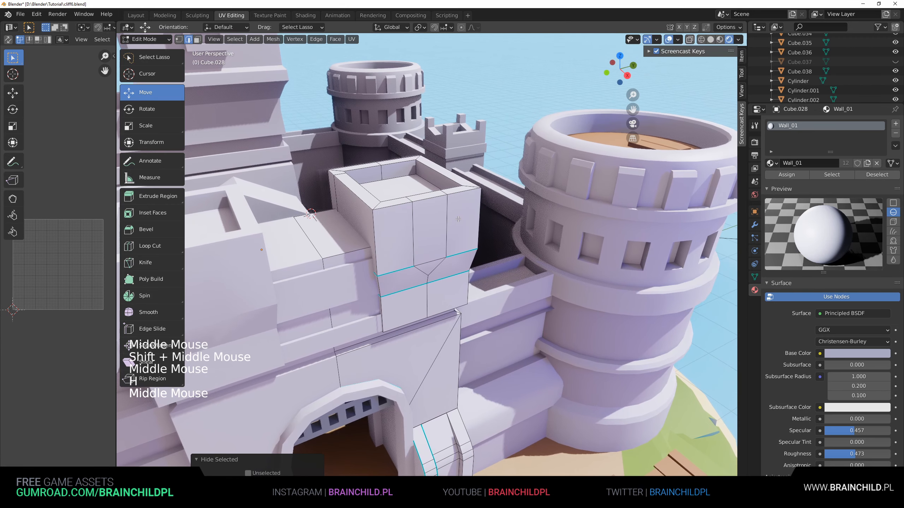
left_click(409, 198, "shift")
key("g")
key("g")
left_click(495, 182)
key("g")
key("g")
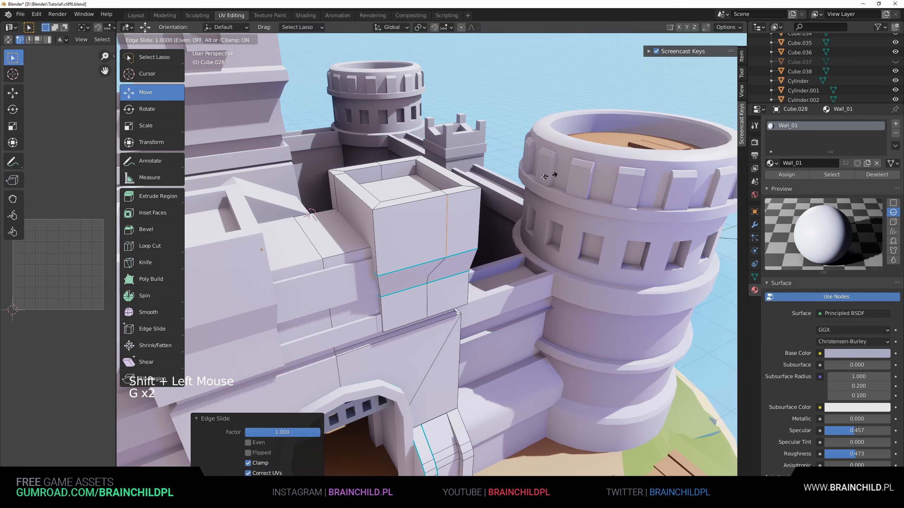
right_click(544, 176)
key("ctrl+z")
Step: Enable auto-merge and slide the leftover bevel edges on the turret's front face into its outer corner
left_click(706, 27)
key("g")
key("g")
left_click(607, 132)
key("g")
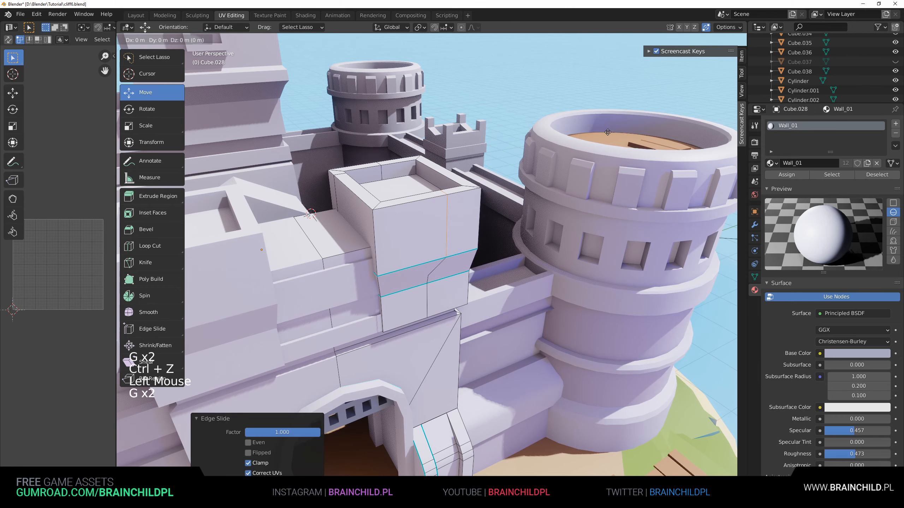
key("g")
left_click(659, 132)
middle_click_drag(659, 132, 628, 109)
Step: Slide the leftover vertex on the sloped band beneath the turret's front face down and across to the outer corner
key("1")
left_click(347, 236)
left_click(350, 225)
key("g")
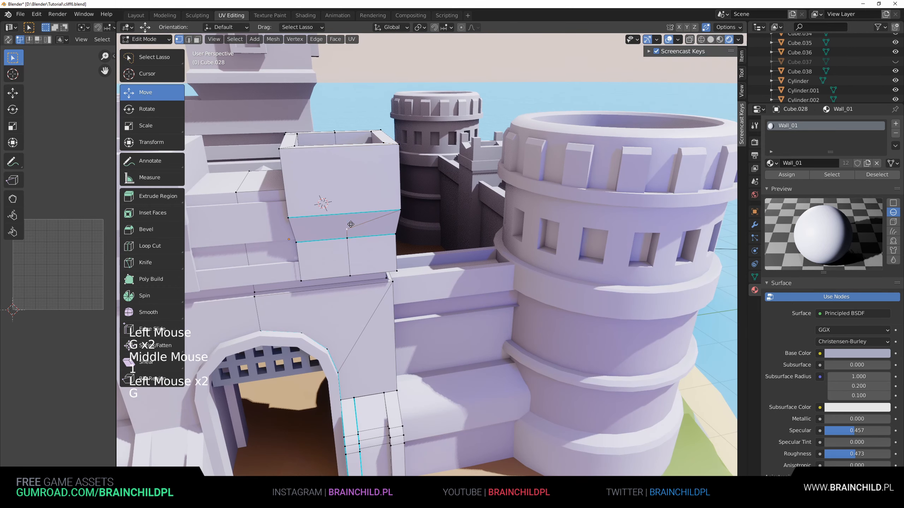
key("g")
left_click(351, 243)
key("g")
key("g")
left_click(409, 237)
Step: Slide the remaining vertex of the turret's lower middle edge to the corner
middle_click_drag(409, 237, 506, 238)
left_click(335, 297)
key("g")
key("g")
left_click(388, 293)
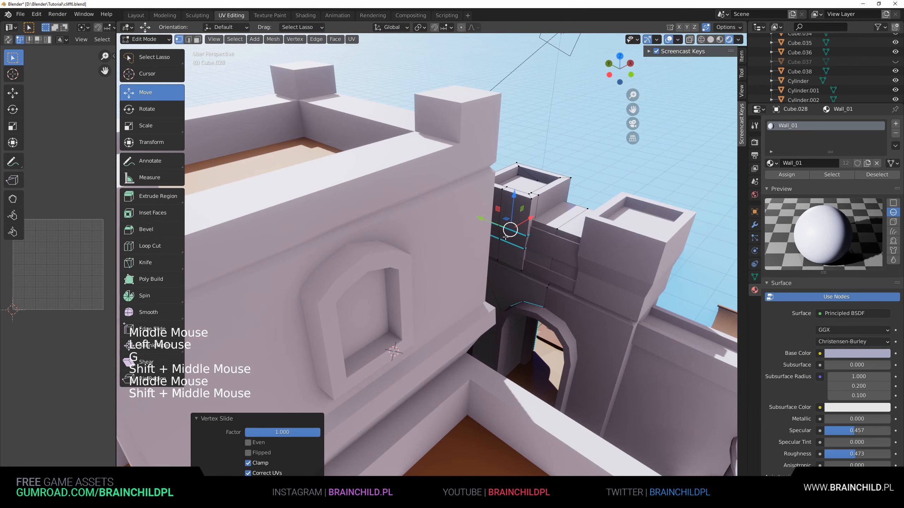
Step: Slide the middle edge loop on the turret's rear face into the corner and reveal the hidden strip
left_click(503, 228)
left_click(502, 224, "alt+shift")
key("g")
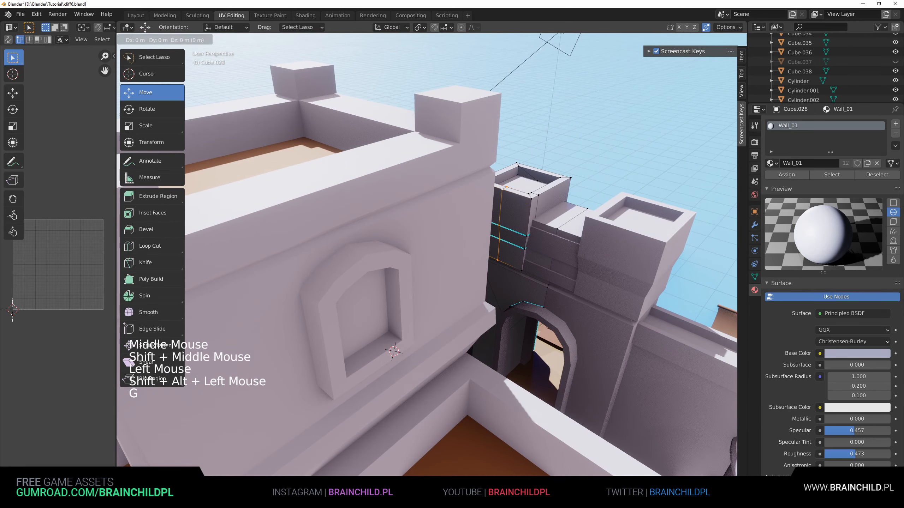
key("g")
left_click(475, 222)
middle_click_drag(475, 222, 550, 233)
scroll(442, 188, "up", 2)
key("alt+h")
left_click(420, 164)
Step: Extrude the strip's inner top edge and slide it inward across the turret's rim
middle_click_drag(550, 234, 518, 248, "shift")
scroll(518, 248, "up", 1)
key("2")
left_click(517, 251)
key("e")
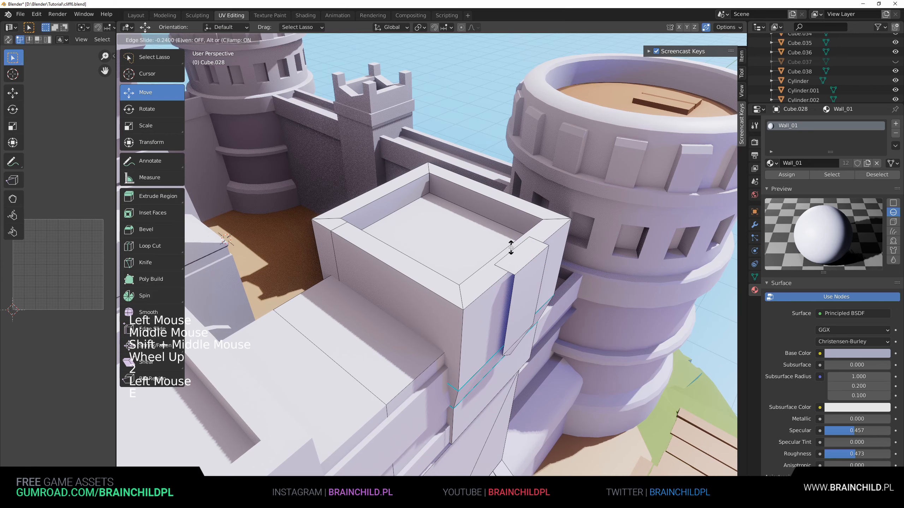
right_click(510, 247)
key("g")
key("g")
right_click(497, 238)
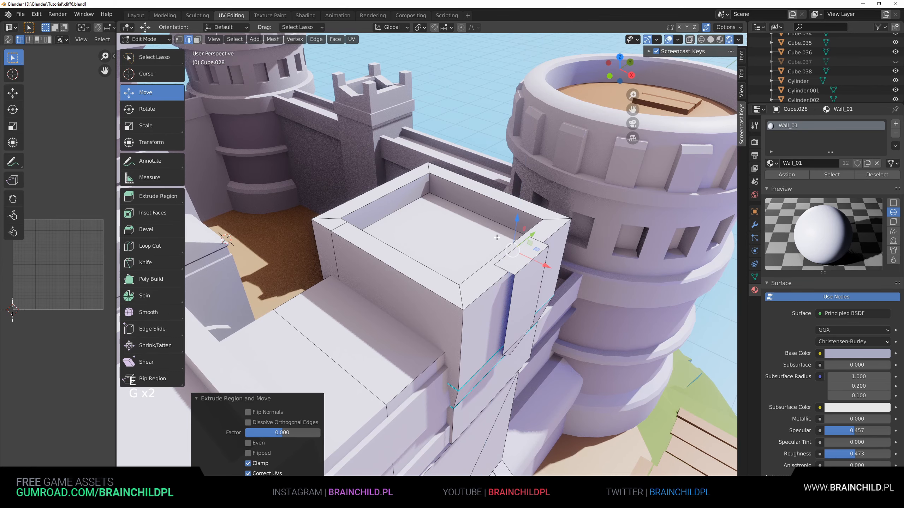
middle_click_drag(496, 237, 529, 222)
key("g")
key("g")
left_click(499, 231)
Step: Extrude the strip's inner edge again and lower it along Z inside the turret wall
middle_click_drag(528, 223, 500, 177, "shift")
scroll(533, 260, "up", 2)
key("e")
right_click(534, 264)
key("g")
key("z")
left_click(537, 290)
Step: Delete the unneeded face near the top of the strip
key("3")
left_click(449, 142)
middle_click_drag(450, 142, 430, 148)
key("Delete")
left_click(429, 159)
Step: Bevel the strip's outer and inner top edges where it folds over the turret wall
key("2")
left_click(470, 209)
key("ctrl+b")
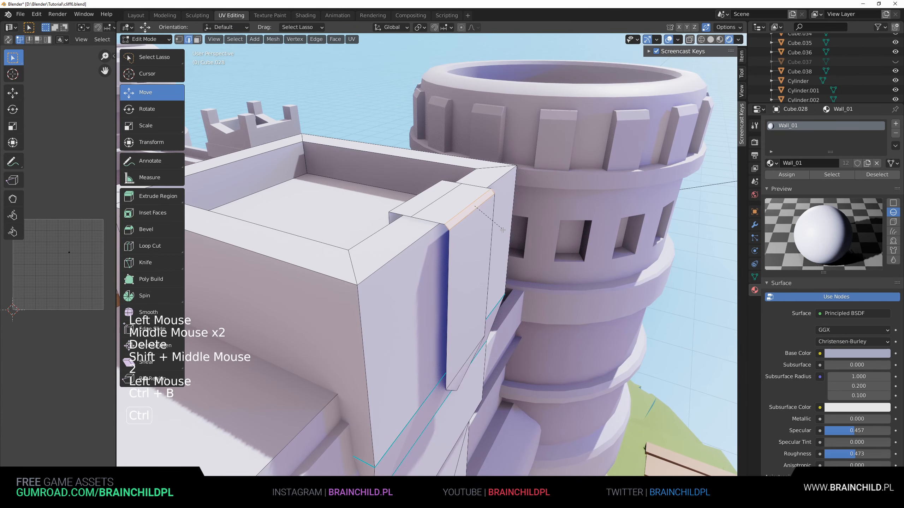
left_click(503, 231)
middle_click_drag(503, 231, 462, 161)
left_click(462, 160)
key("ctrl+b")
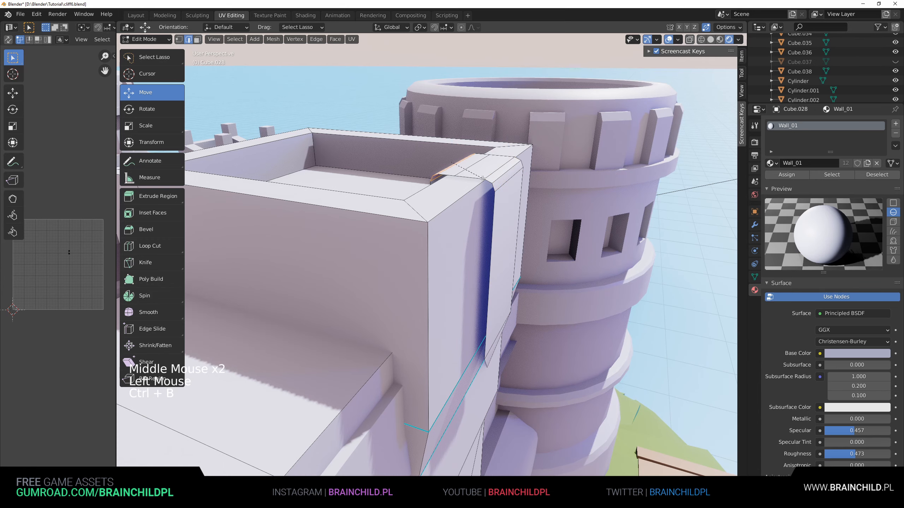
left_click(483, 179)
Step: Select the whole linked strip, scale it along X and shift it along X against the wall
key("l")
middle_click_drag(484, 178, 544, 198)
key("s")
key("x")
left_click(561, 192)
key("g")
key("x")
left_click(584, 216)
Step: Flatten the strip's front face and pointed tip by scaling them to 0 along X
key("1")
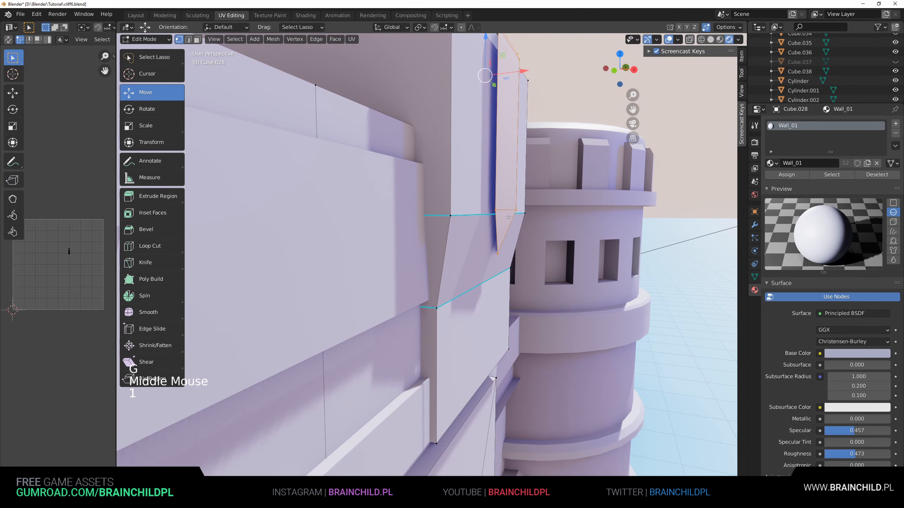
key("3")
left_click(502, 228)
left_click(506, 198, "shift")
key("s")
key("x")
right_click(554, 197)
key("s")
middle_click_drag(555, 197, 452, 228)
key("x")
key("0")
left_click(560, 208)
Step: Move the strip's flattened front faces along X and leave mesh editing
key("g")
key("x")
left_click(569, 217)
key("Tab")
scroll(522, 225, "down", 7)
scroll(480, 235, "down", 3)
middle_click_drag(451, 228, 484, 245)
scroll(485, 245, "up", 5)
Step: Separate the linked banner strip from the gatehouse into its own object and select it
key("Tab")
scroll(485, 249, "up", 1)
key("l")
key("p")
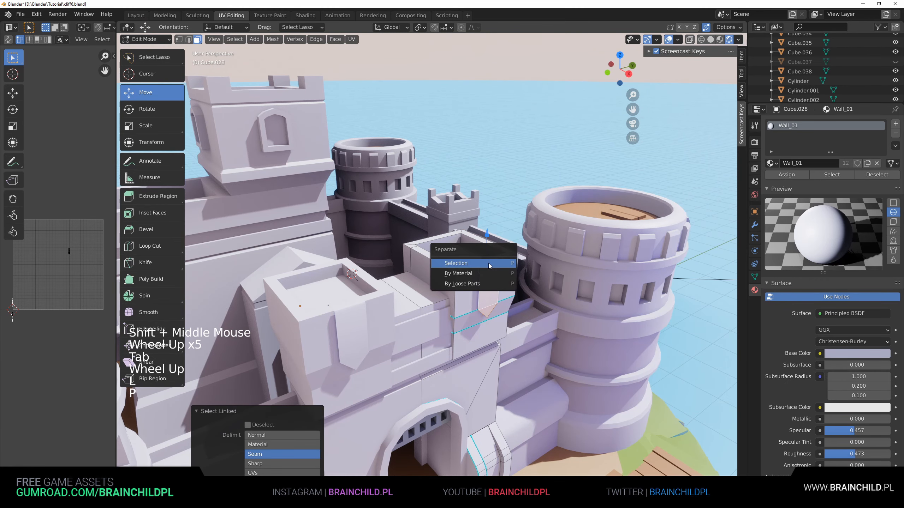
left_click(484, 258)
key("Tab")
left_click(488, 282)
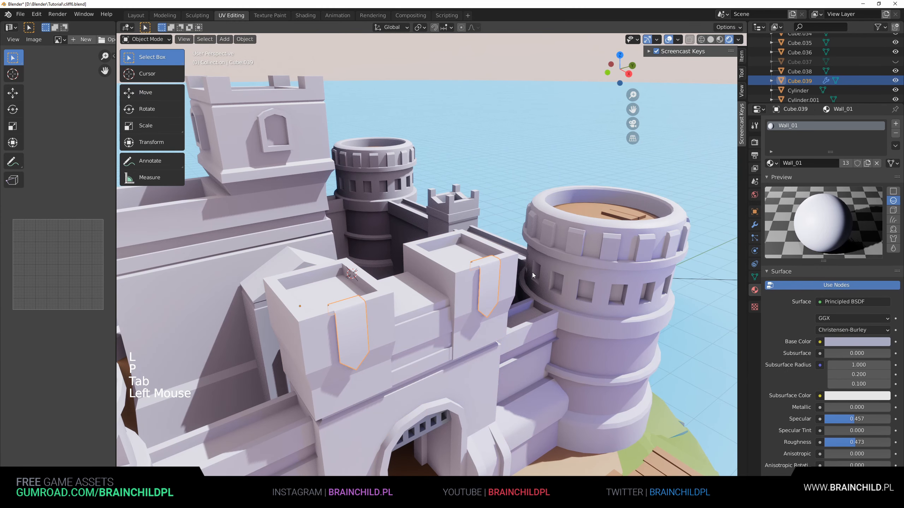
Step: Add a Solidify modifier to the separated banner strips and set its thickness to 0.02 m
left_click(755, 224)
left_click(783, 124)
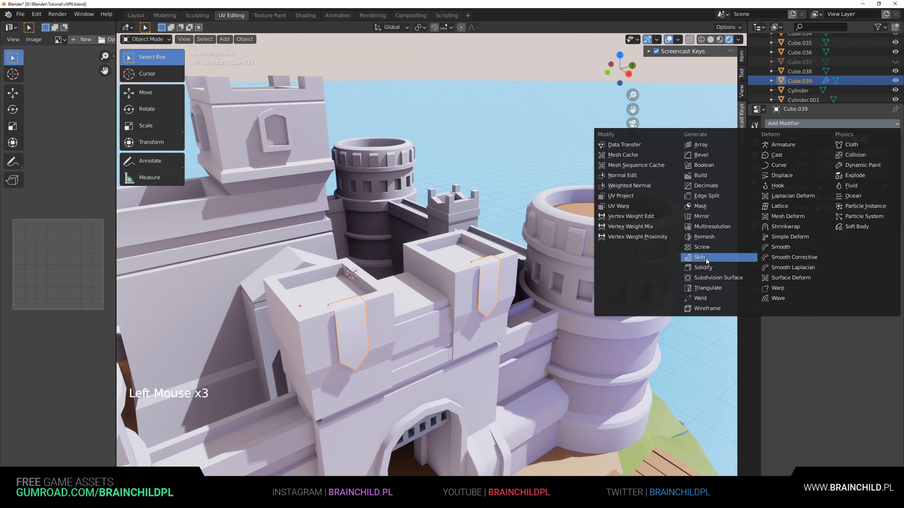
left_click(703, 267)
left_click(840, 260)
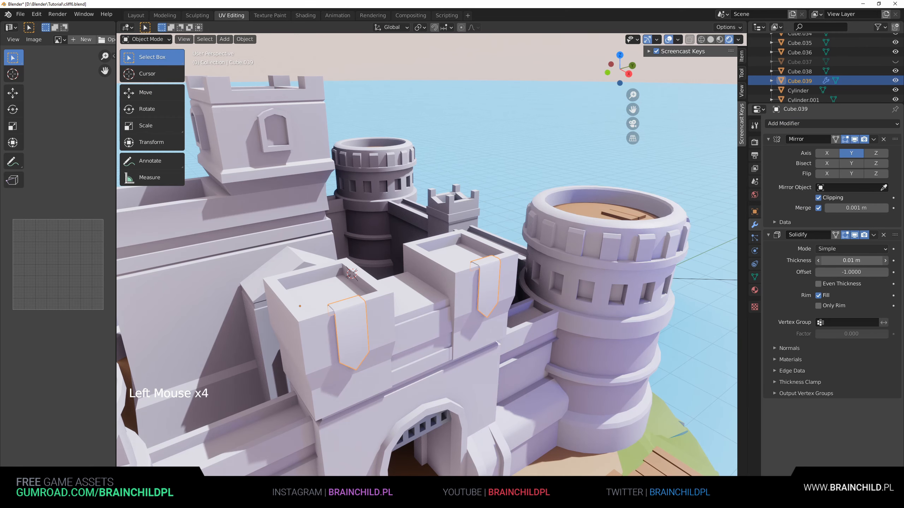
middle_click_drag(689, 258, 540, 200, "shift")
scroll(540, 200, "up", 2)
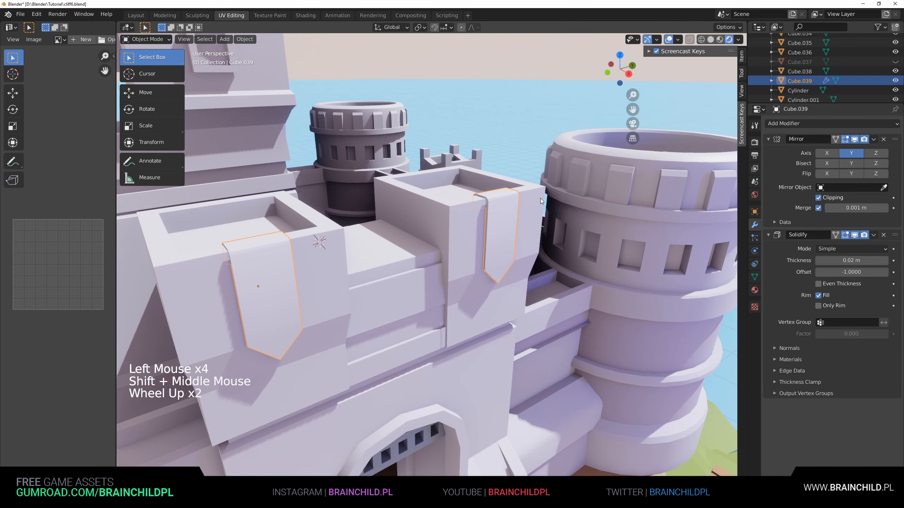
Step: Replace the banners' Wall_01 material with the single-user green material and rename it Red
left_click(755, 290)
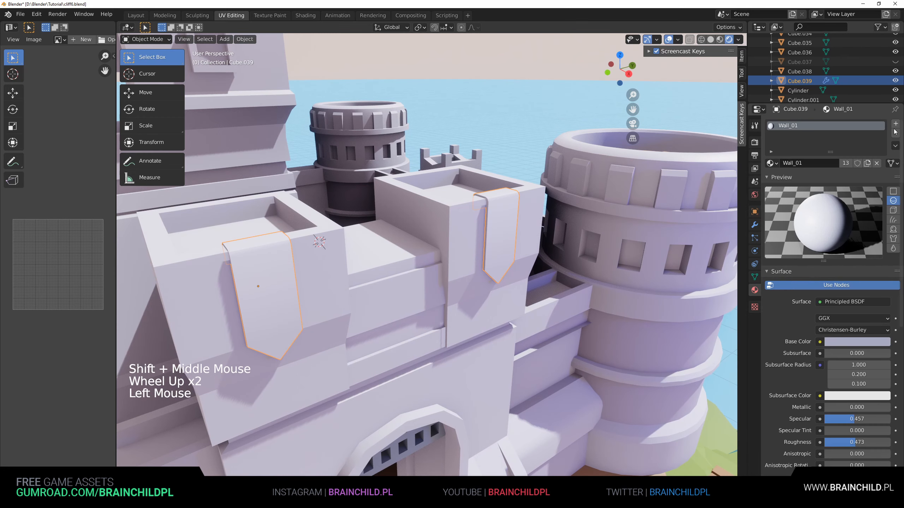
left_click(793, 160)
left_click(770, 163)
left_click(771, 163)
left_click(781, 221)
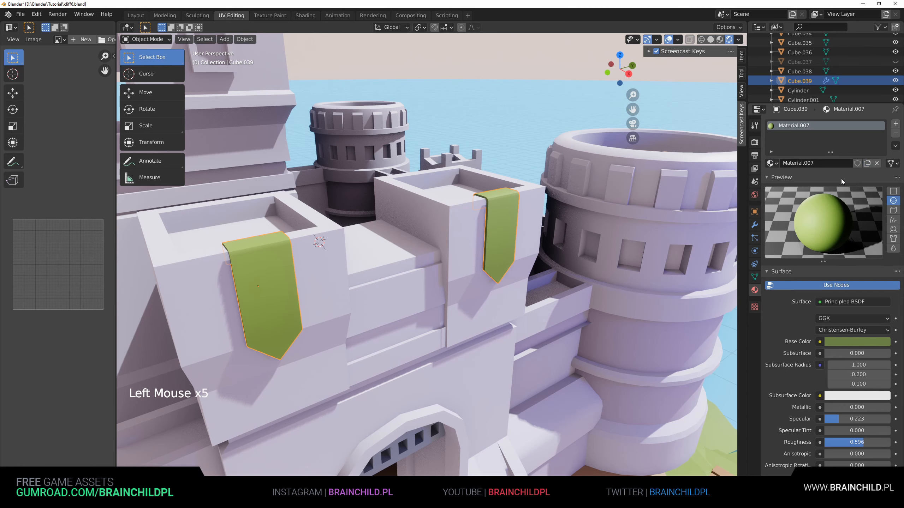
double_click(802, 129)
Step: Change the banner material's base color to a brick red and rename the material Banner
left_click(857, 342)
left_click(840, 255)
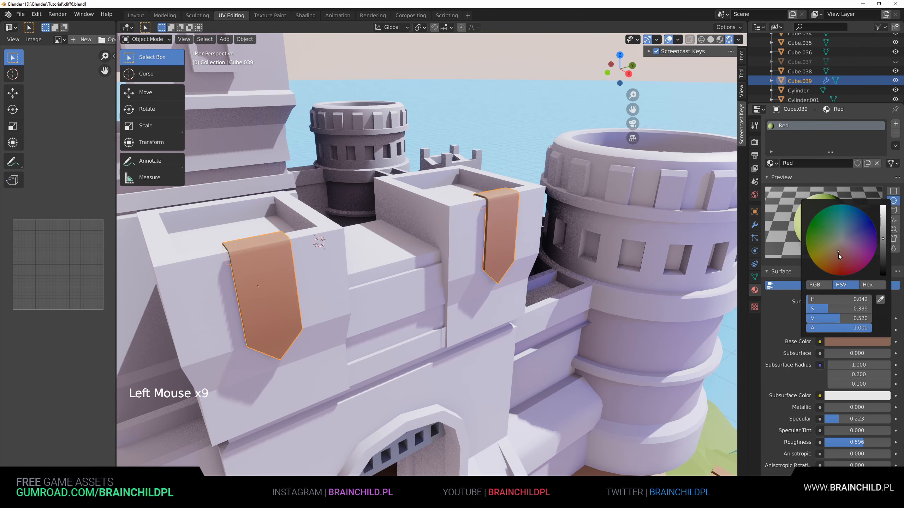
double_click(783, 126)
type("Banner")
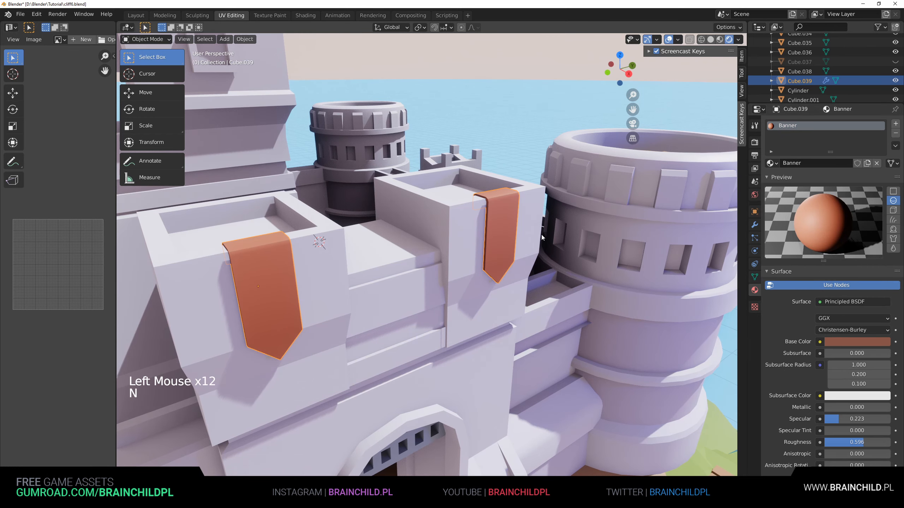
Step: Recolor the Banner material's base color to a saturated medium blue
scroll(467, 173, "down", 5)
middle_click_drag(467, 173, 485, 149, "shift")
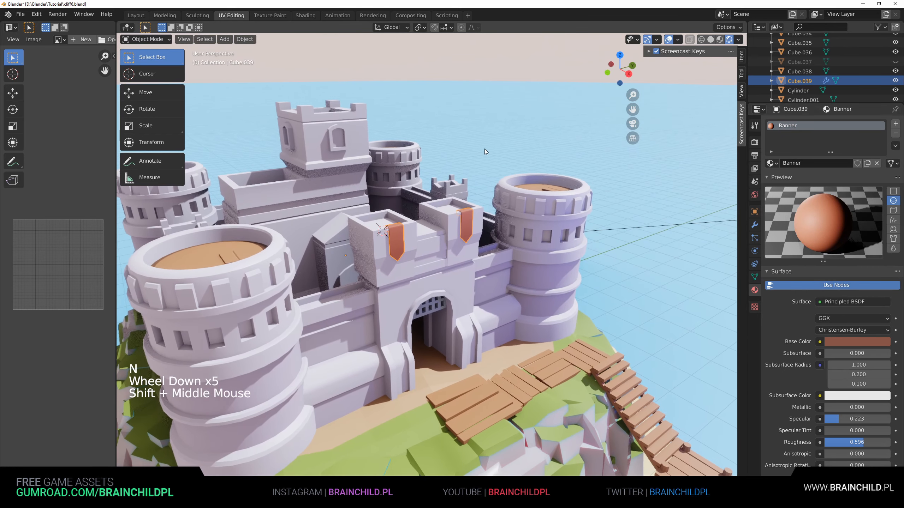
left_click(856, 341)
mouse_move(846, 223)
left_mouse_down()
mouse_move(846, 213)
mouse_move(883, 219)
left_mouse_up()
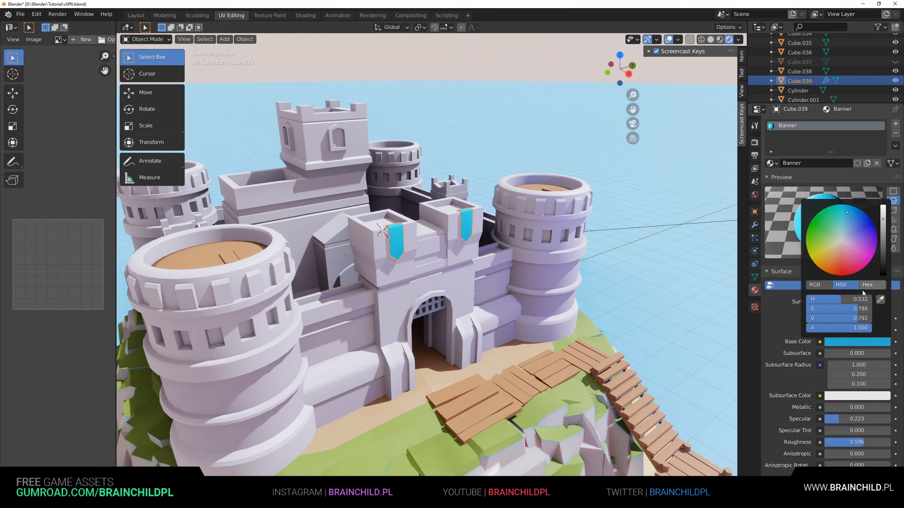
left_click_drag(847, 266, 855, 224)
left_click(566, 273)
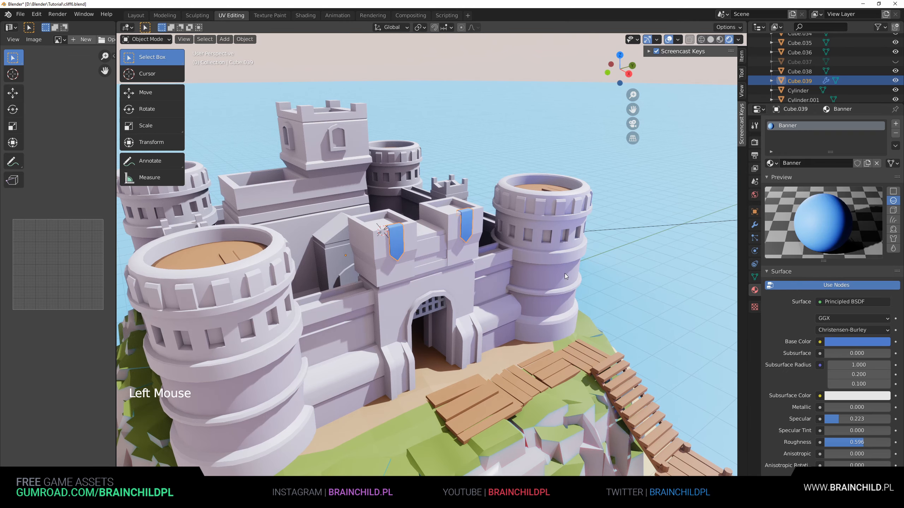
Step: Select the water plane in place of the banners and save the project file
scroll(565, 273, "down", 6)
middle_click_drag(562, 270, 577, 205, "shift")
scroll(501, 213, "up", 3)
left_click(606, 202)
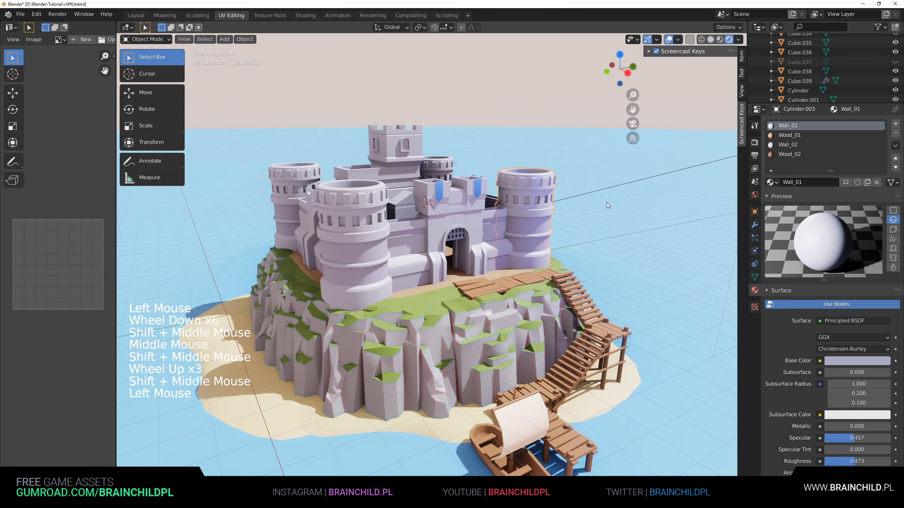
scroll(590, 235, "down", 3)
middle_click_drag(590, 234, 565, 207, "shift")
scroll(583, 202, "up", 2)
key("ctrl+s")
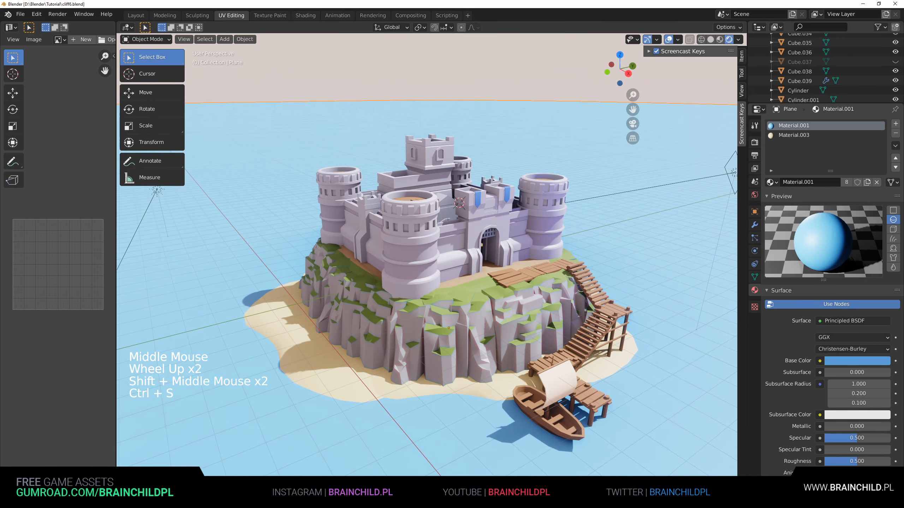